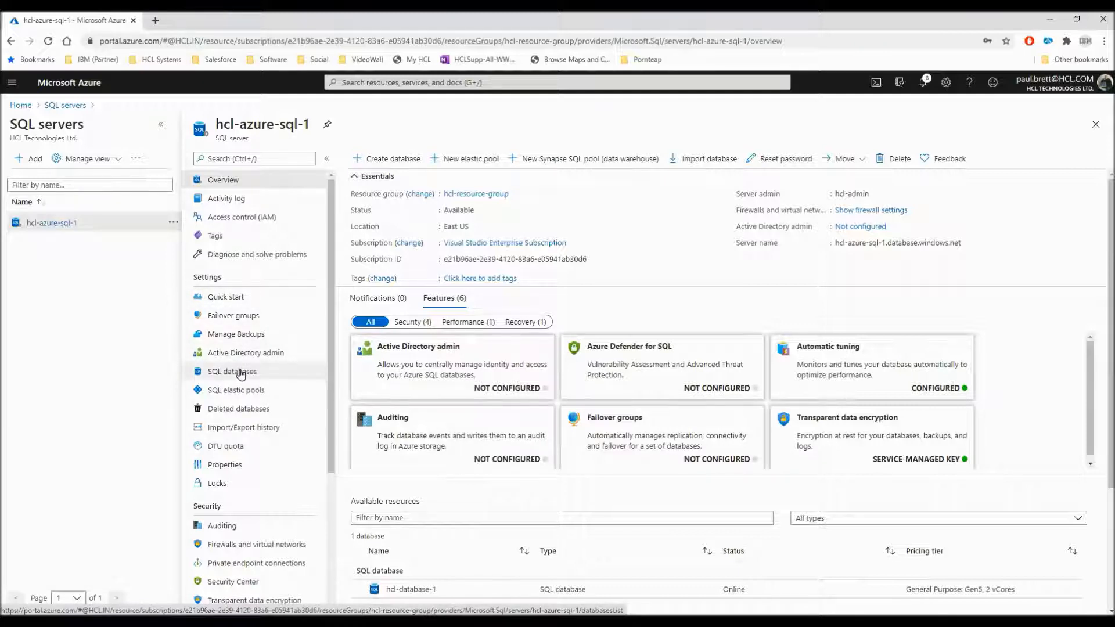
# Open hcl-database-1, view its ADO.NET connection string, then open its Query editor (preview).
pyautogui.click(241, 374)
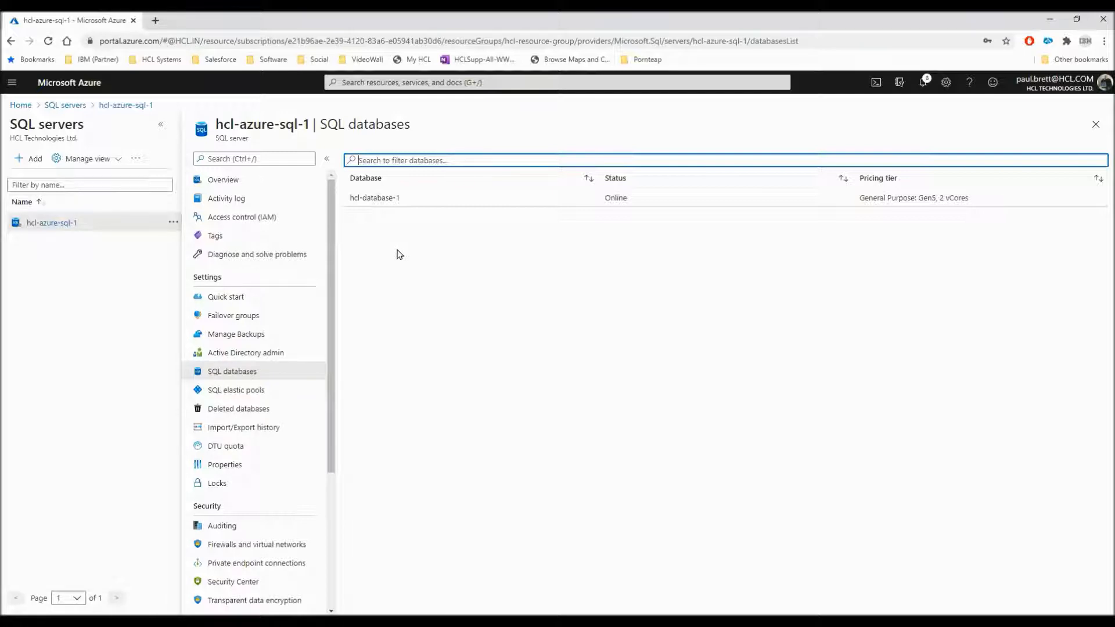
pyautogui.click(375, 202)
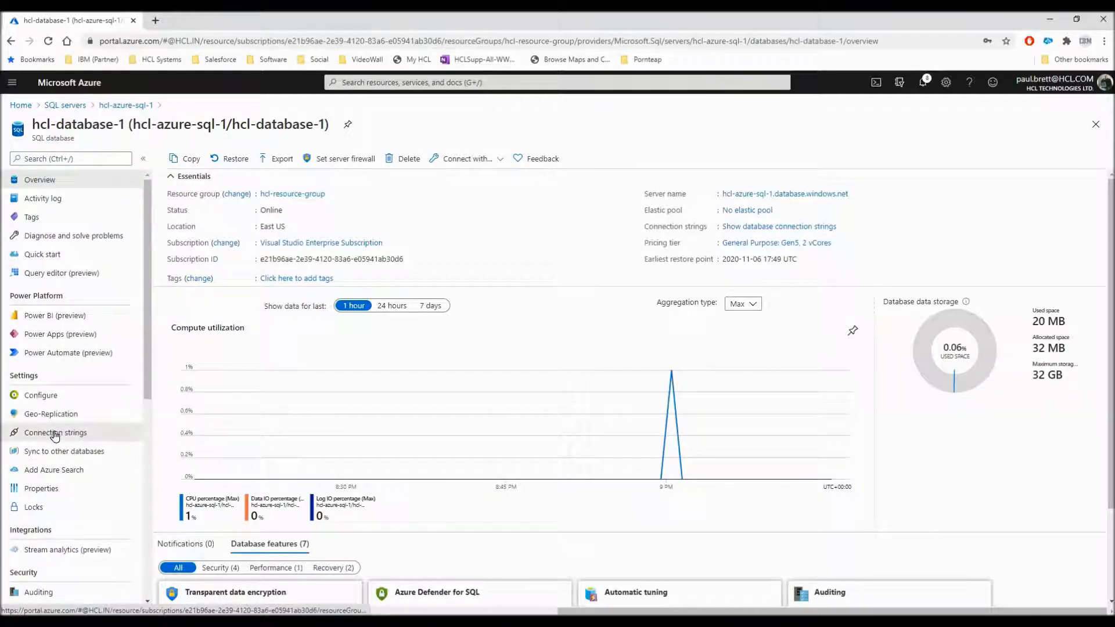
pyautogui.click(55, 433)
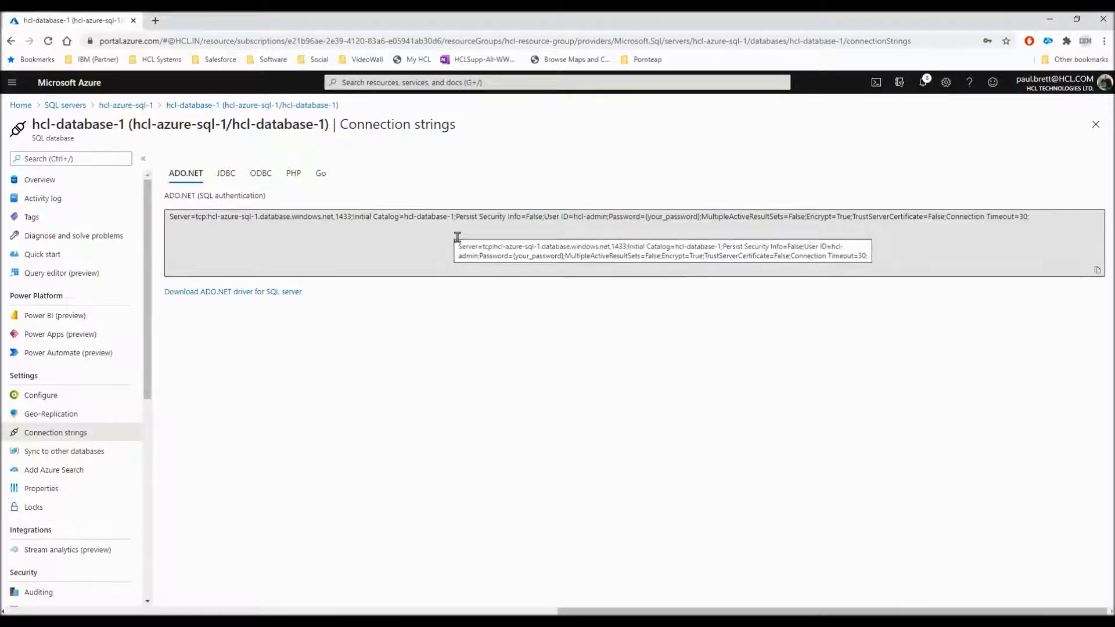
pyautogui.click(44, 278)
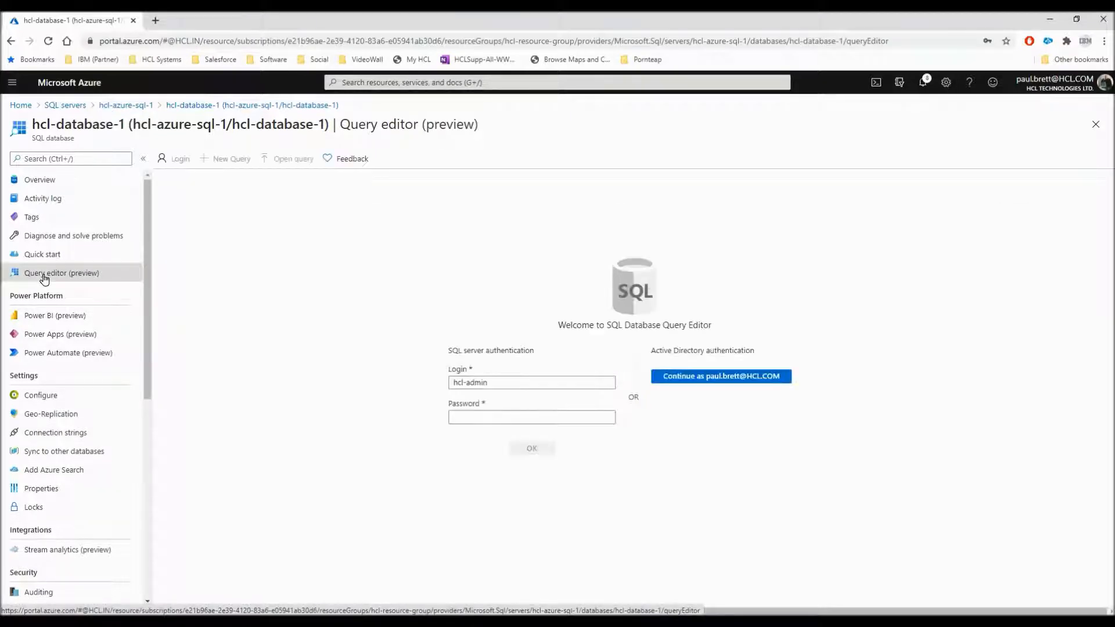
# Sign in to the query editor with the SQL password and load Query.sql in place of Query 1.
pyautogui.click(494, 415)
pyautogui.write('*')
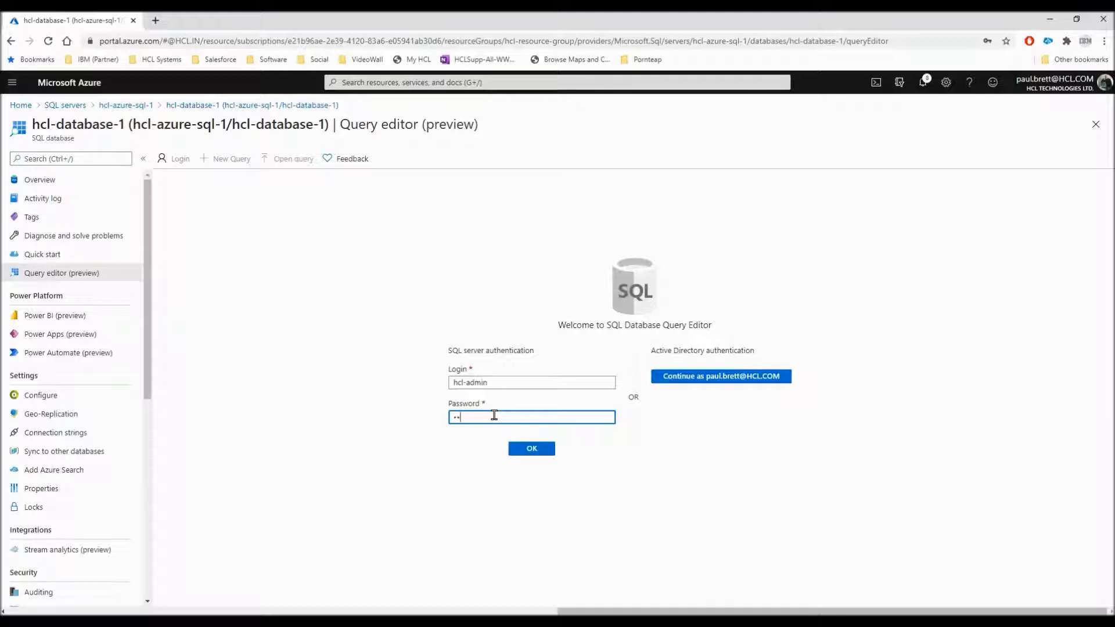
pyautogui.write('*********')
pyautogui.press('Return')
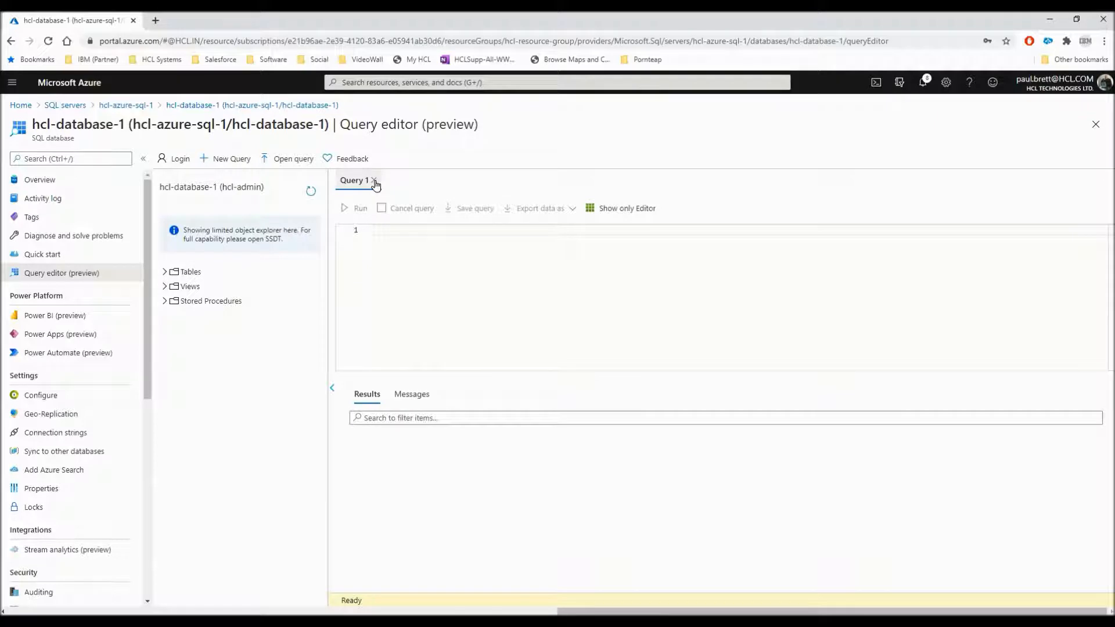
pyautogui.click(374, 181)
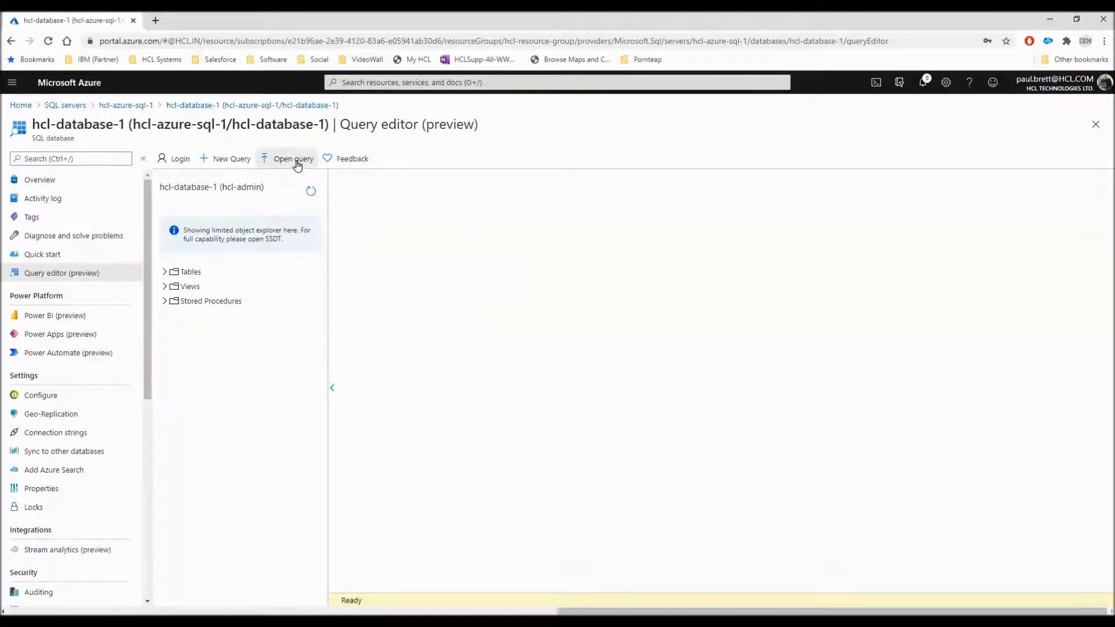
pyautogui.click(293, 159)
pyautogui.click(376, 199)
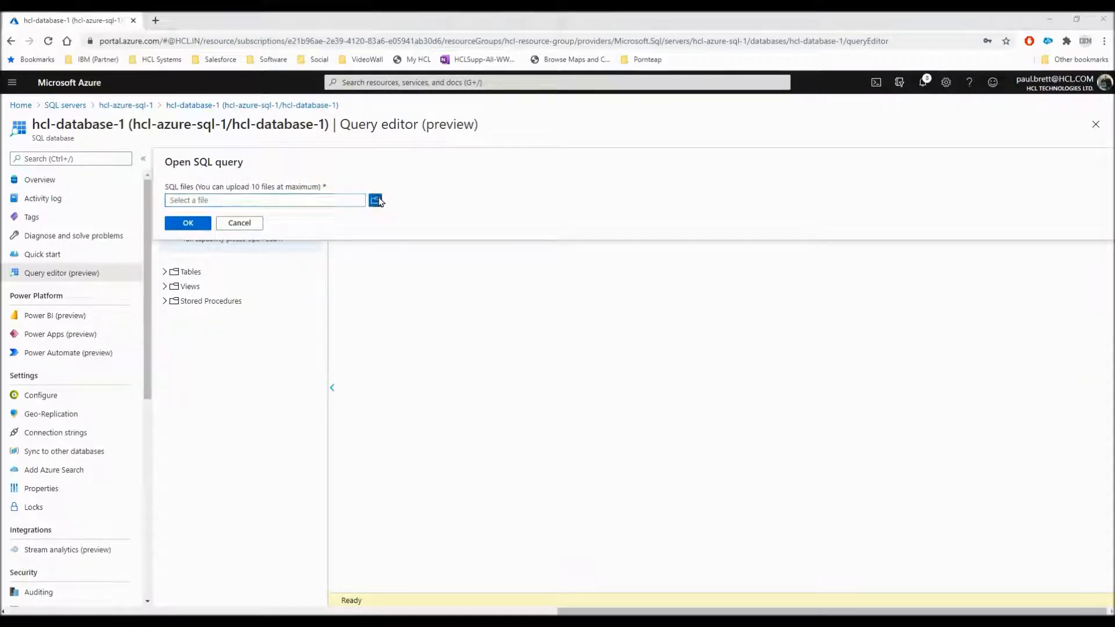
pyautogui.doubleClick(138, 133)
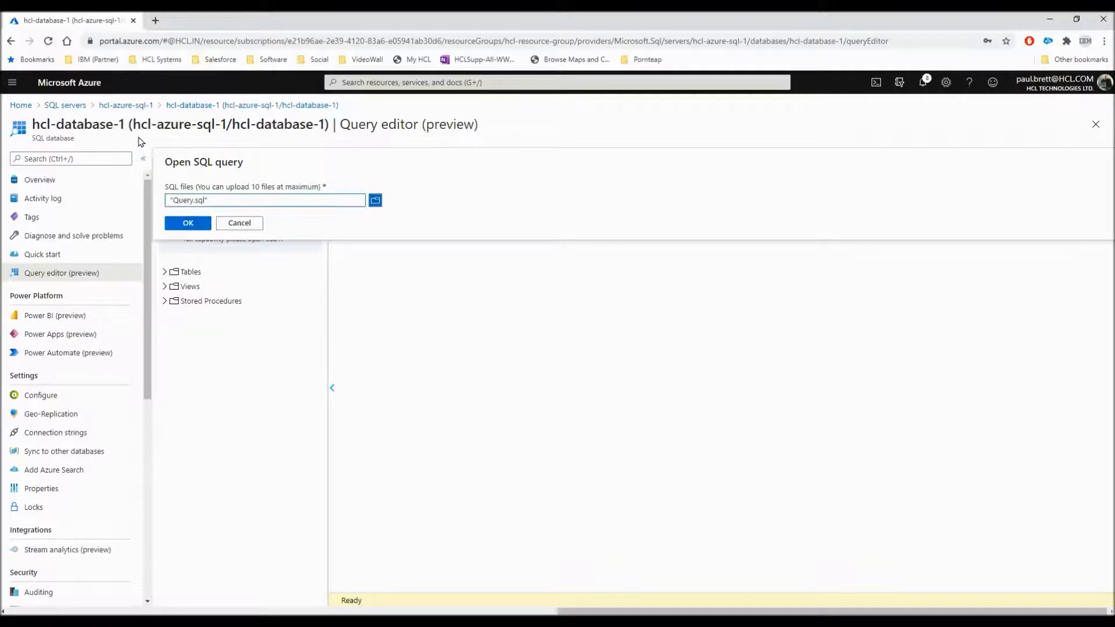
pyautogui.click(191, 224)
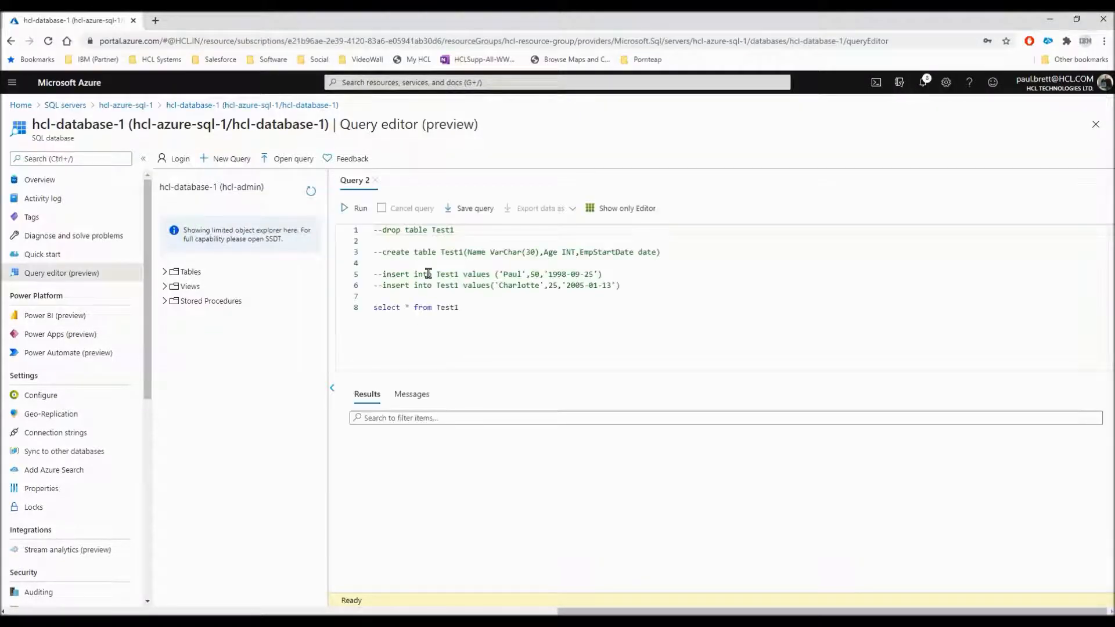
# Review Query.sql's drop, create and insert statements, then run it to select from Test1.
pyautogui.moveTo(382, 231); pyautogui.dragTo(472, 229)
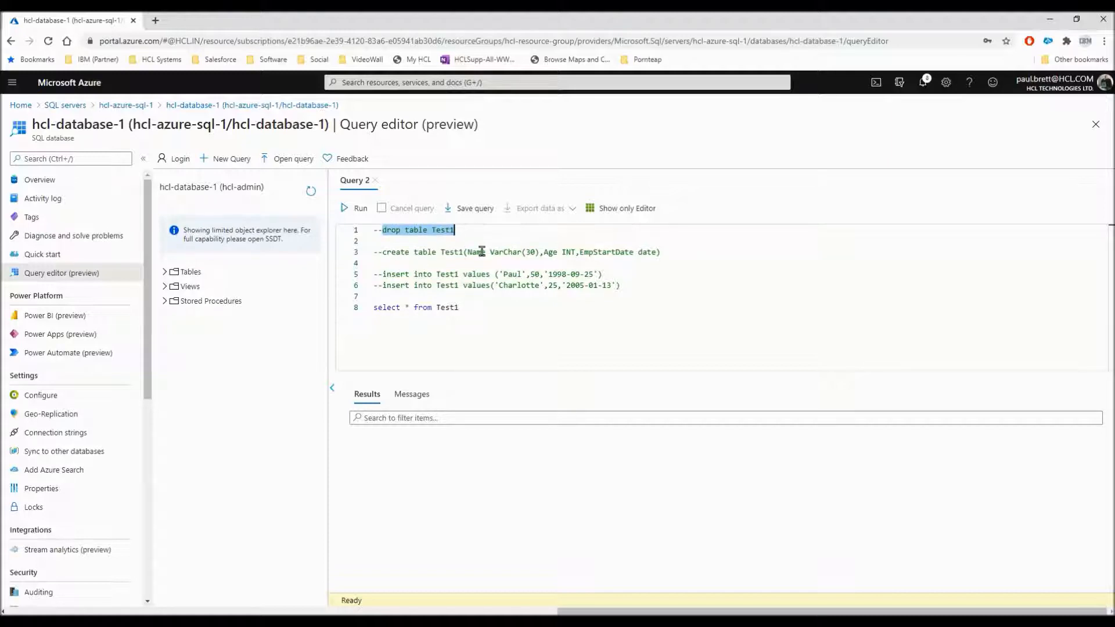
pyautogui.click(384, 254)
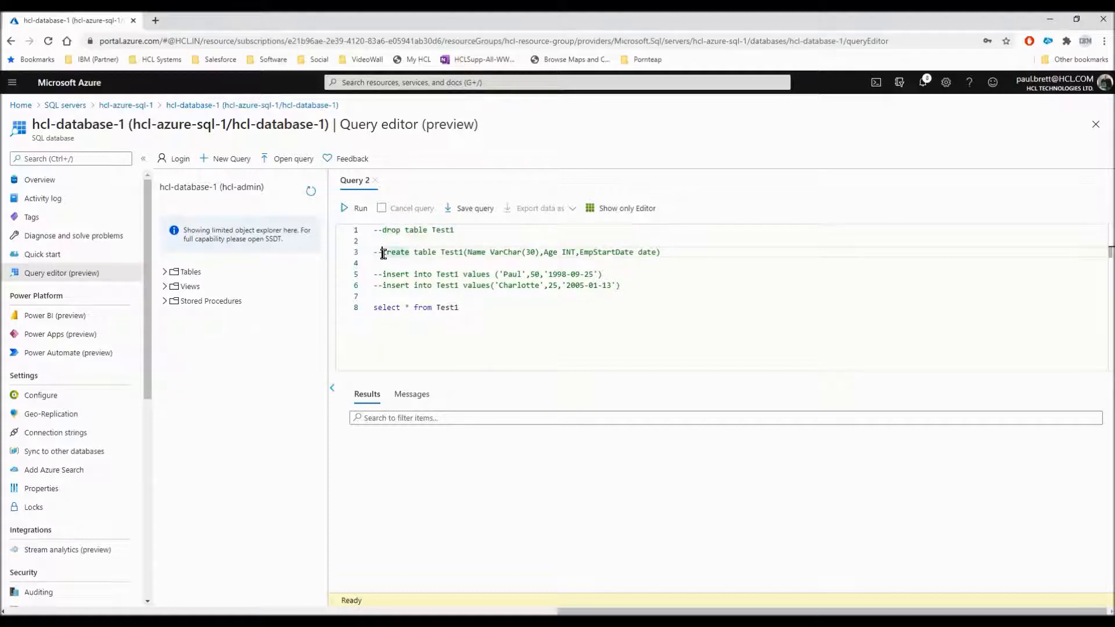
pyautogui.moveTo(383, 254); pyautogui.dragTo(662, 251)
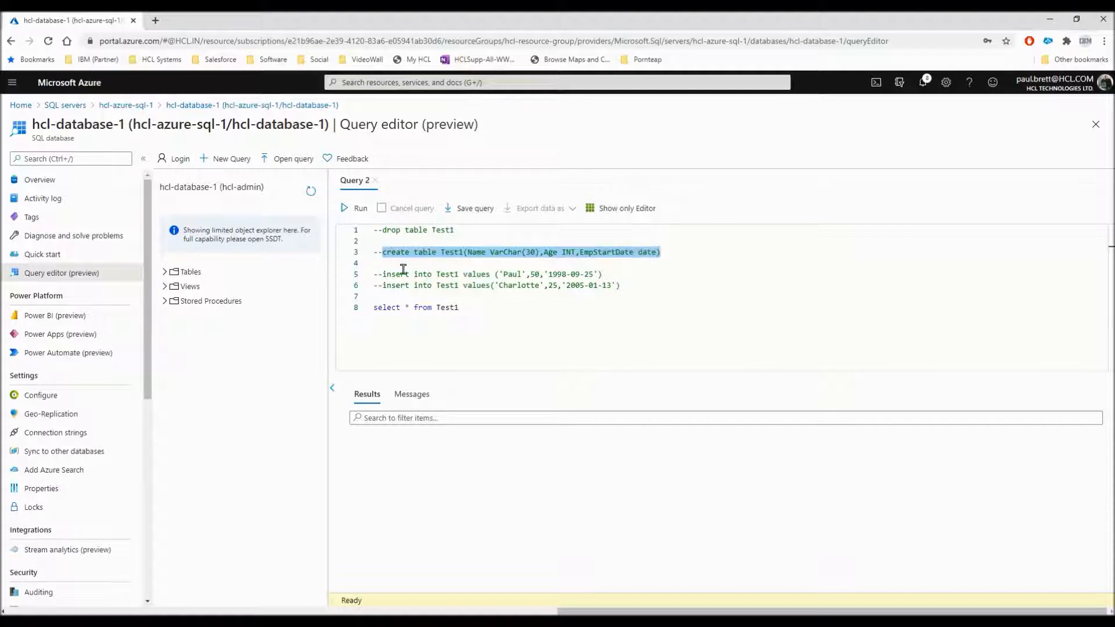
pyautogui.moveTo(386, 274); pyautogui.dragTo(631, 266)
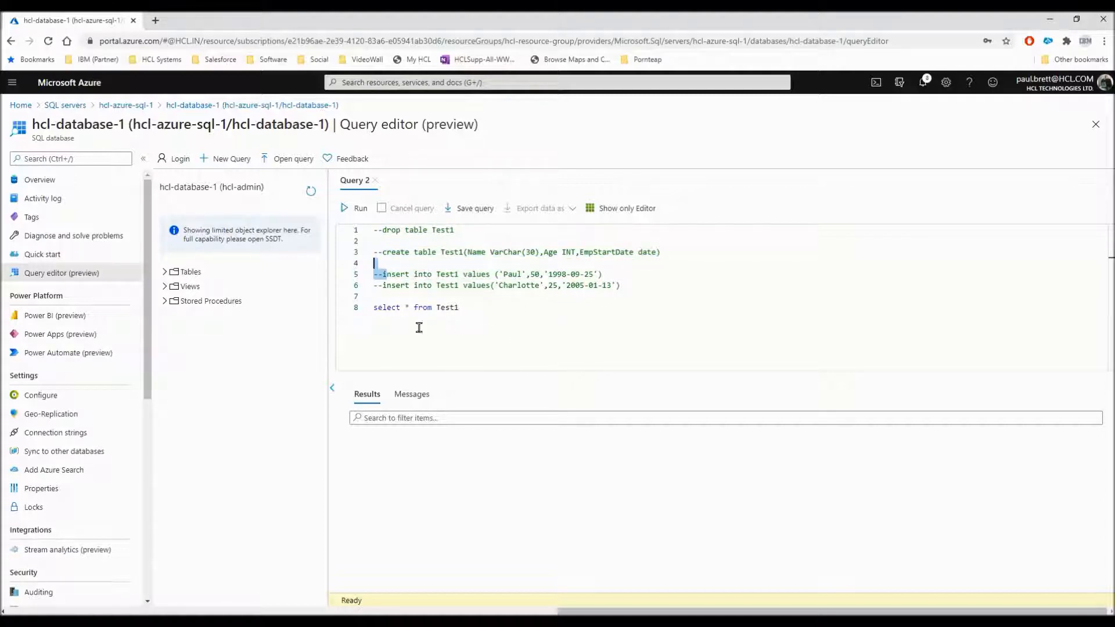
pyautogui.click(406, 311)
pyautogui.click(360, 209)
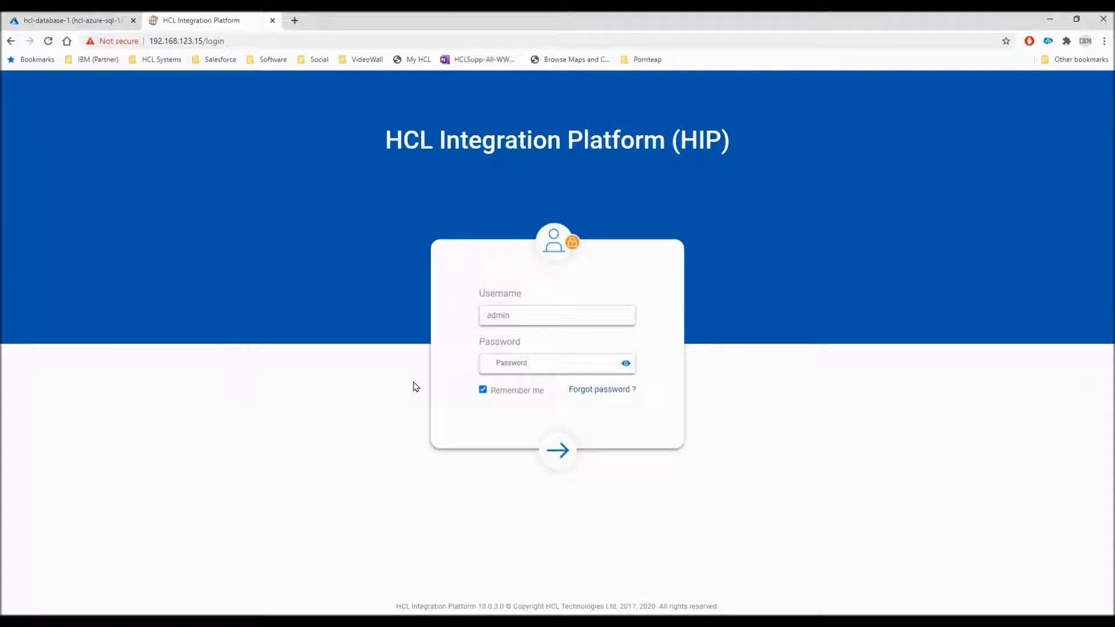
# Sign in to HCL Integration Platform, create project HclAzureSQL, and open its workspace.
pyautogui.click(521, 364)
pyautogui.press('Return')
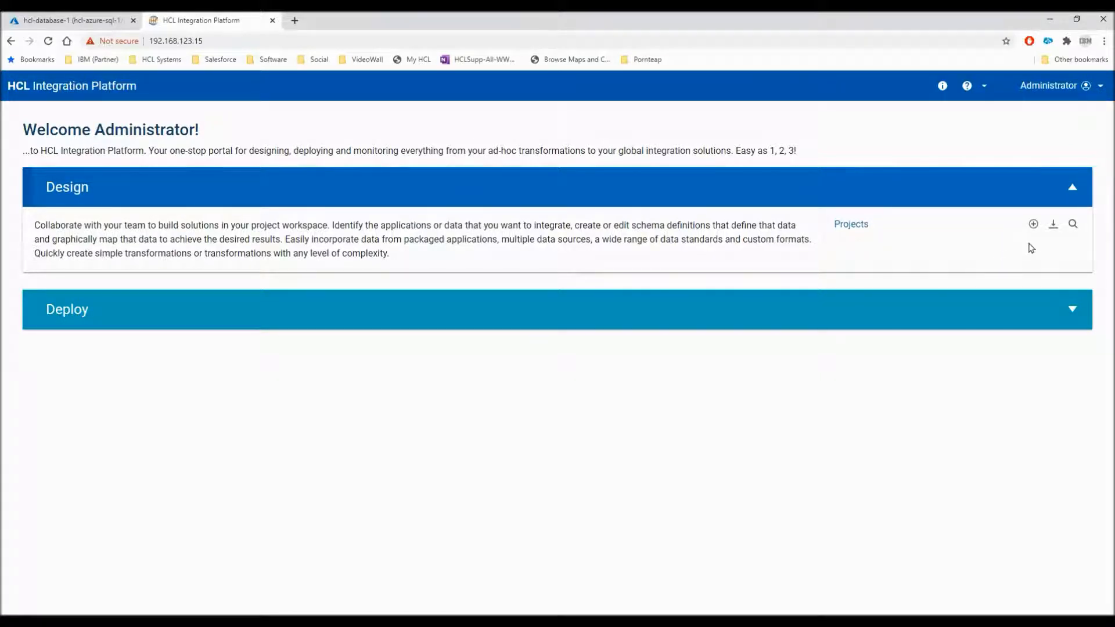
pyautogui.click(1033, 225)
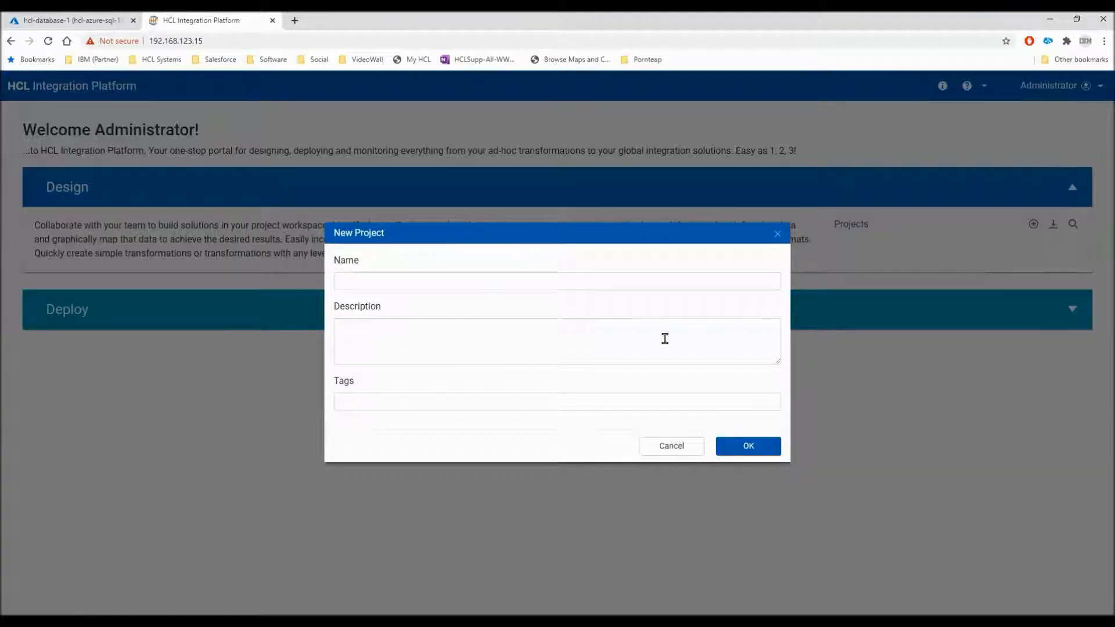
pyautogui.click(569, 282)
pyautogui.write('Hcl')
pyautogui.press('BackSpace')
pyautogui.press('BackSpace')
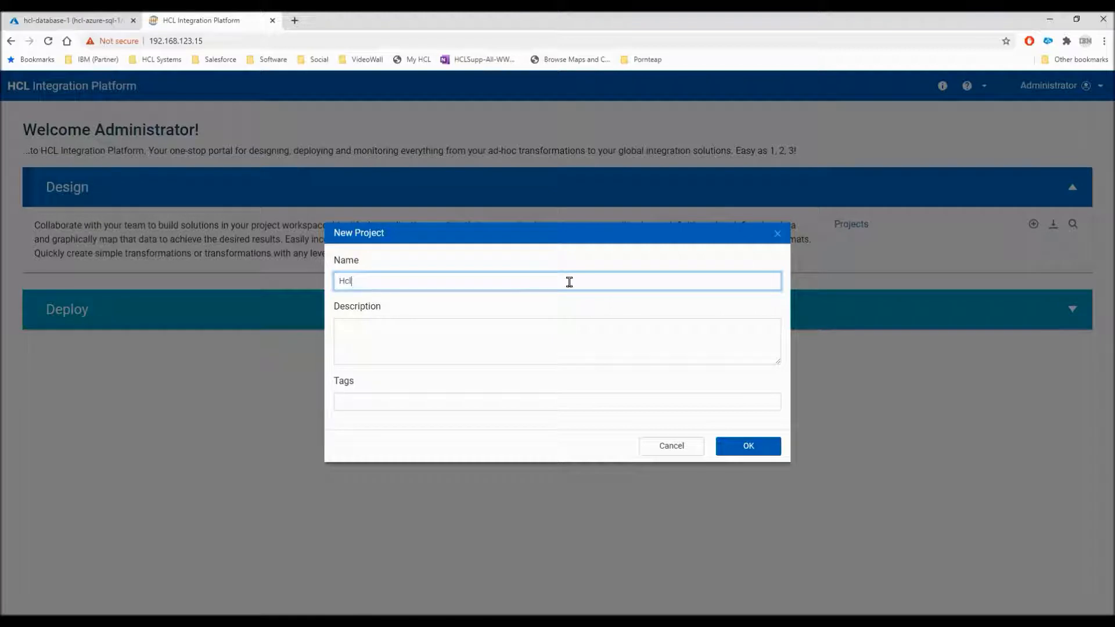
pyautogui.write('AzureSQL')
pyautogui.click(753, 446)
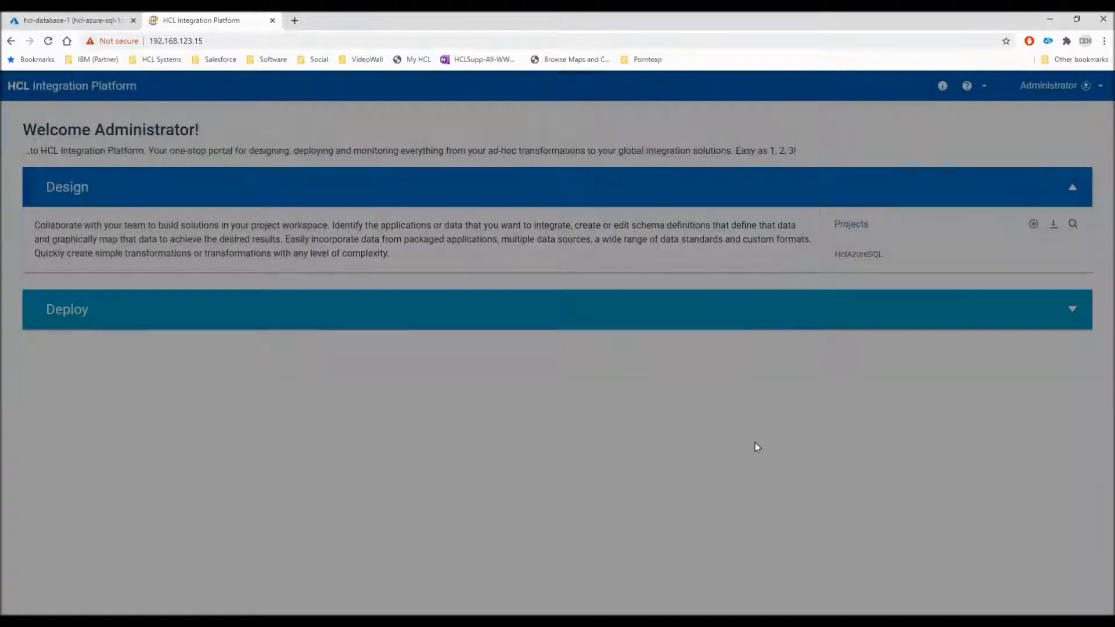
pyautogui.click(863, 262)
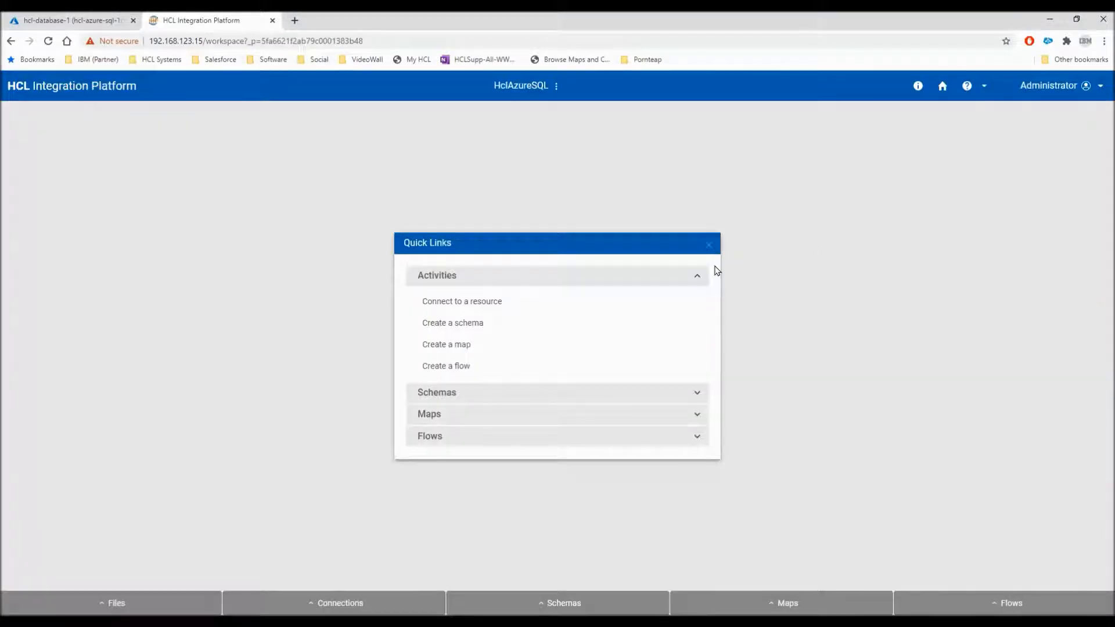
# Create a new schema named Generic.
pyautogui.click(569, 603)
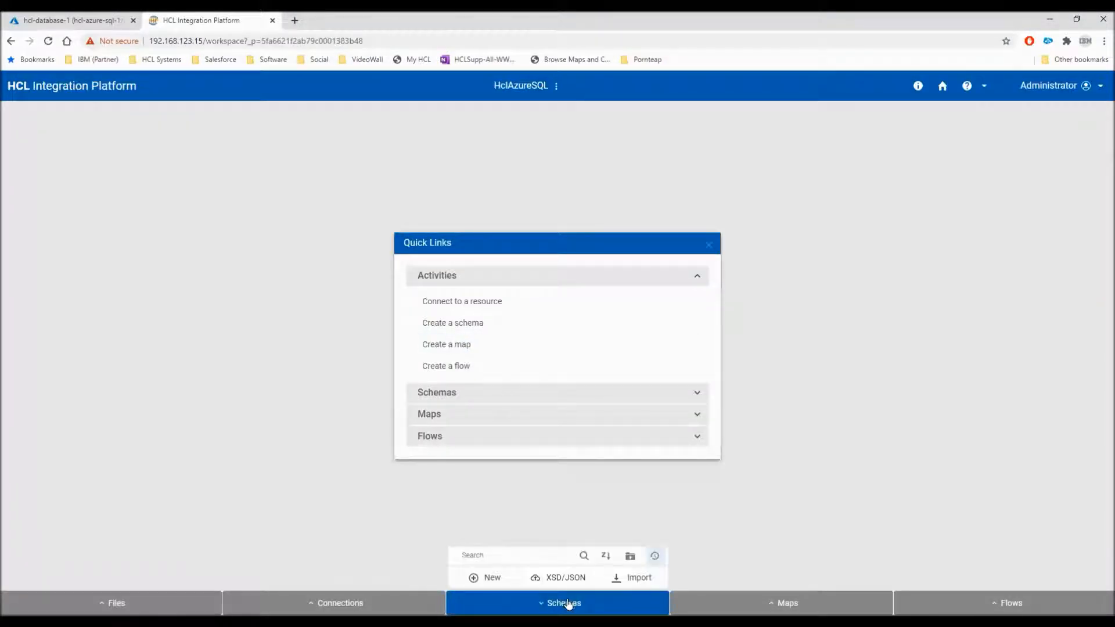
pyautogui.click(493, 578)
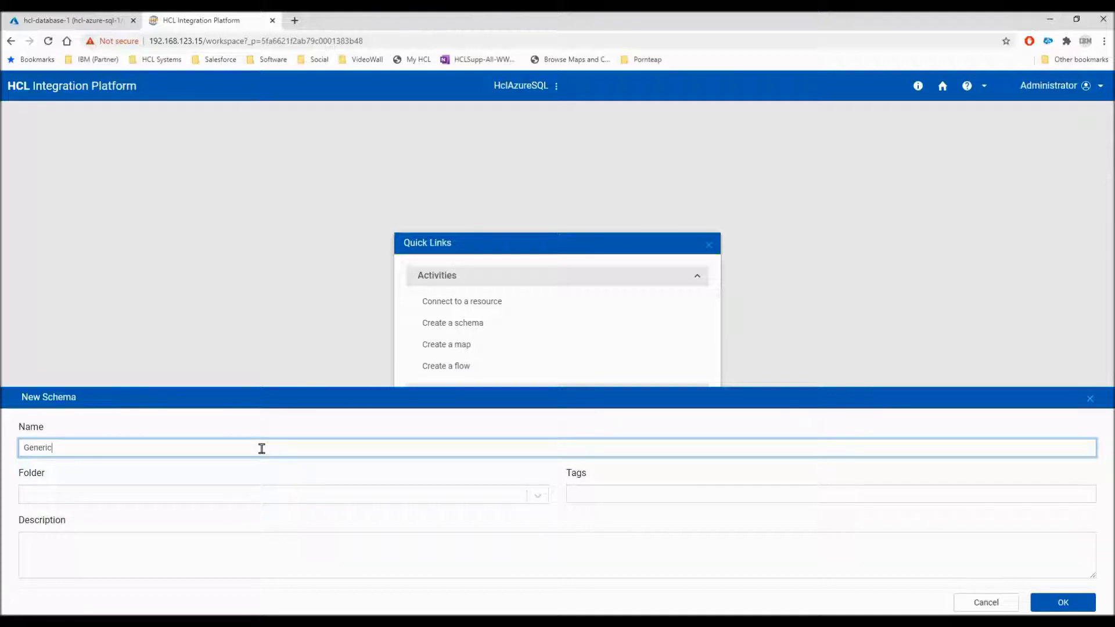
pyautogui.click(1076, 606)
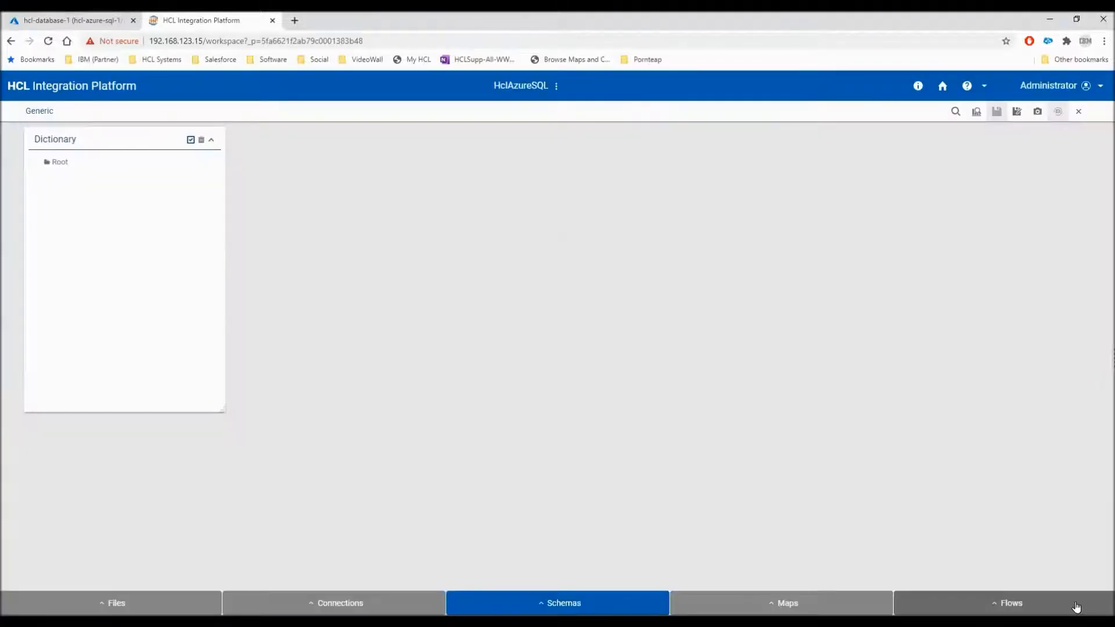
# Add an item type named TextItem under Root and save the Generic schema.
pyautogui.rightClick(60, 168)
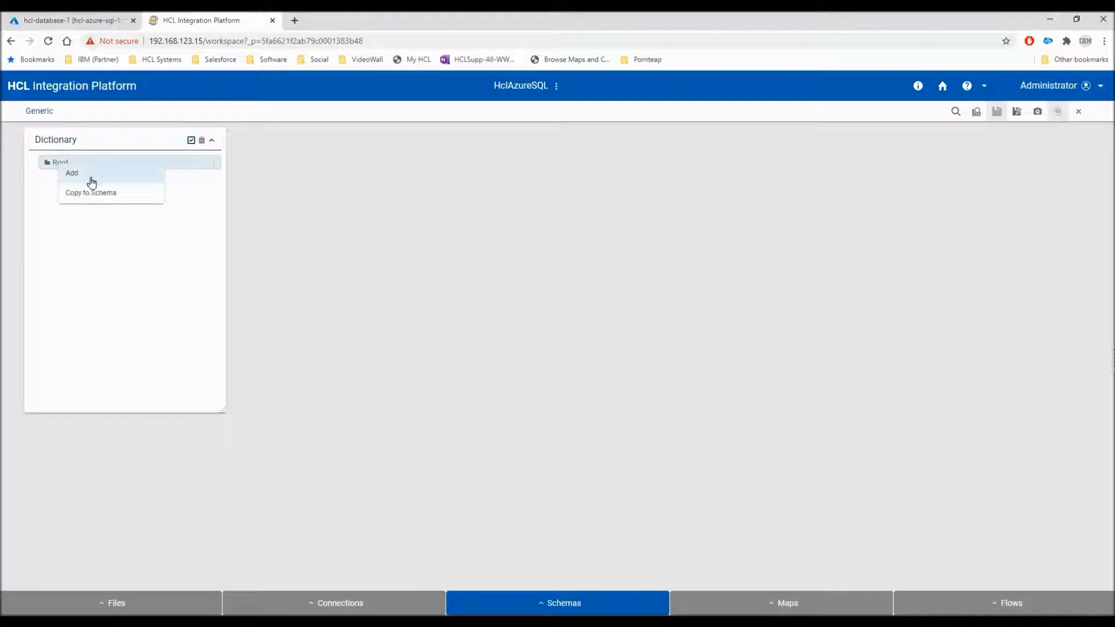
pyautogui.click(91, 177)
pyautogui.click(377, 172)
pyautogui.doubleClick(377, 173)
pyautogui.write('TextItem')
pyautogui.click(372, 194)
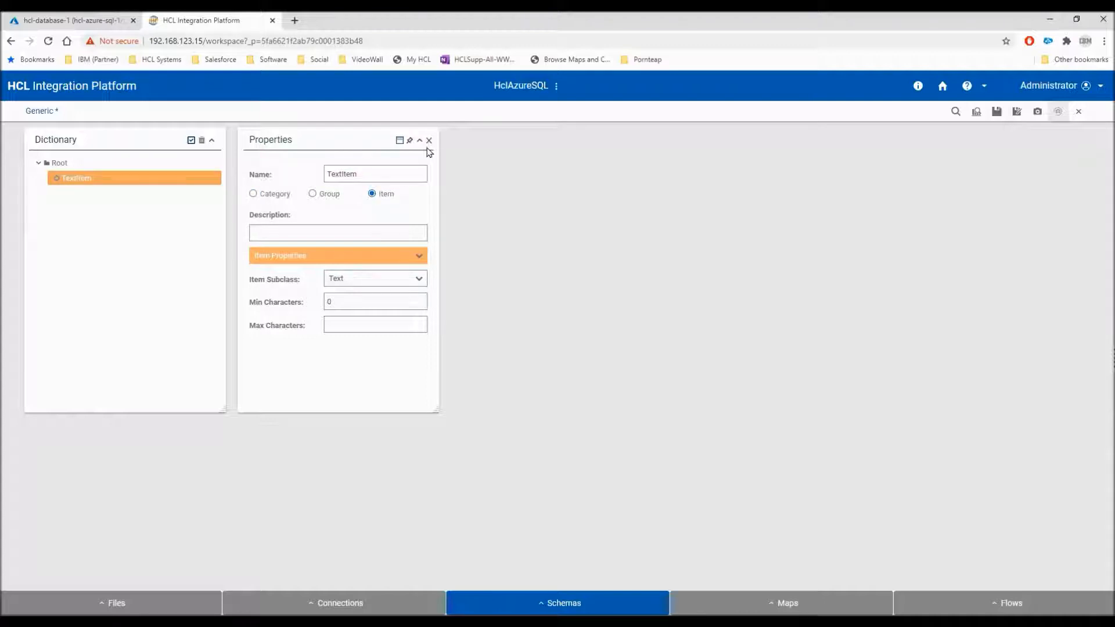
pyautogui.click(428, 141)
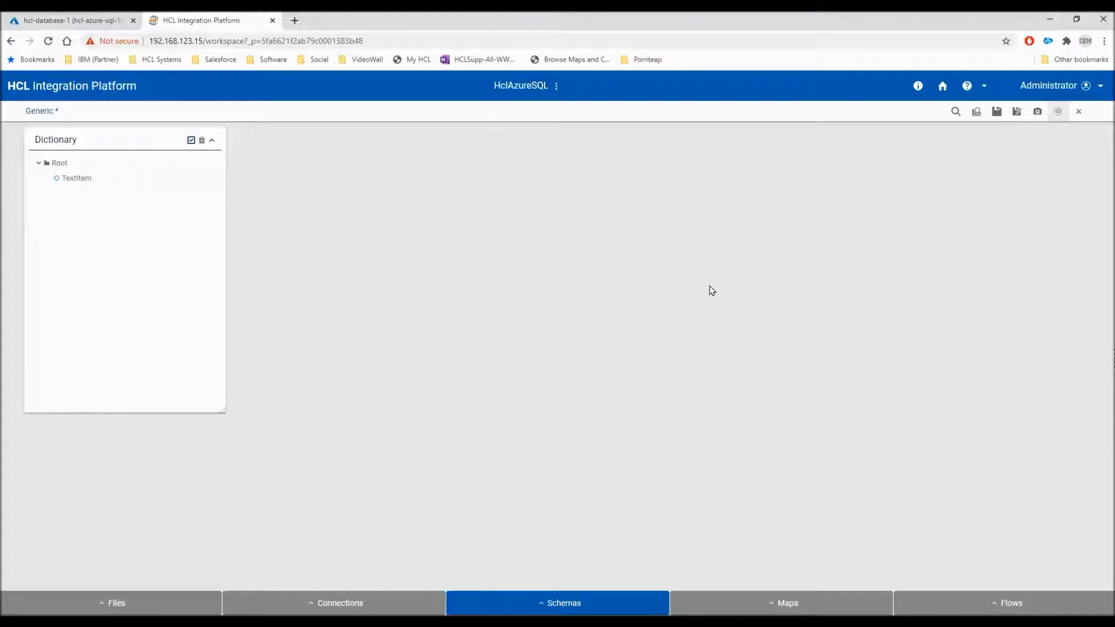
pyautogui.click(997, 112)
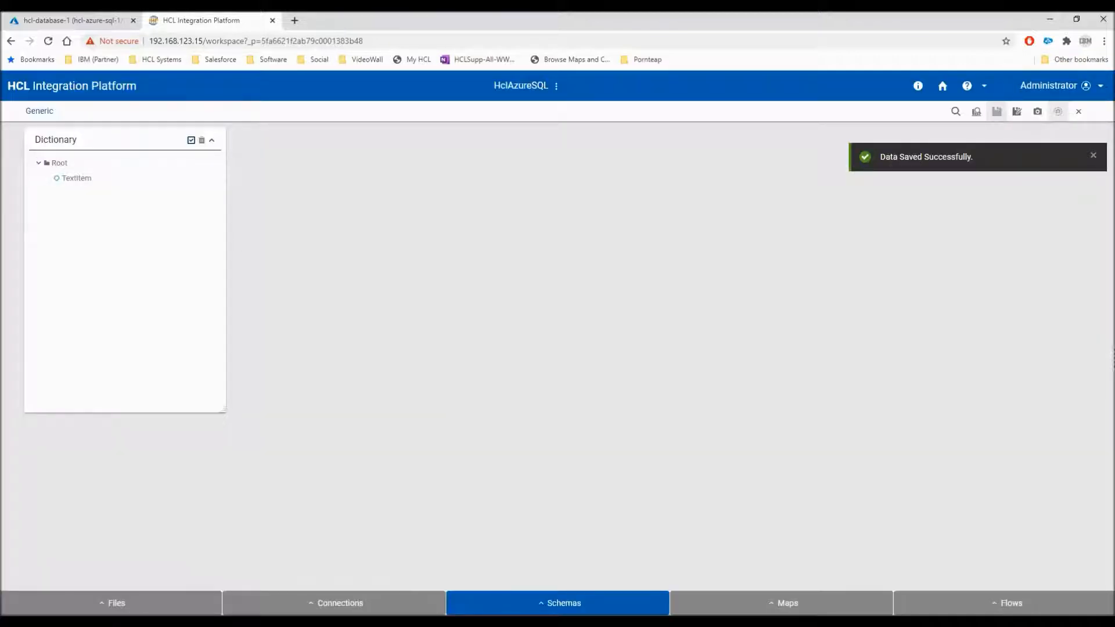
pyautogui.click(791, 611)
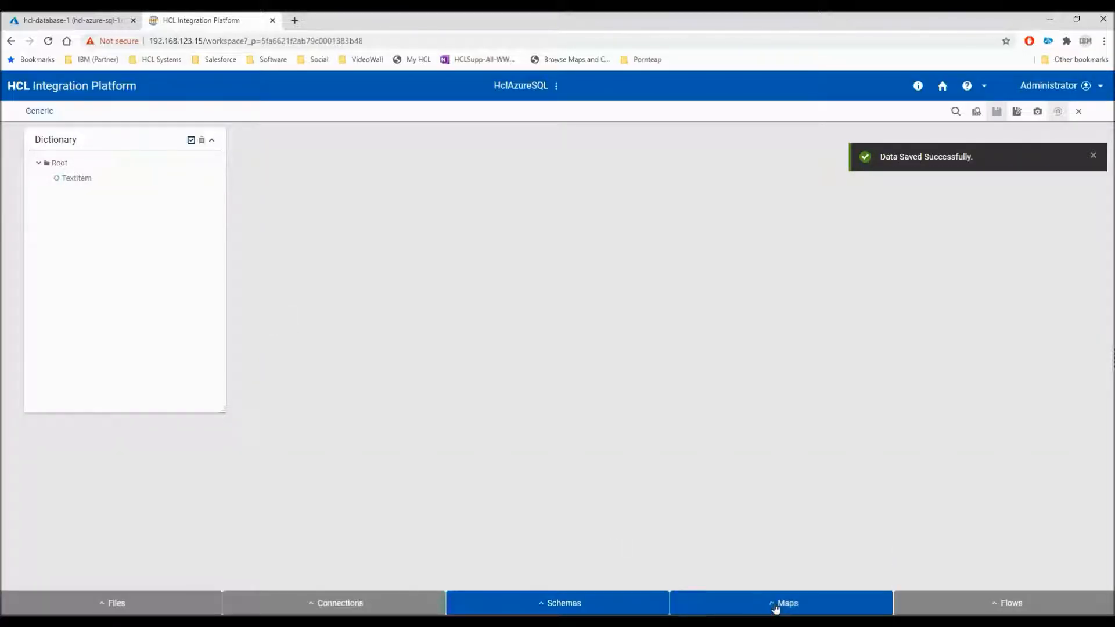
# Create the Test1 map and start a target Out1 using a new File connection.
pyautogui.click(783, 582)
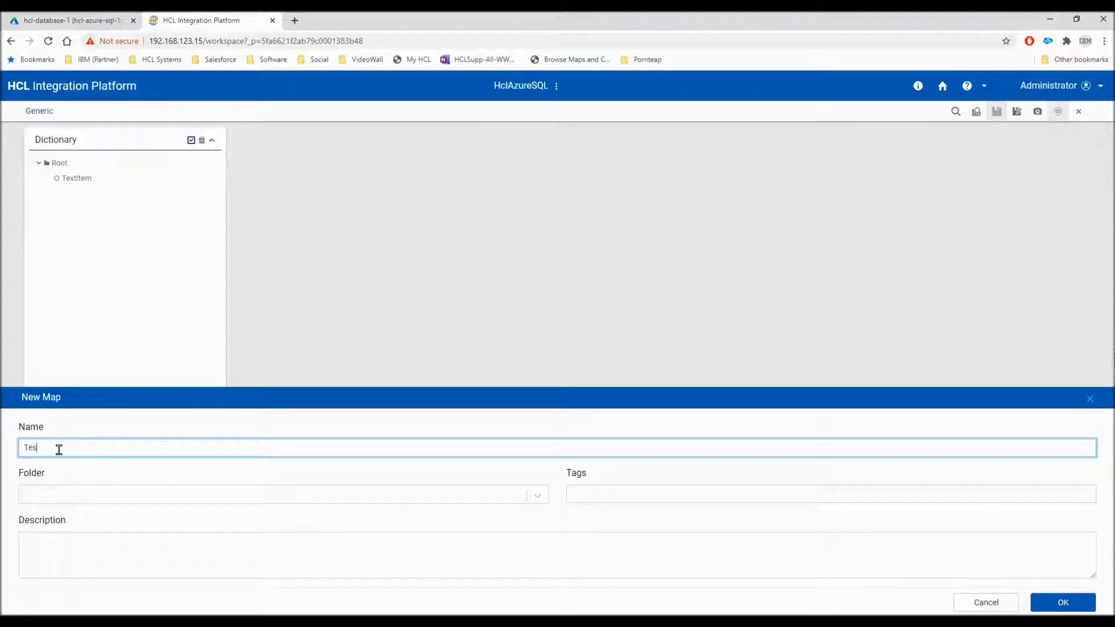
pyautogui.click(1055, 602)
pyautogui.click(56, 112)
pyautogui.click(56, 149)
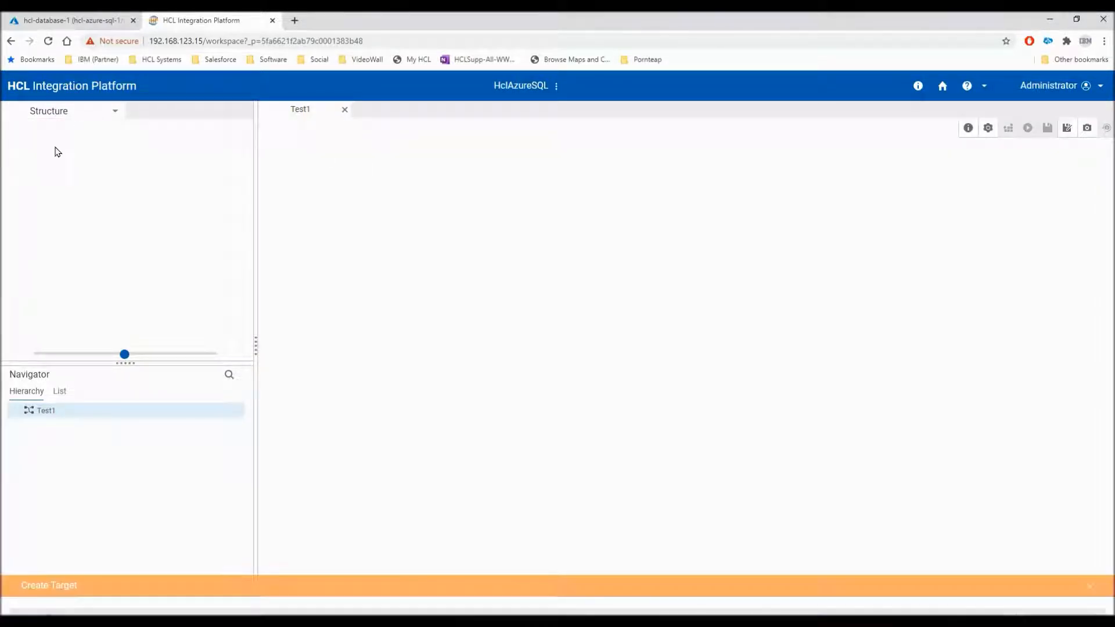
pyautogui.write('Out1')
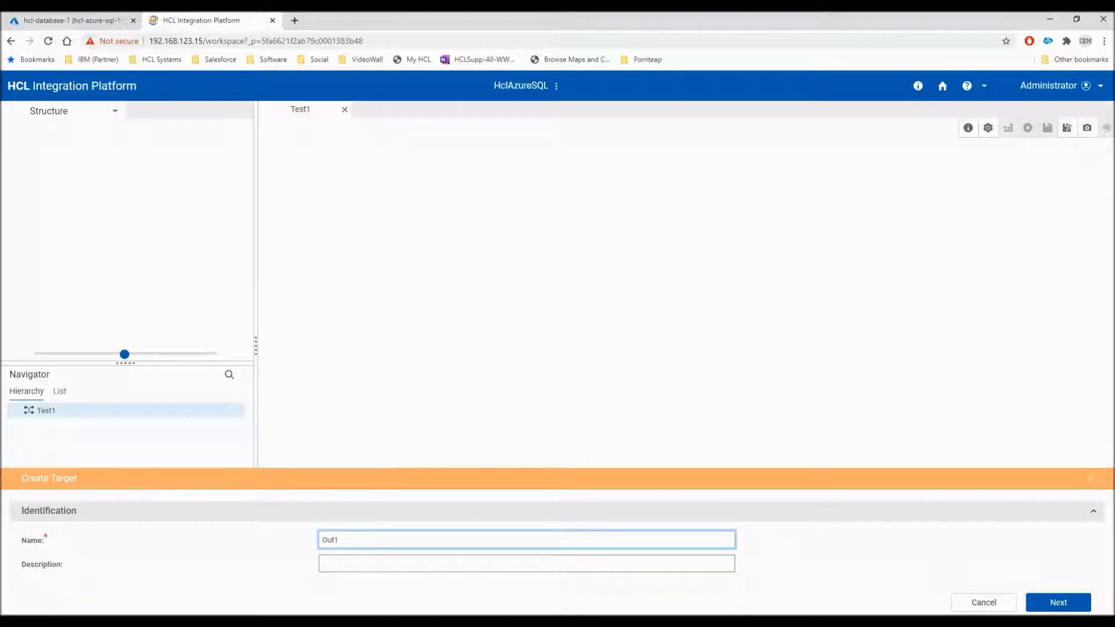
pyautogui.click(1052, 604)
pyautogui.click(326, 539)
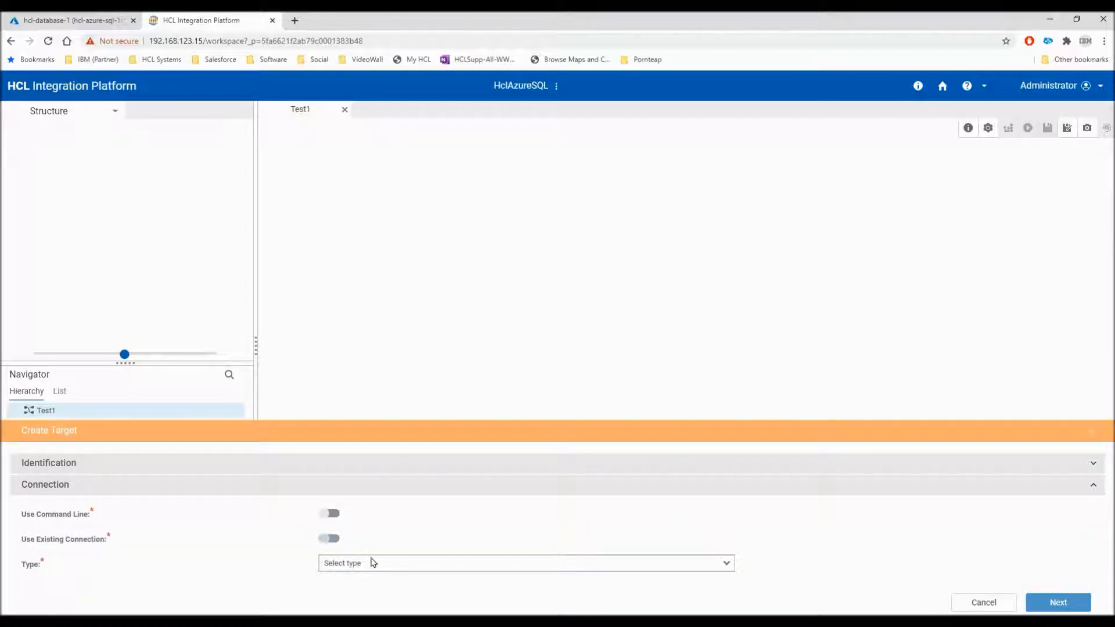
pyautogui.click(372, 563)
pyautogui.scroll(-1, 358, 538)
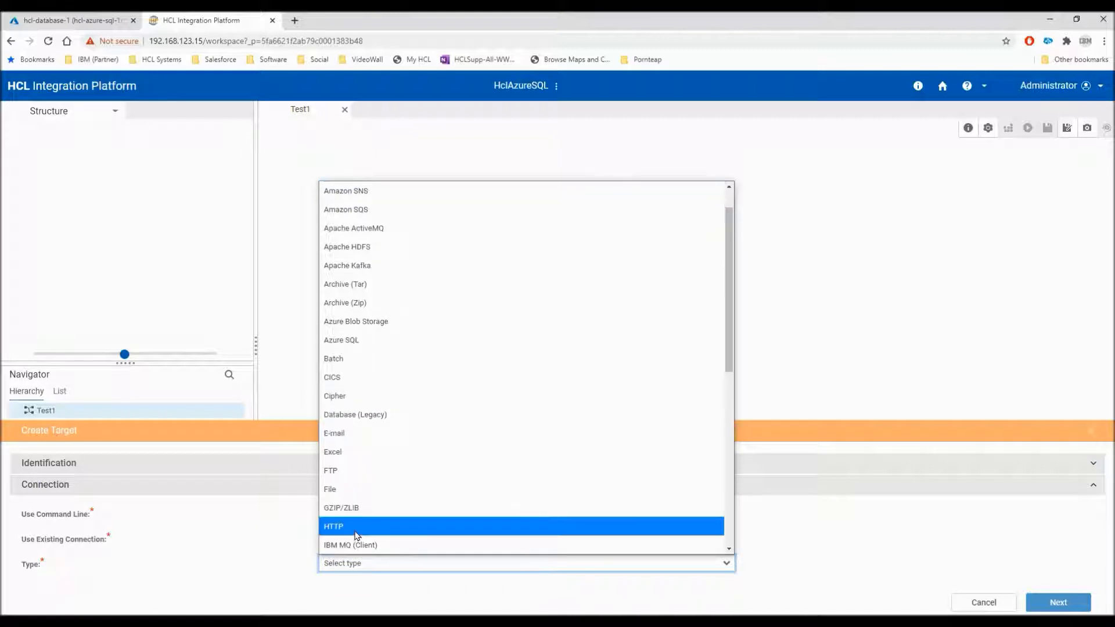
pyautogui.click(349, 489)
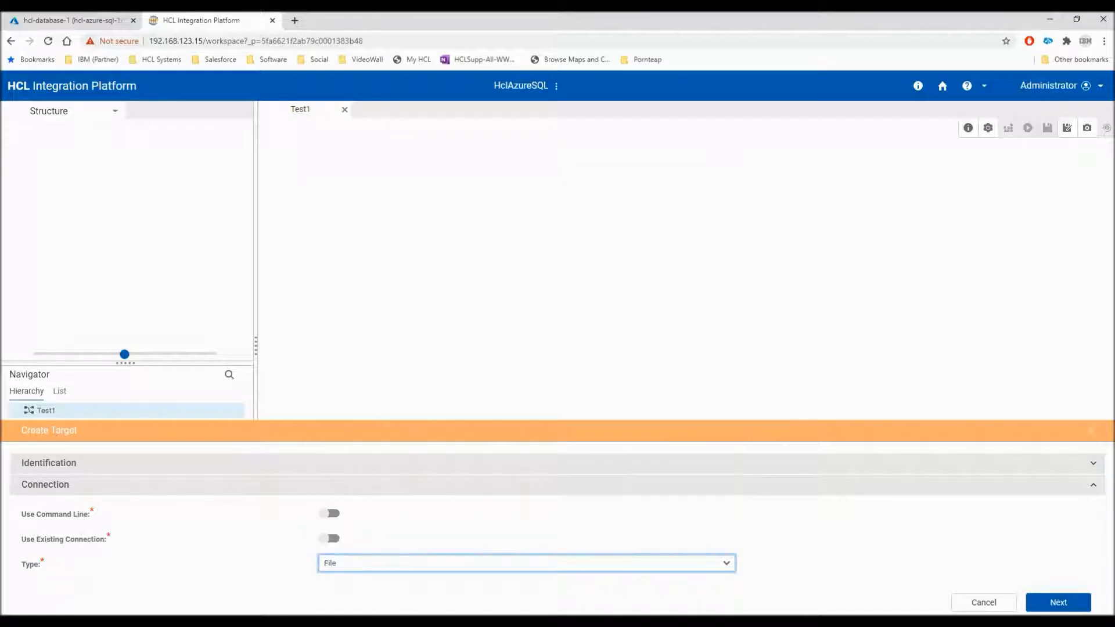
pyautogui.click(1051, 602)
# Set Out1's file path to Output.txt with schema Generic and type TextItem.
pyautogui.click(369, 498)
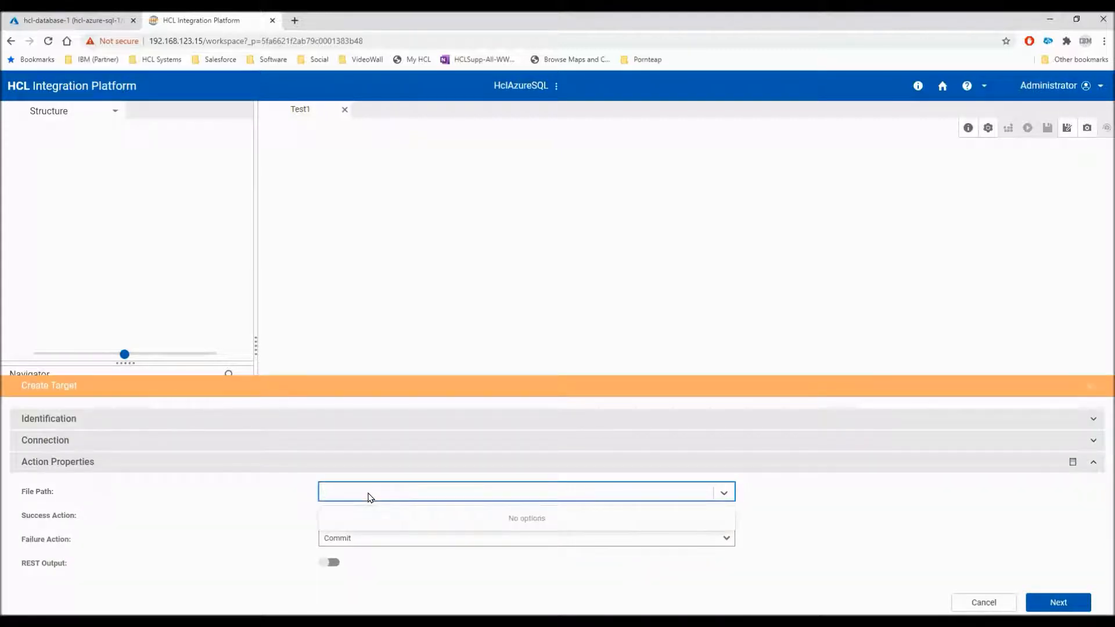
pyautogui.write('Output.txt')
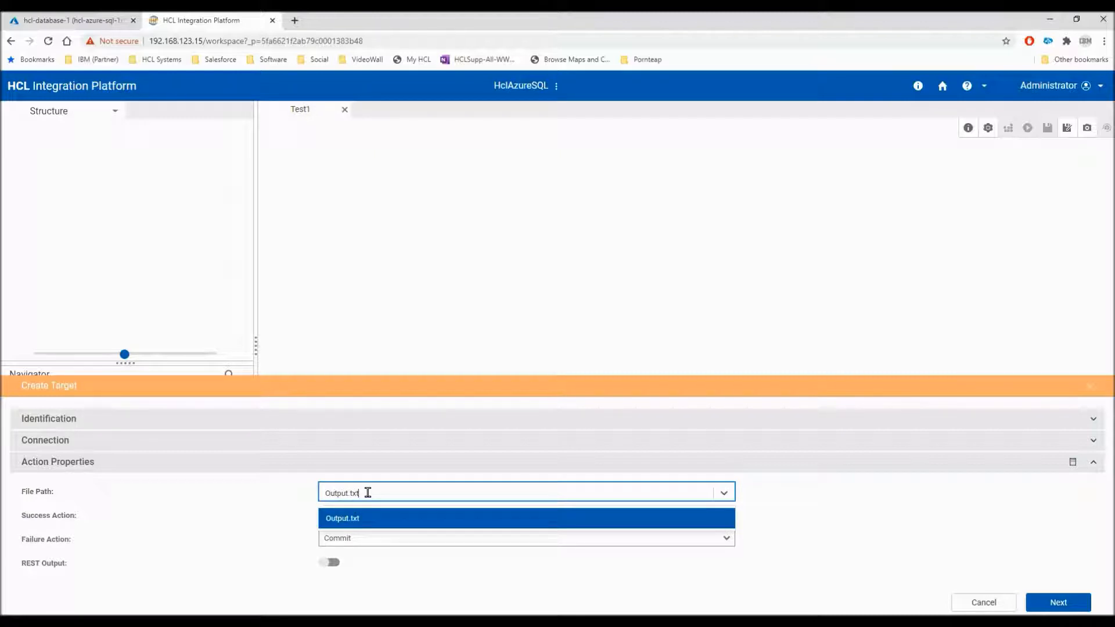
pyautogui.press('Return')
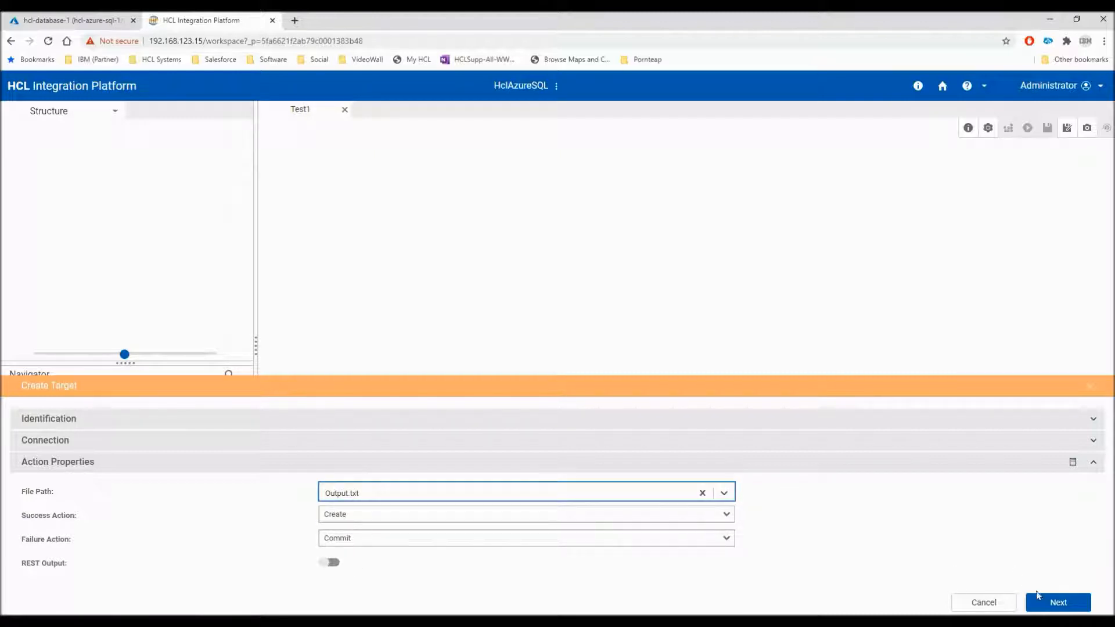
pyautogui.click(1040, 601)
pyautogui.click(400, 543)
pyautogui.click(375, 575)
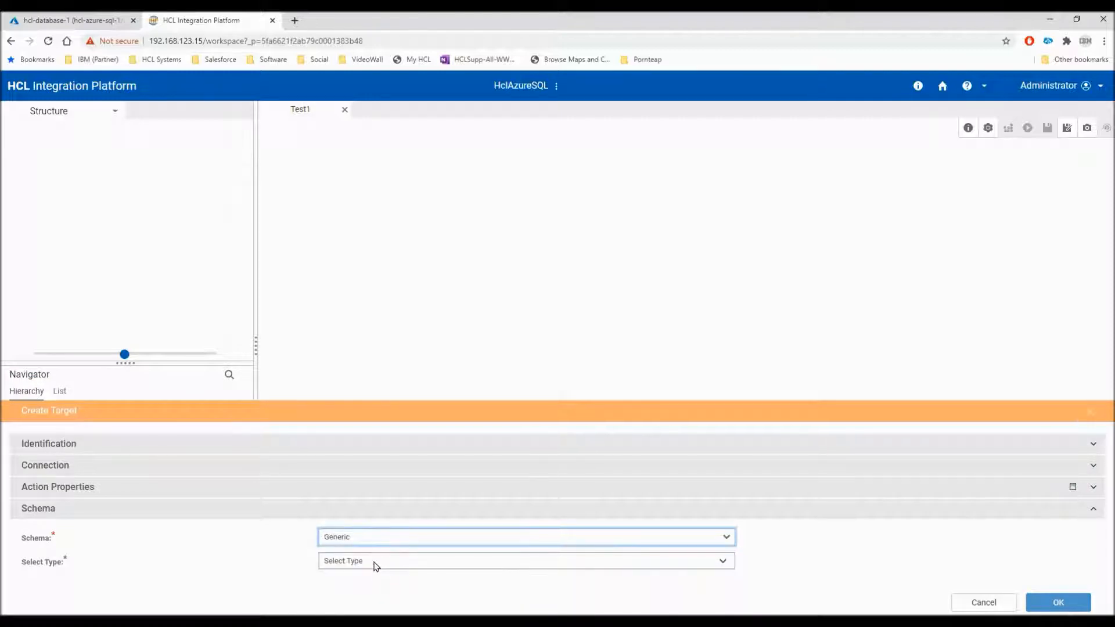
pyautogui.click(375, 567)
pyautogui.click(375, 539)
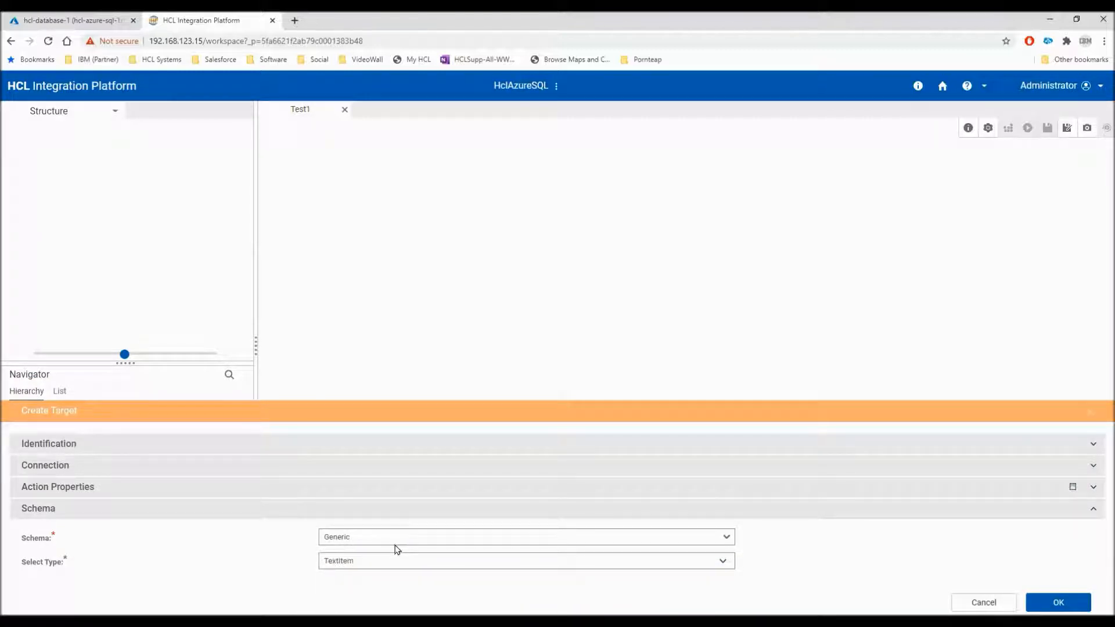
pyautogui.click(1050, 604)
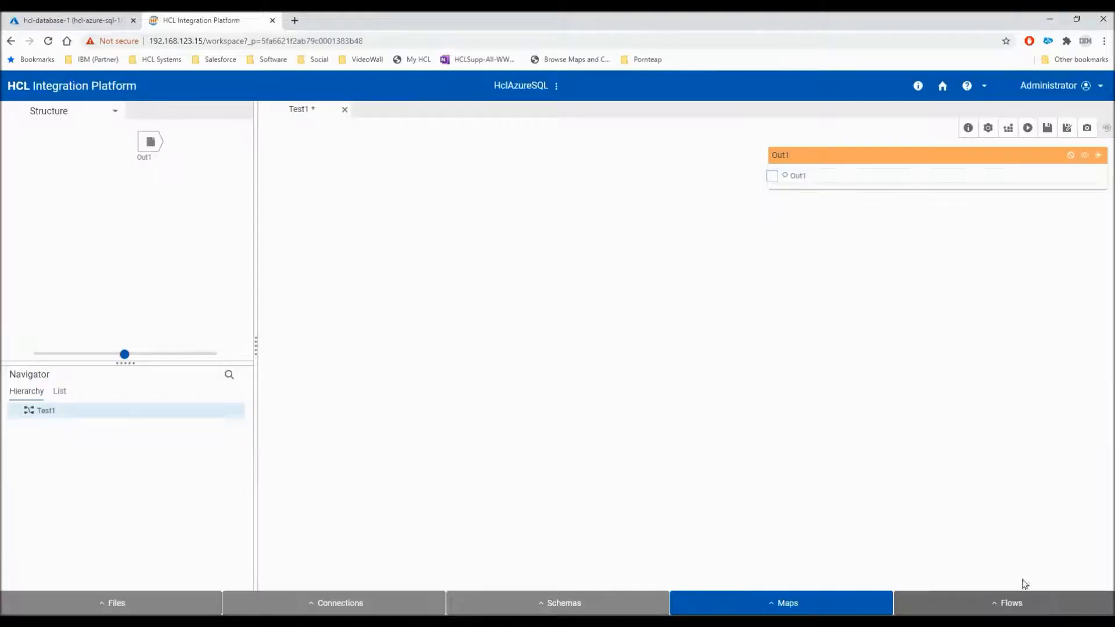
# Paste the GET("AZSQL", …)+LASTERRORMSG() rule reading table Test1 into Out1's rule, then save the map.
pyautogui.click(772, 176)
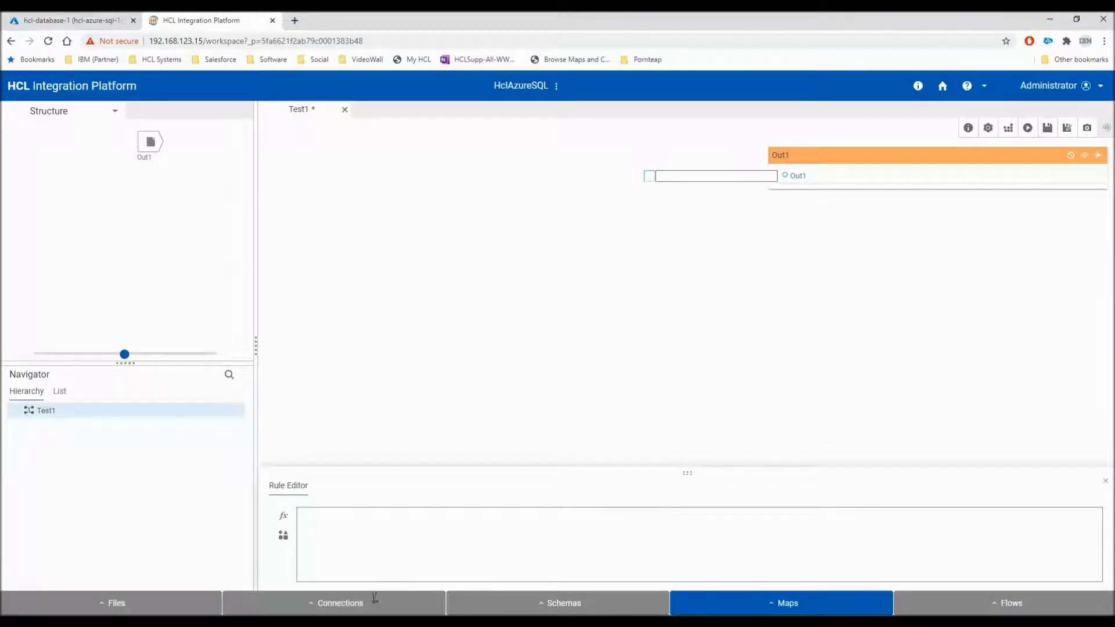
pyautogui.click(359, 551)
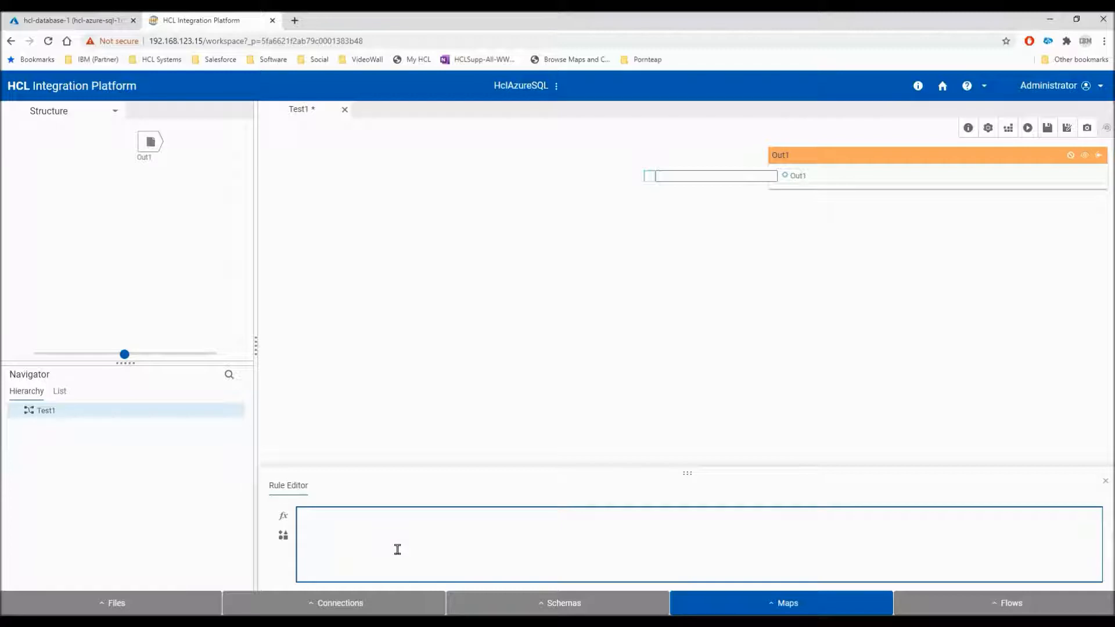
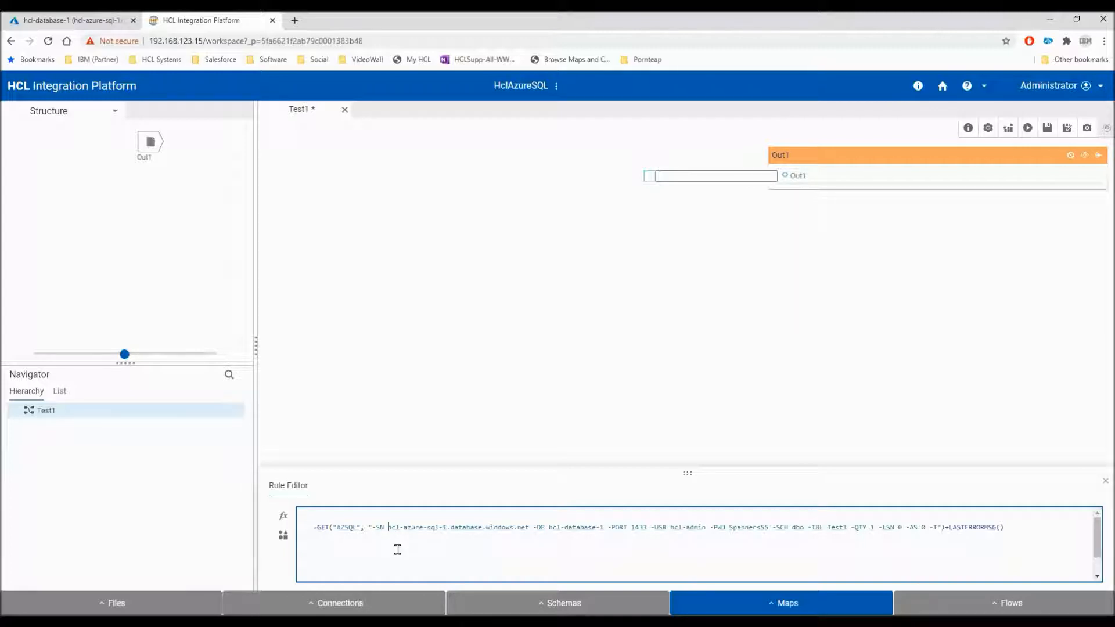
pyautogui.moveTo(388, 527); pyautogui.dragTo(647, 527)
pyautogui.moveTo(670, 527); pyautogui.dragTo(802, 526)
pyautogui.press('Return')
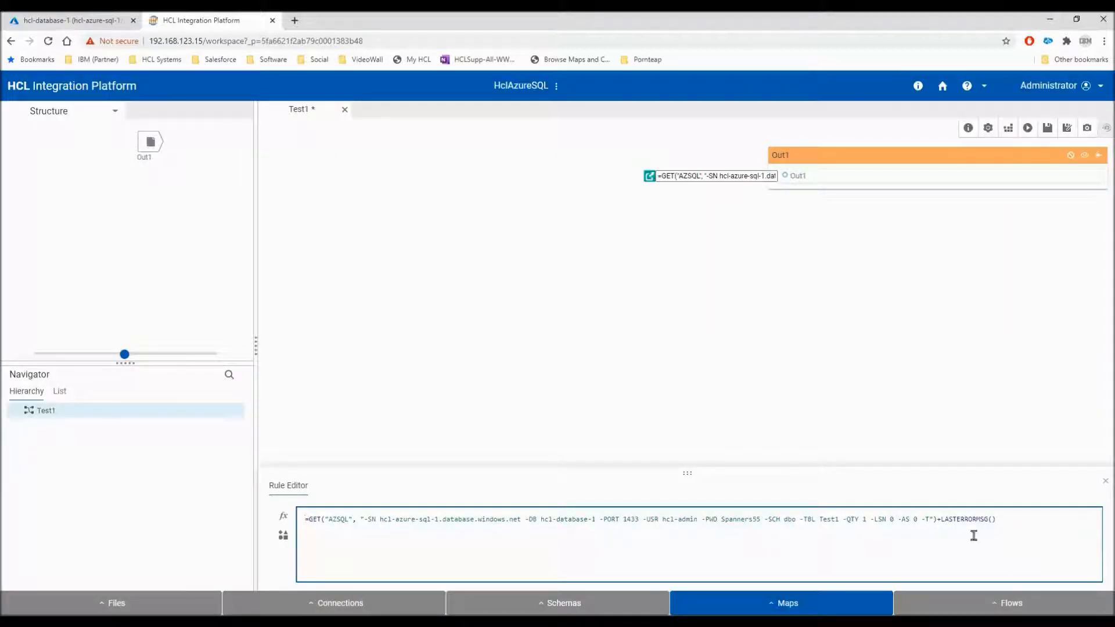
pyautogui.click(1047, 128)
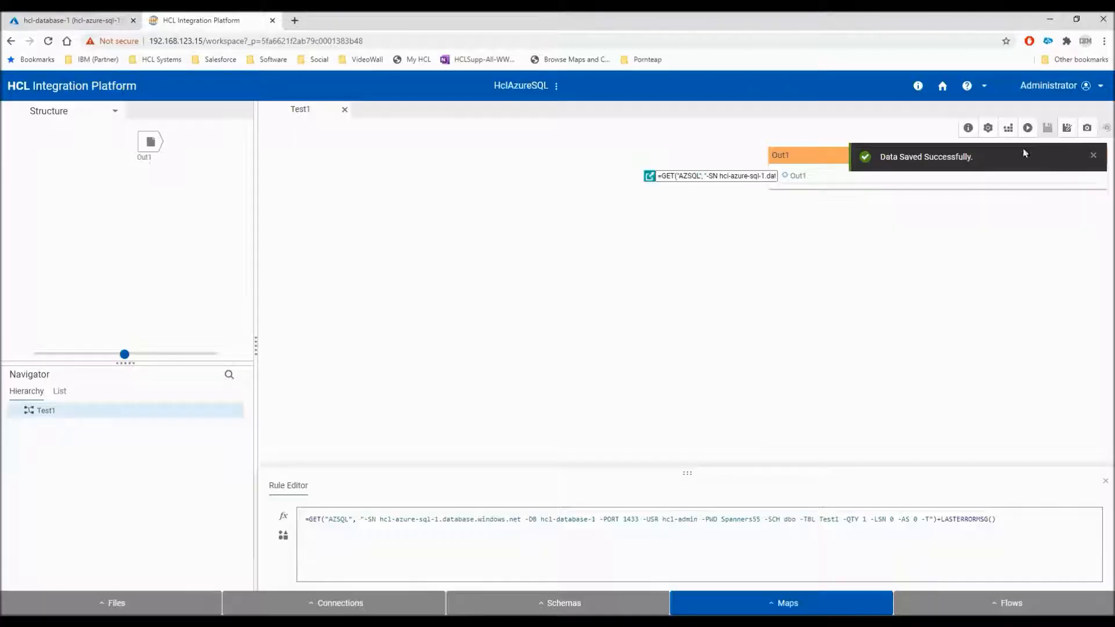
# Build and run Test1, then view Out1's data showing the two Test1 rows.
pyautogui.click(1009, 131)
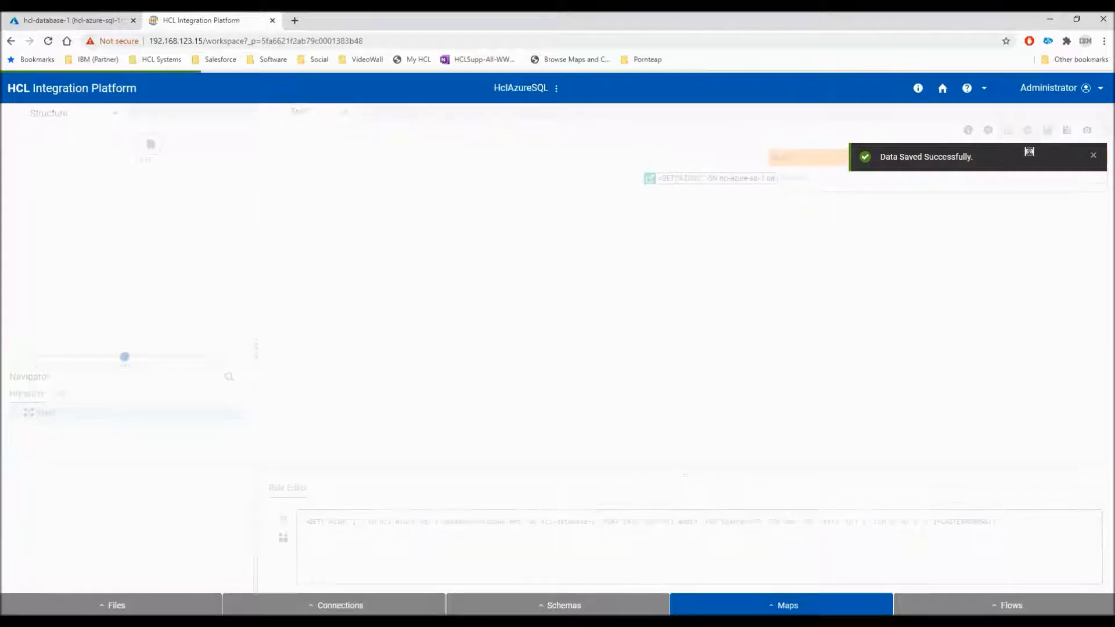
pyautogui.click(1028, 129)
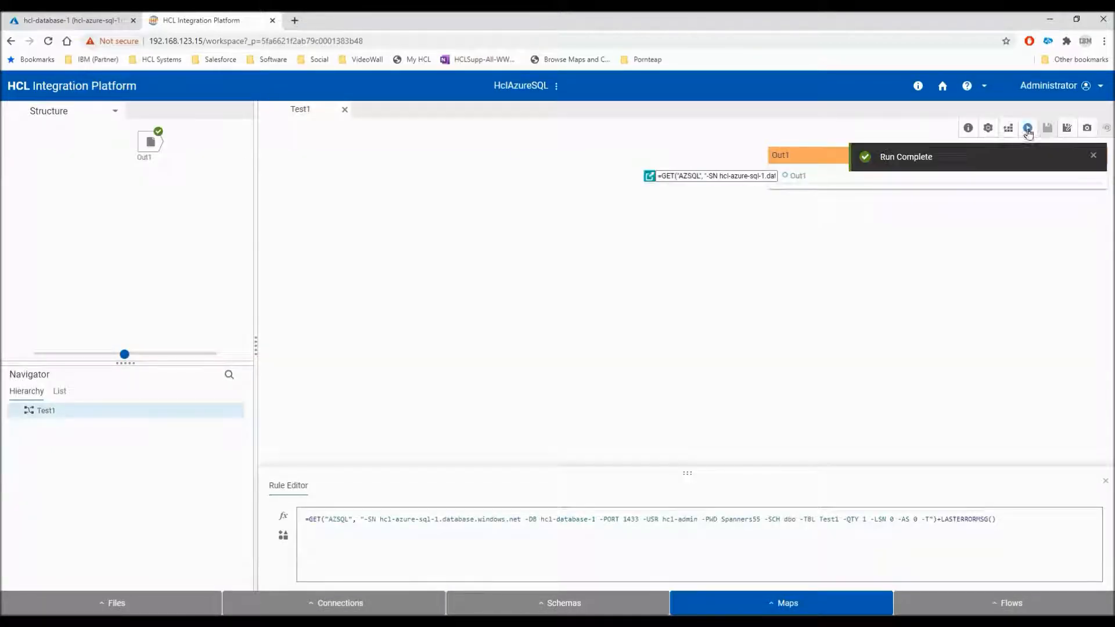
pyautogui.rightClick(146, 144)
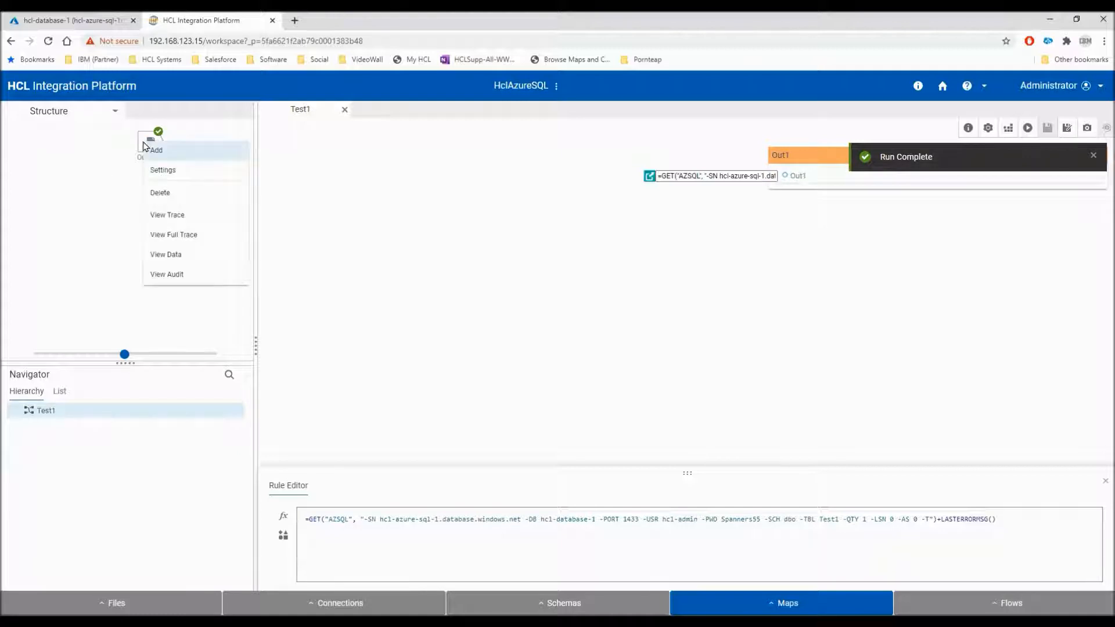
pyautogui.click(182, 255)
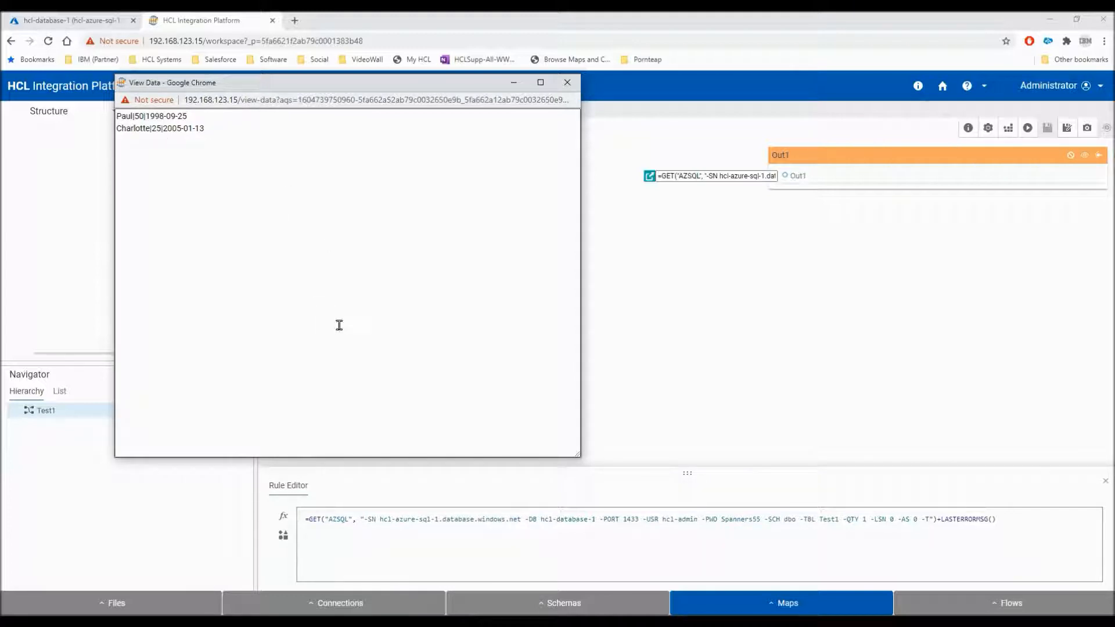
pyautogui.click(568, 81)
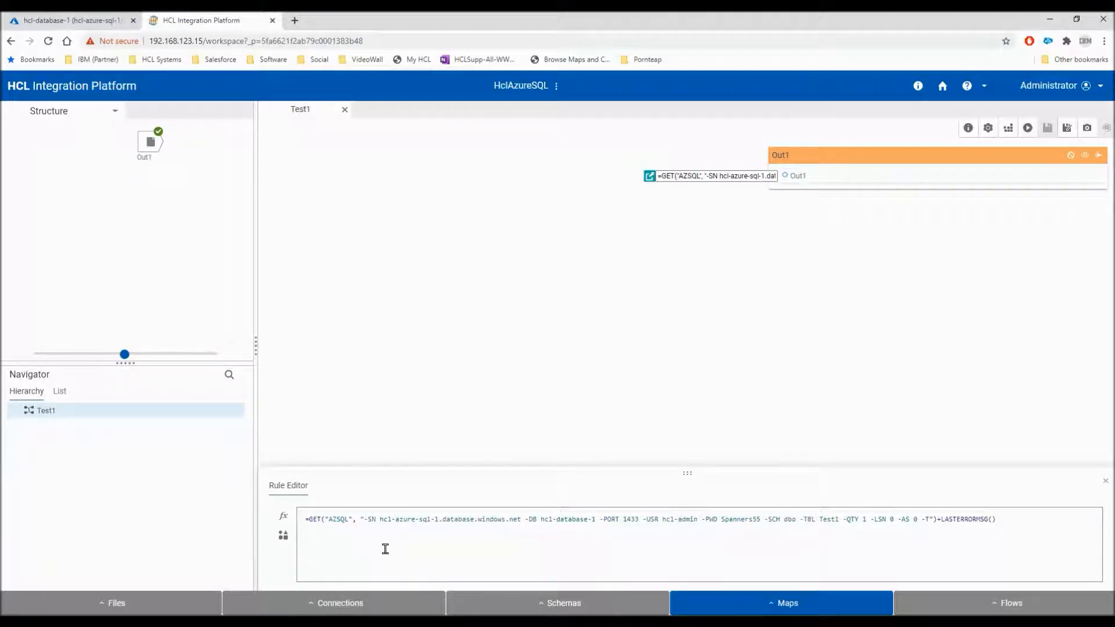
# Close the Test1 map and create a new map named Test2.
pyautogui.click(344, 111)
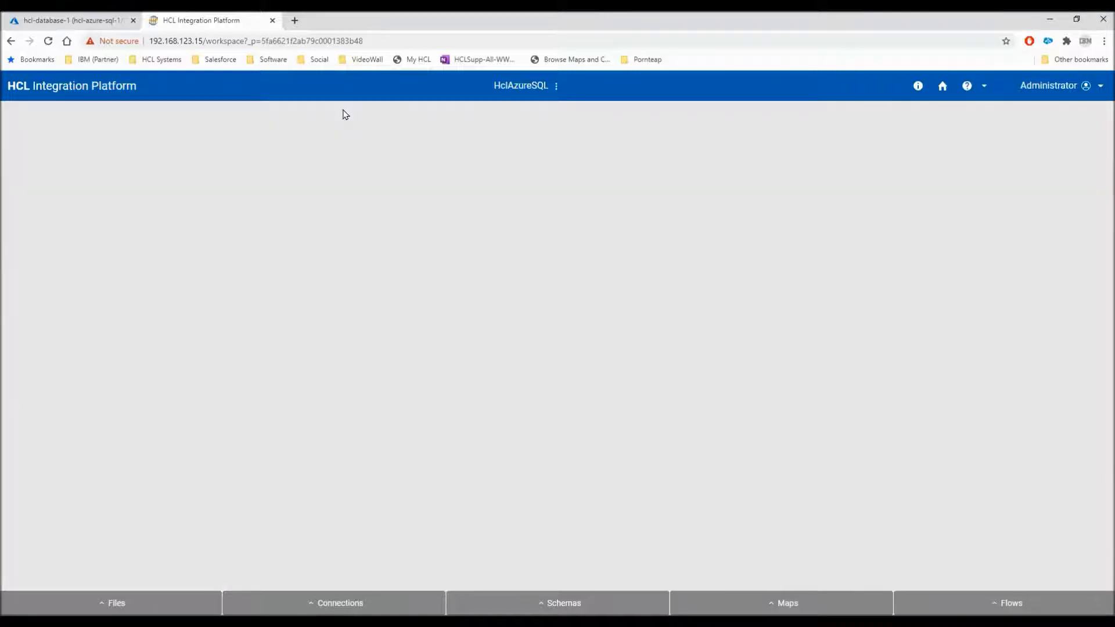
pyautogui.click(792, 603)
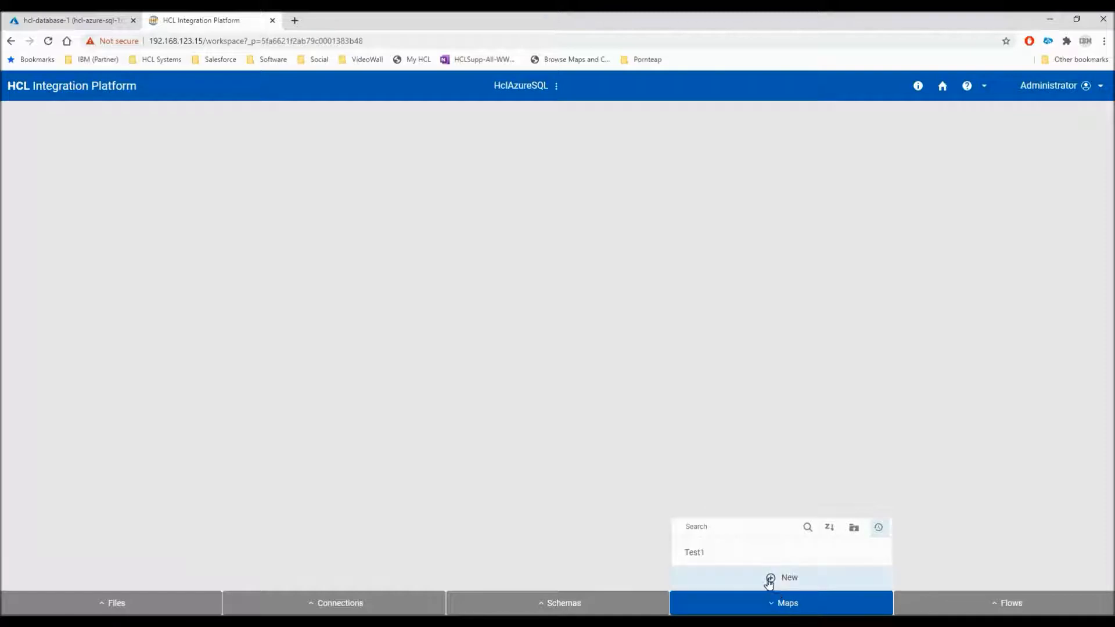
pyautogui.click(782, 580)
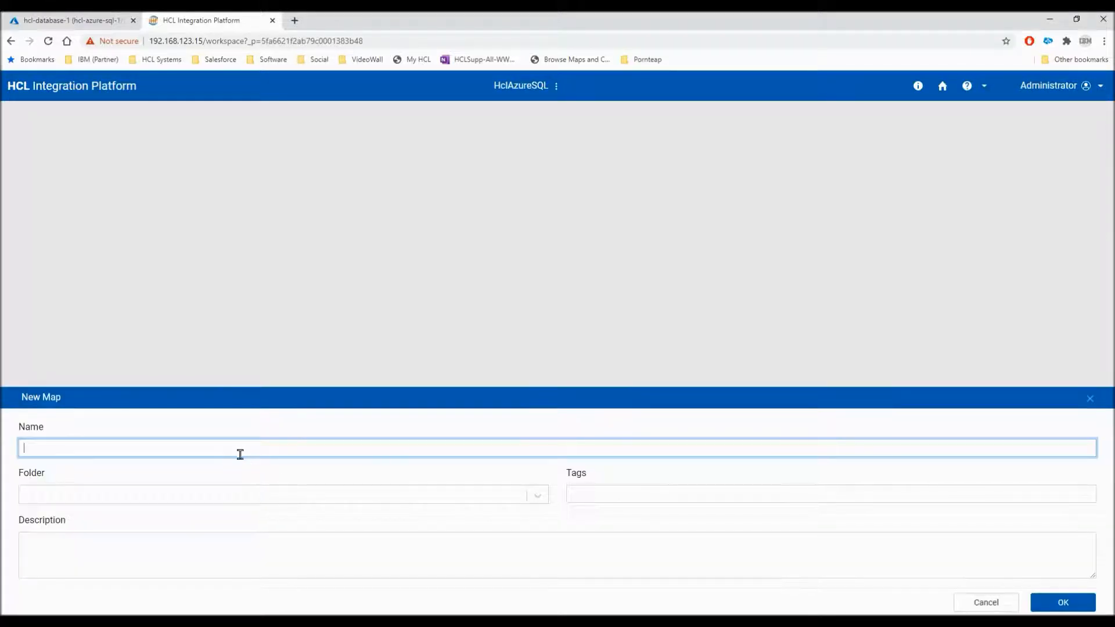
pyautogui.write('Test2')
pyautogui.click(1047, 602)
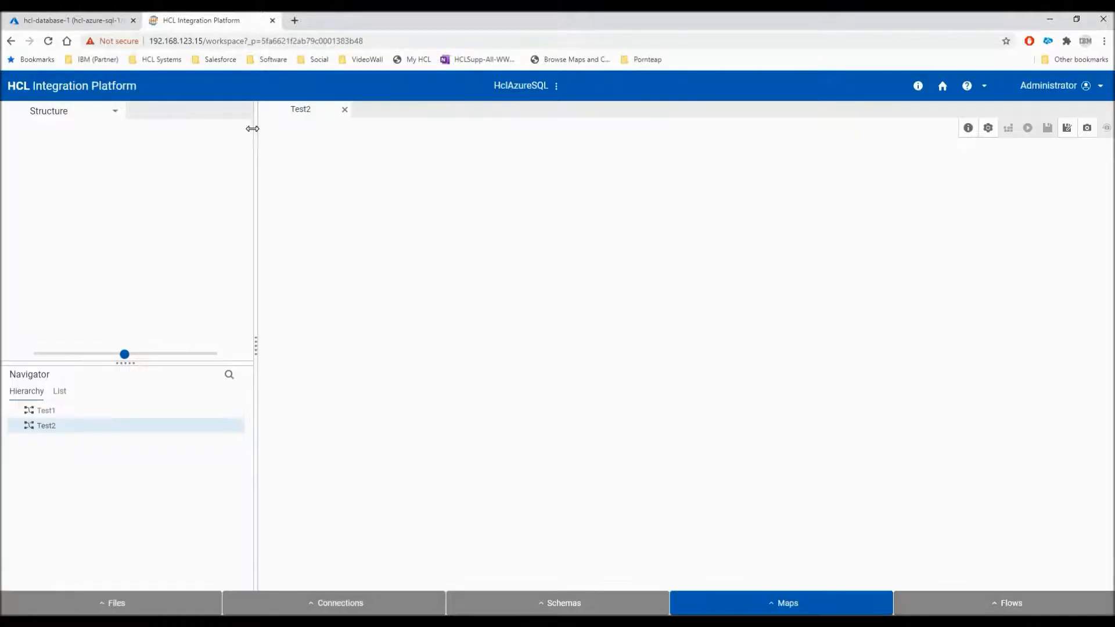
# Start a source card In1 with a new connection of type Azure SQL.
pyautogui.click(40, 117)
pyautogui.click(45, 131)
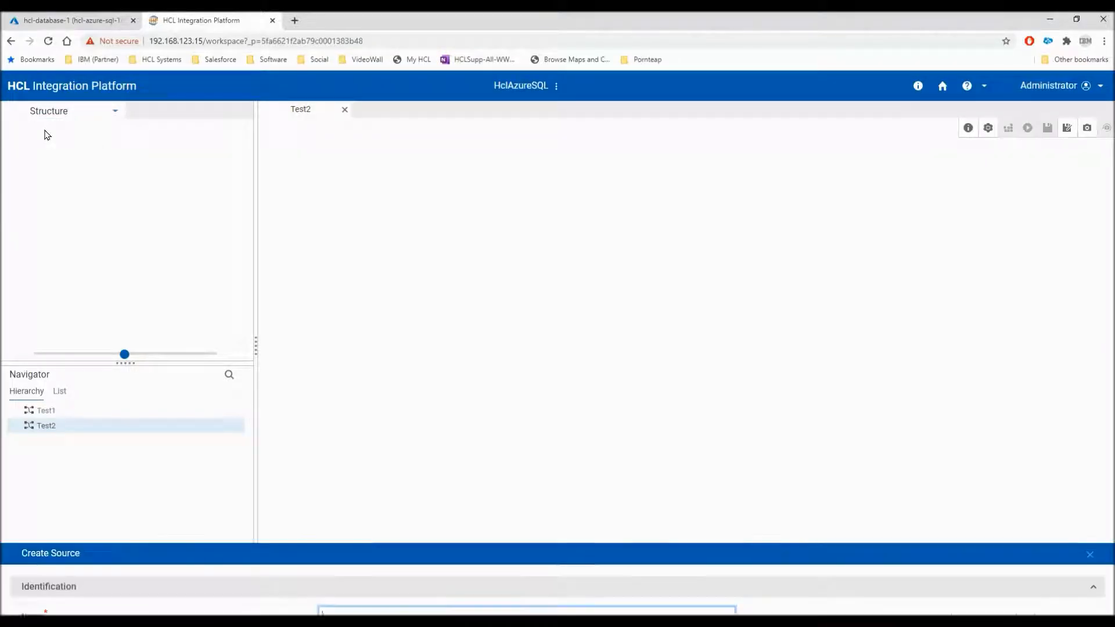
pyautogui.write('In1')
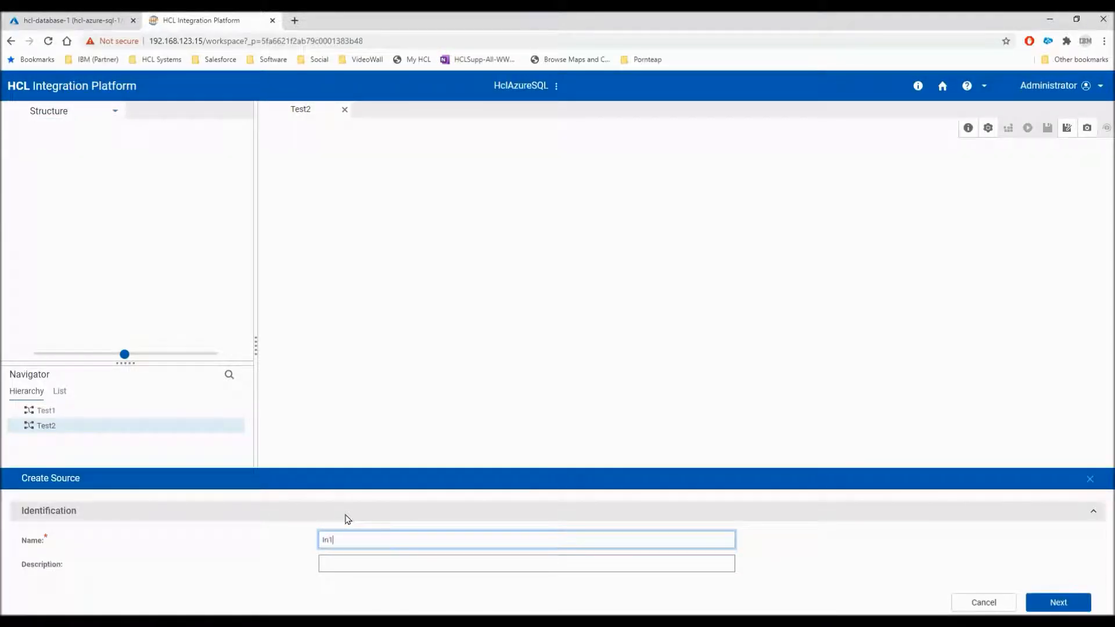
pyautogui.click(1069, 601)
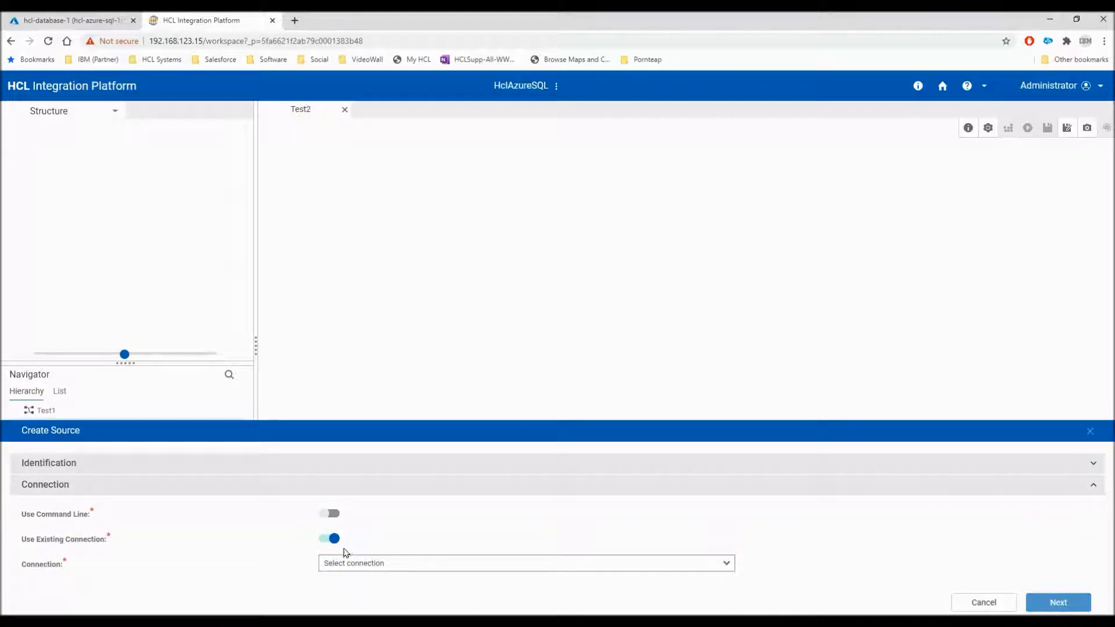
pyautogui.click(330, 538)
pyautogui.click(353, 564)
pyautogui.scroll(-1, 356, 463)
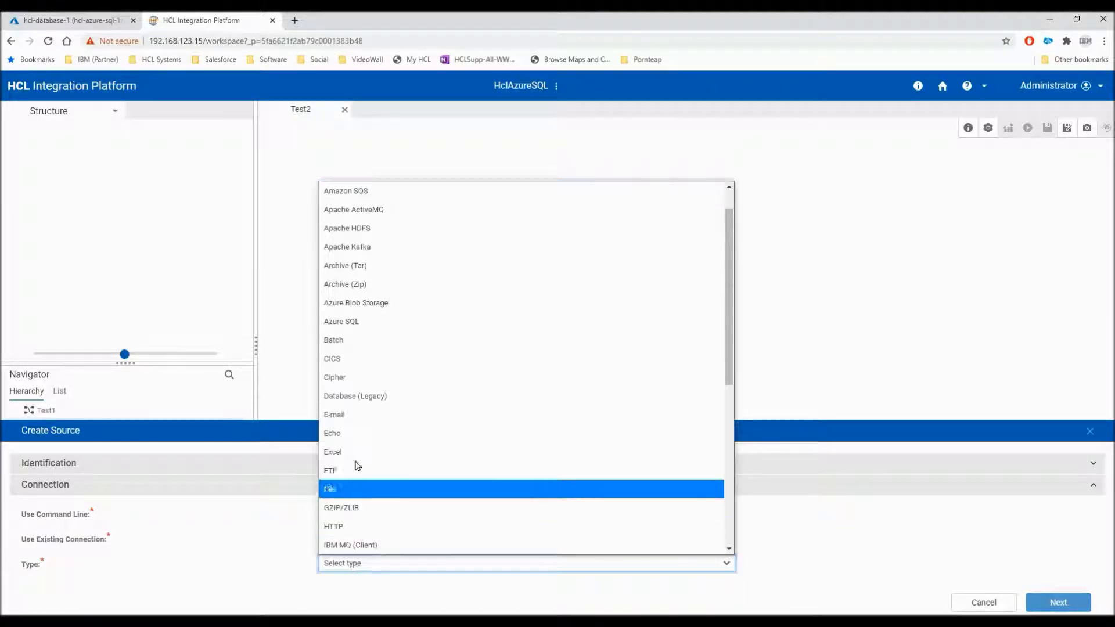
pyautogui.click(365, 323)
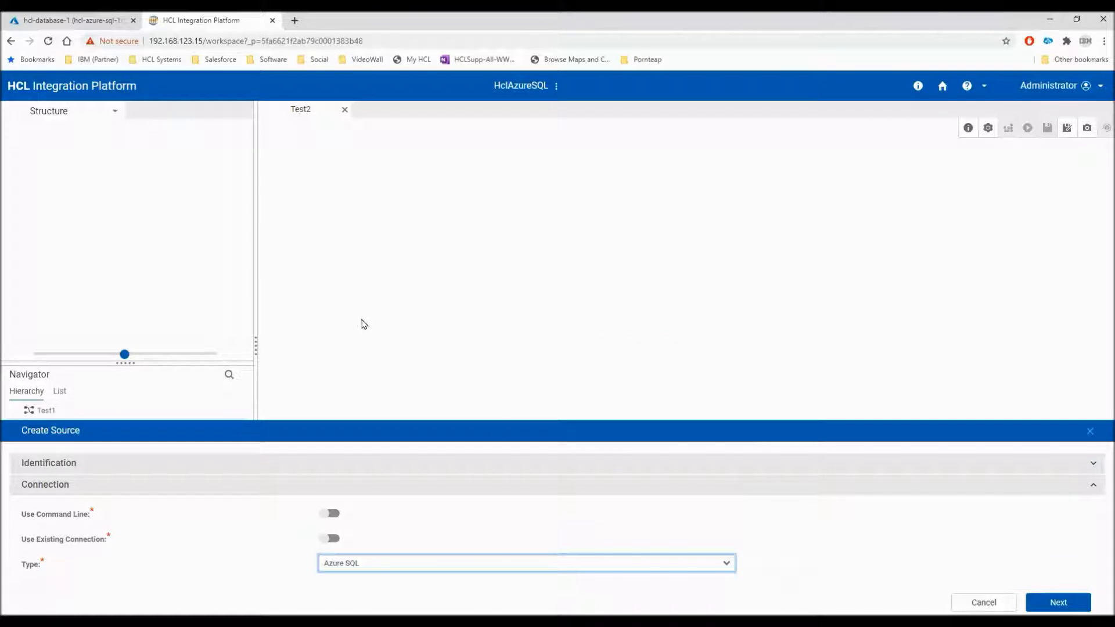
# Set Server Name to hcl-azure-sql-1.database.windows.net by trimming the pasted connection string.
pyautogui.click(1040, 602)
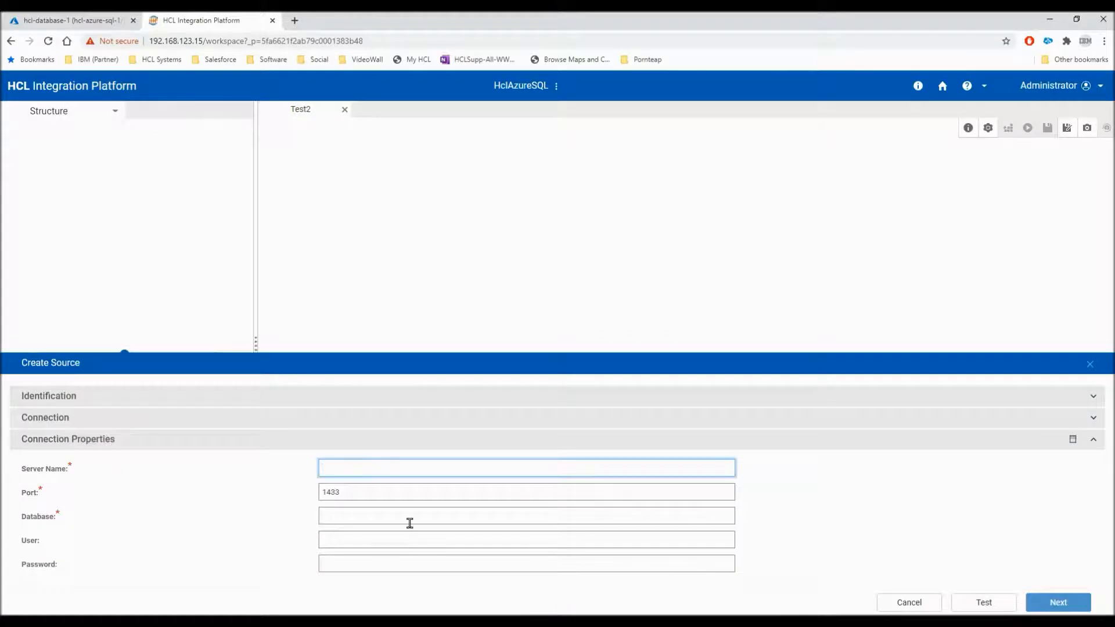
pyautogui.hotkey('ctrl', 'v')
pyautogui.press('Delete')
pyautogui.press('Delete')
pyautogui.press('Delete')
pyautogui.press('Delete')
pyautogui.press('Delete')
pyautogui.press('Delete')
pyautogui.press('Delete')
pyautogui.press('Delete')
pyautogui.press('Delete')
pyautogui.press('Delete')
pyautogui.press('Delete')
pyautogui.press('Delete')
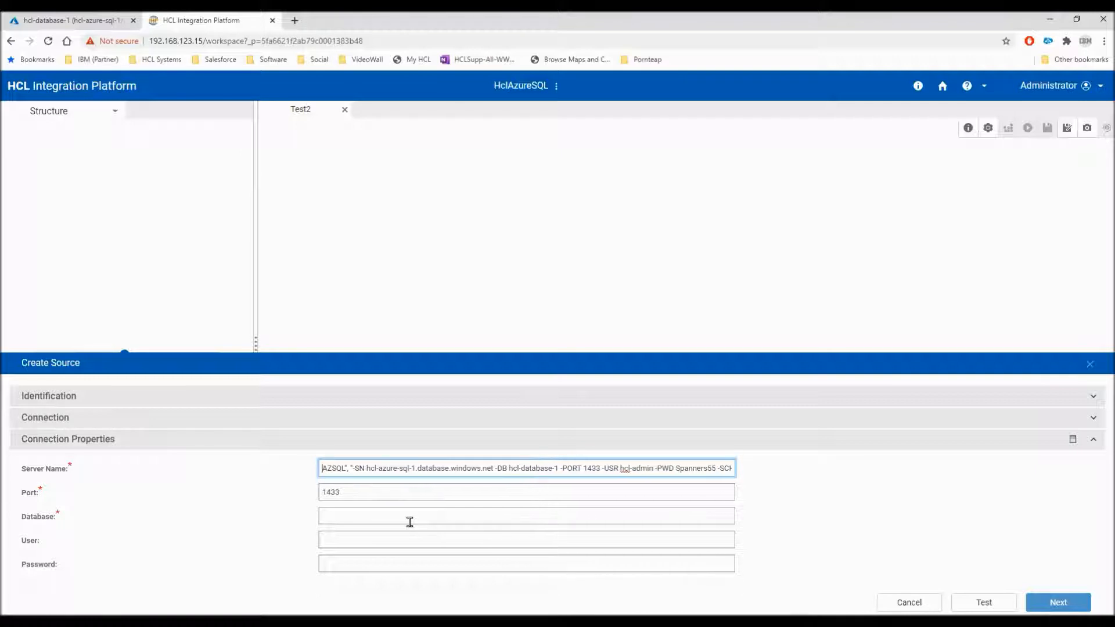
pyautogui.press('Delete')
pyautogui.press('Delete')
pyautogui.press('Delete')
pyautogui.press('Delete')
pyautogui.press('Delete')
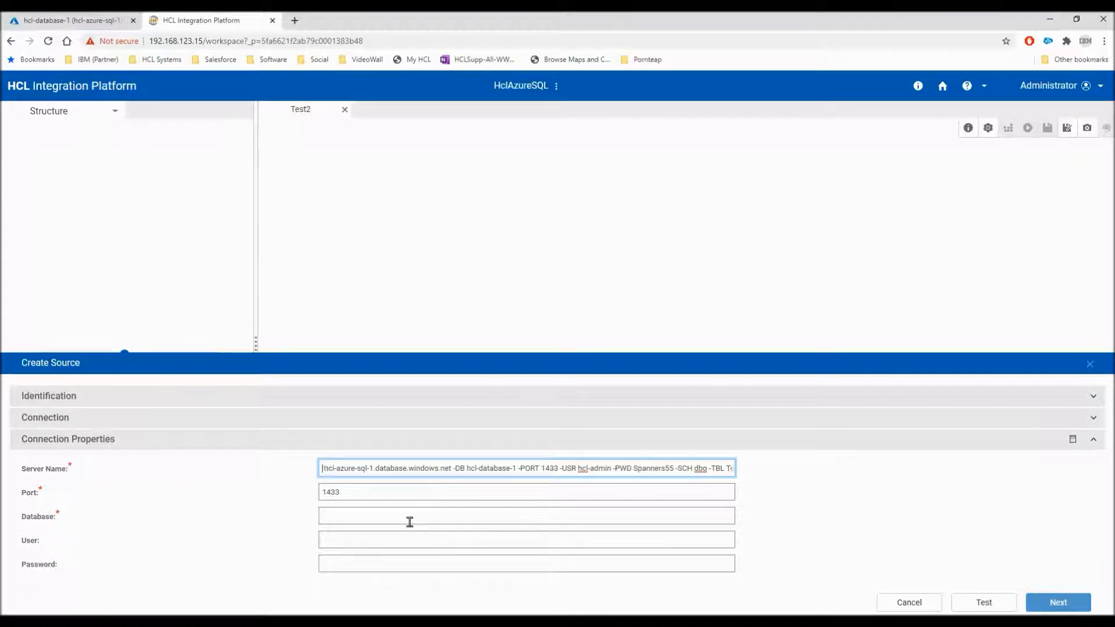
pyautogui.write('h')
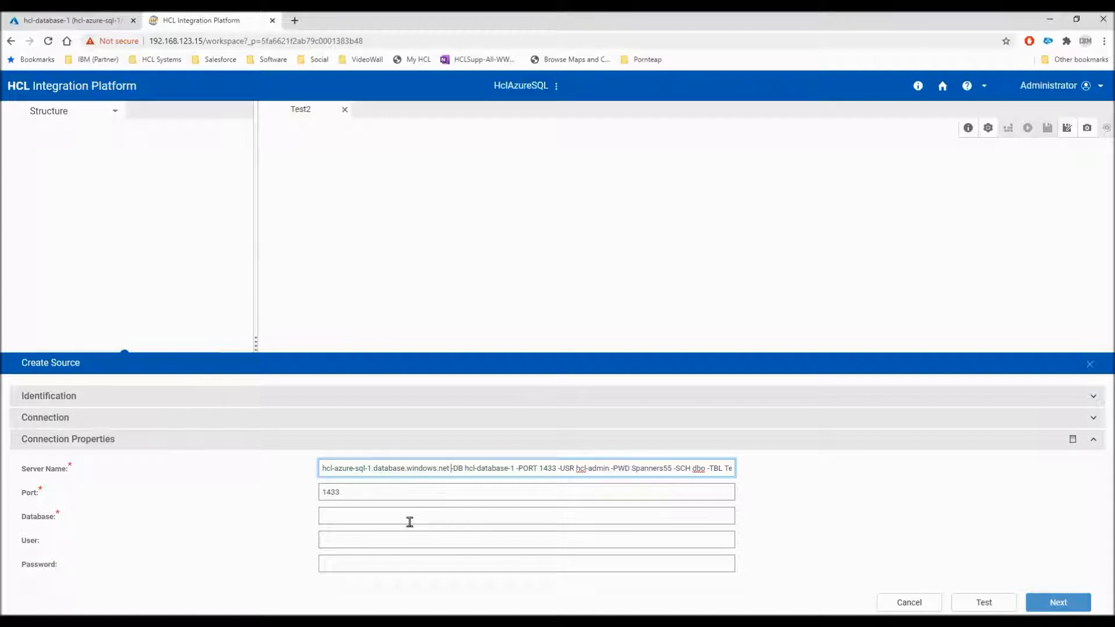
pyautogui.hotkey('shift', 'End')
pyautogui.press('Delete')
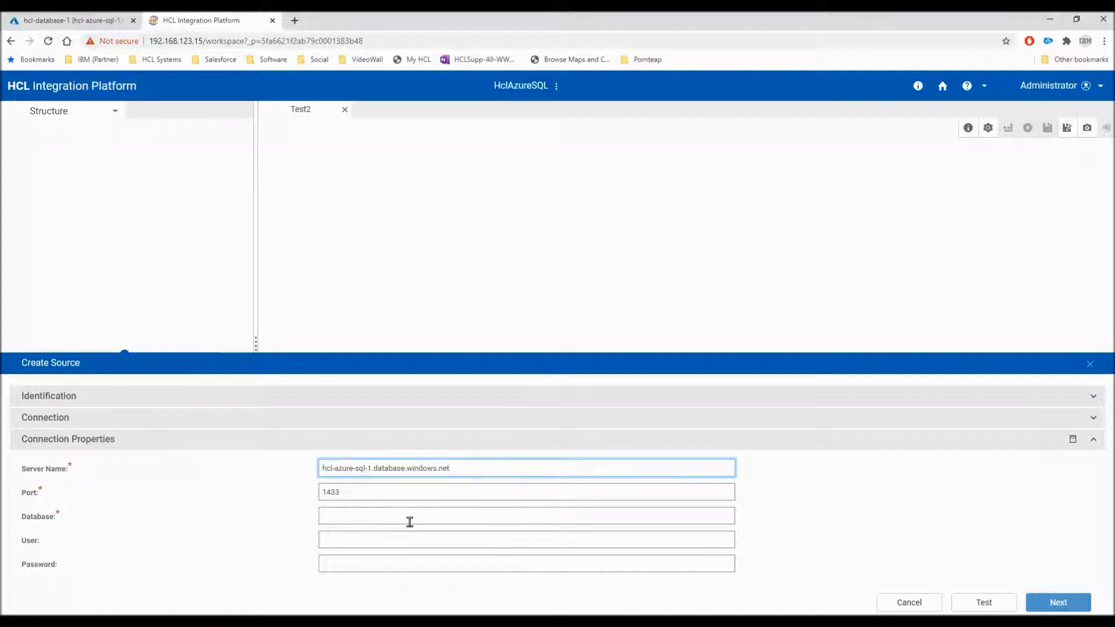
# Set database hcl-database-1, enter the database user and password, and test the connection successfully.
pyautogui.click(355, 516)
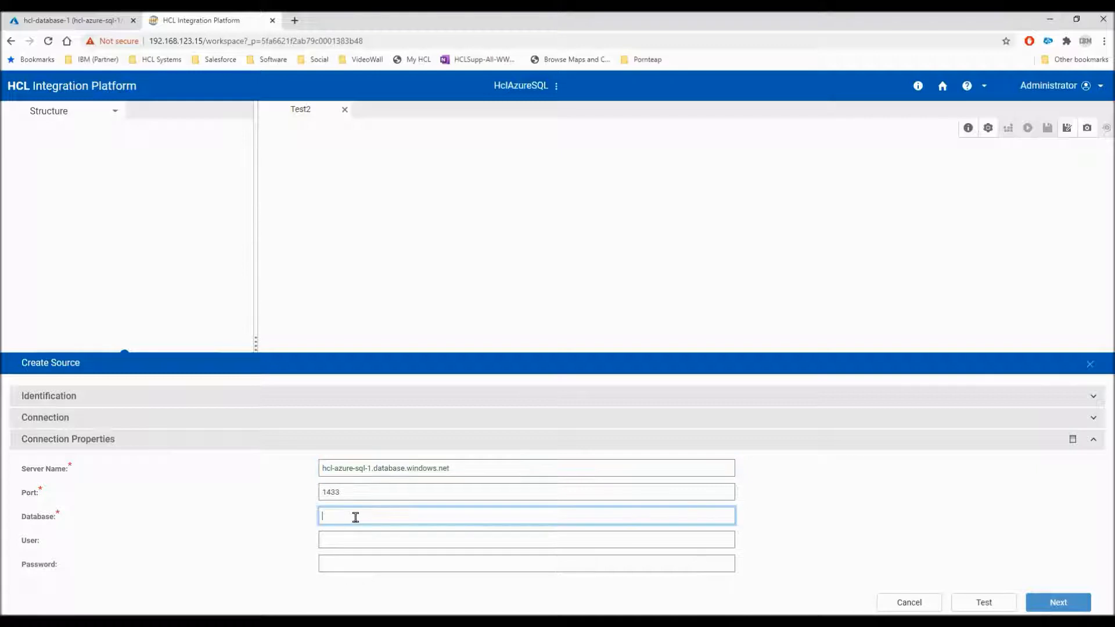
pyautogui.hotkey('ctrl', 'v')
pyautogui.press('Home')
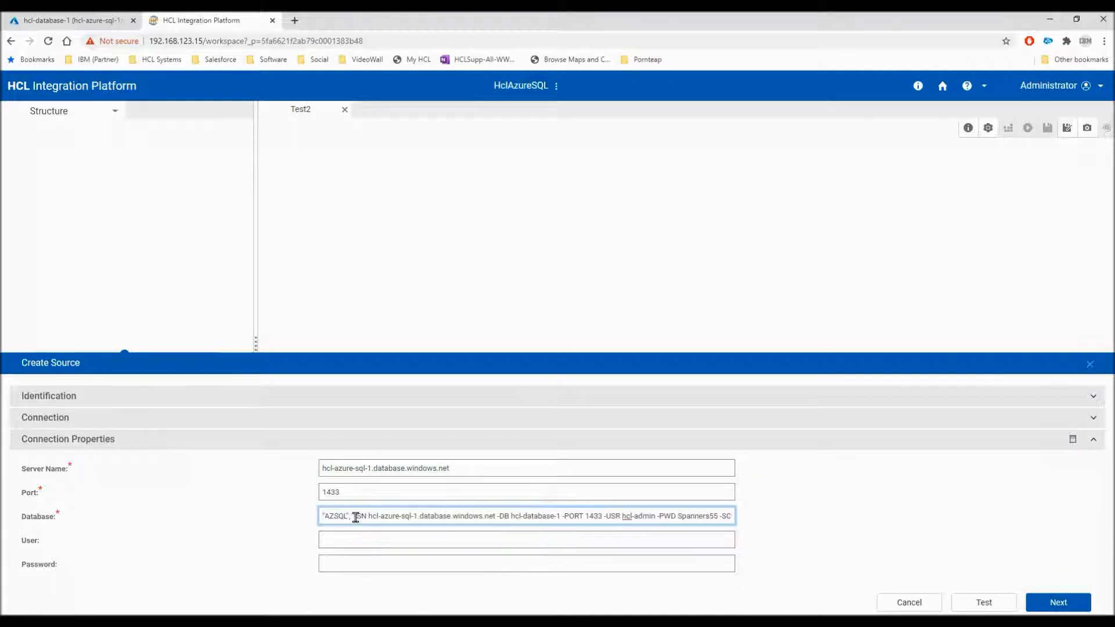
pyautogui.press('Delete')
pyautogui.press('Delete')
pyautogui.press('Delete')
pyautogui.press('Delete')
pyautogui.press('Delete')
pyautogui.press('Delete')
pyautogui.press('Delete')
pyautogui.press('Delete')
pyautogui.press('Delete')
pyautogui.press('Delete')
pyautogui.press('Delete')
pyautogui.press('Delete')
pyautogui.press('Delete')
pyautogui.press('Delete')
pyautogui.press('Delete')
pyautogui.press('Delete')
pyautogui.press('Delete')
pyautogui.press('Delete')
pyautogui.press('Delete')
pyautogui.press('Delete')
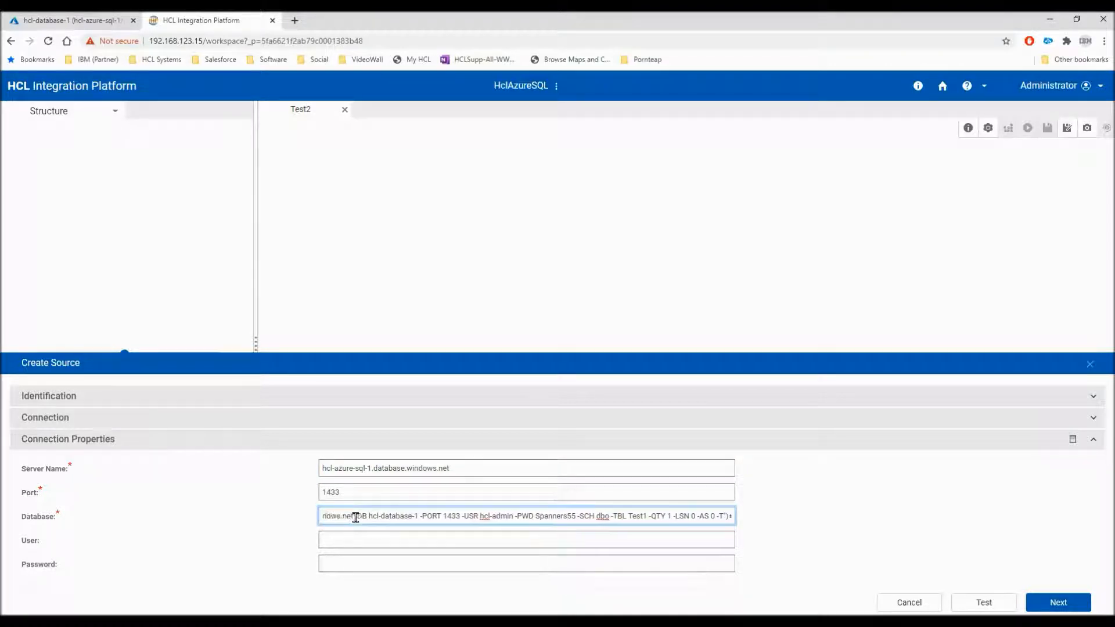
pyautogui.press('Delete')
pyautogui.press('Delete')
pyautogui.press('Delete')
pyautogui.press('Delete')
pyautogui.press('Delete')
pyautogui.press('Delete')
pyautogui.press('Delete')
pyautogui.press('Delete')
pyautogui.press('Delete')
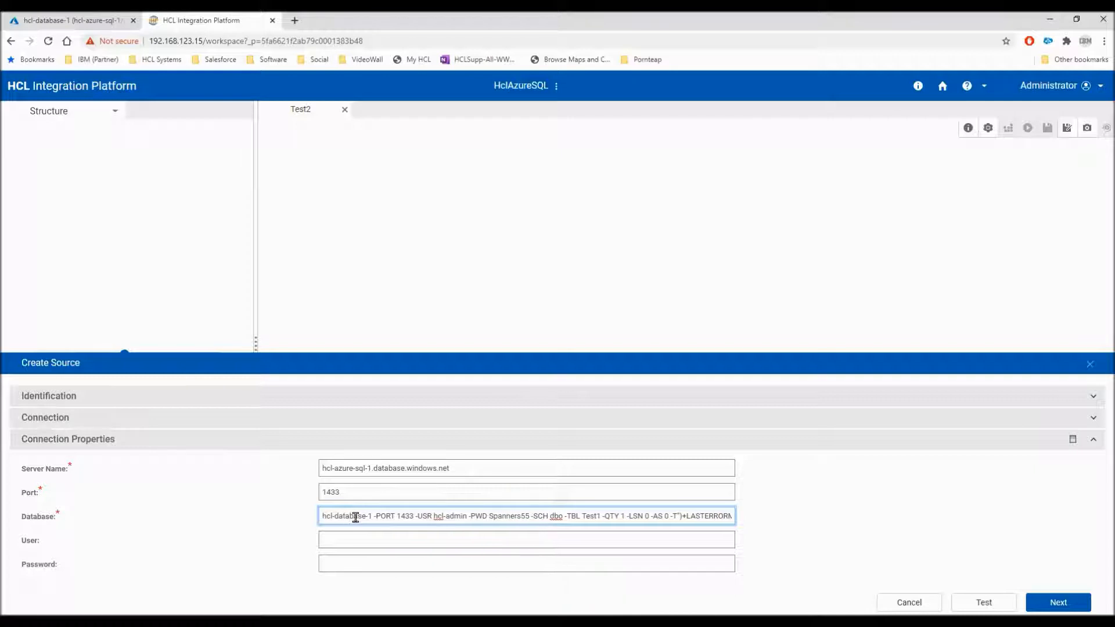
pyautogui.hotkey('shift', 'End')
pyautogui.press('Delete')
pyautogui.click(368, 537)
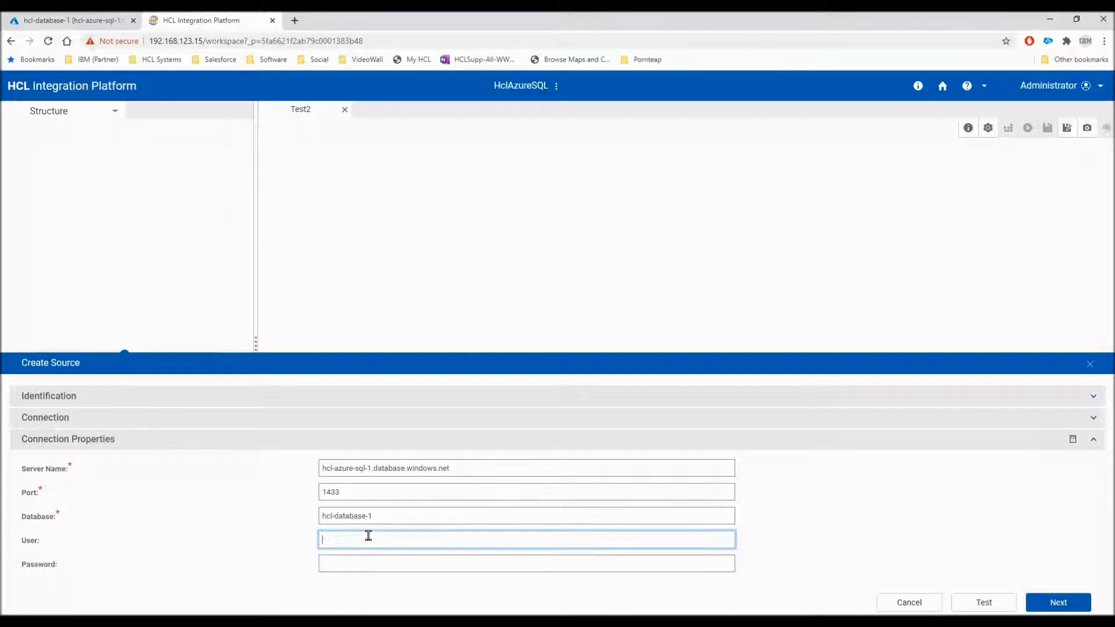
pyautogui.write('hcl-admin')
pyautogui.press('Tab')
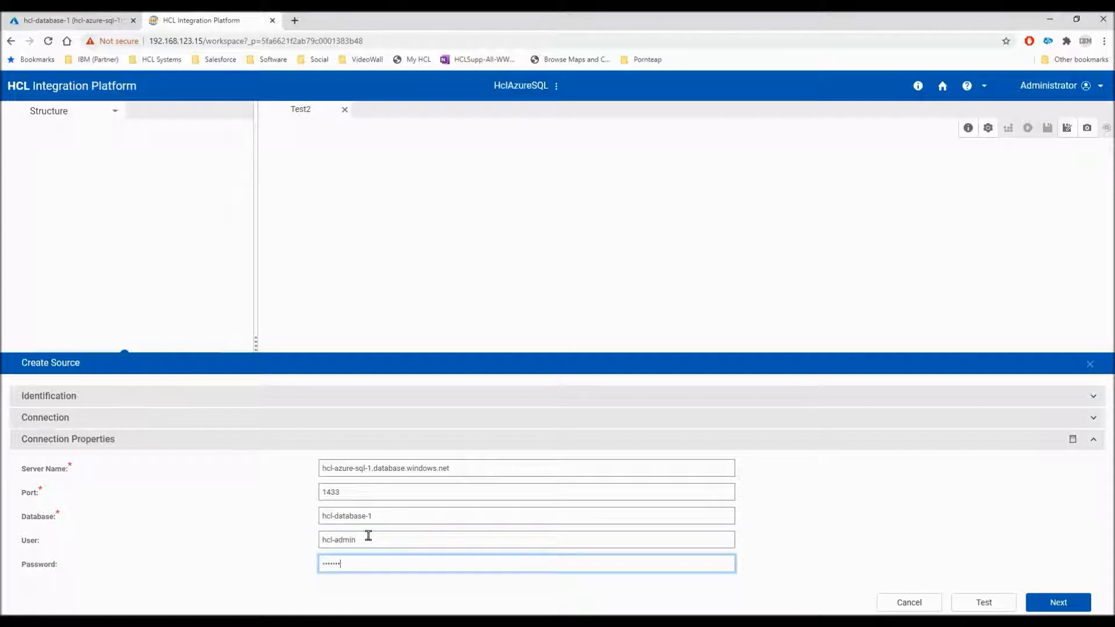
pyautogui.click(969, 607)
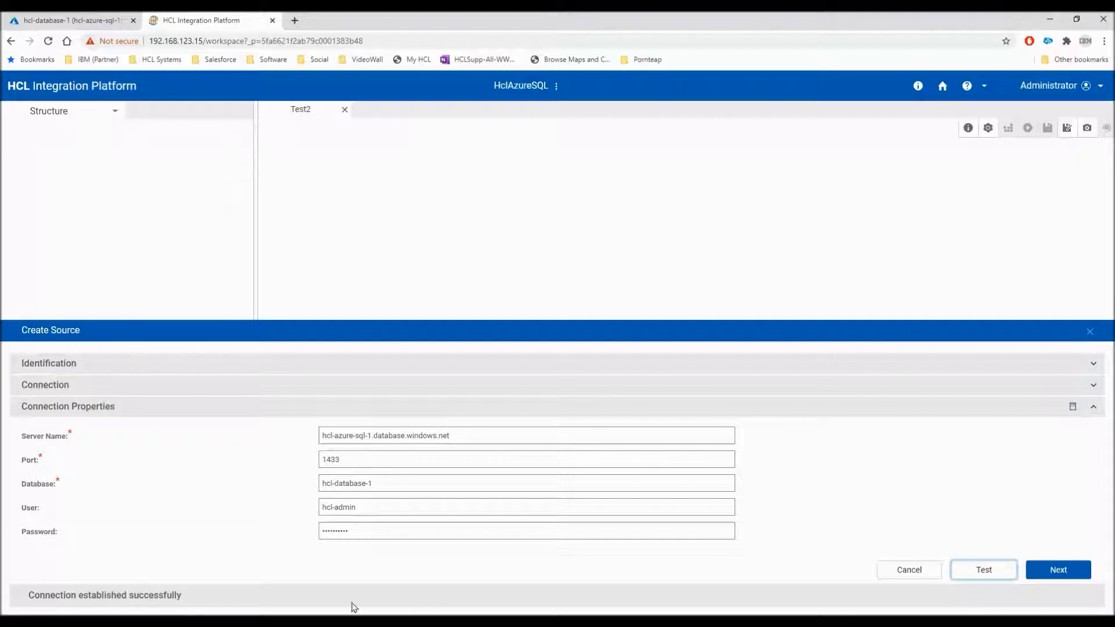
pyautogui.click(1049, 576)
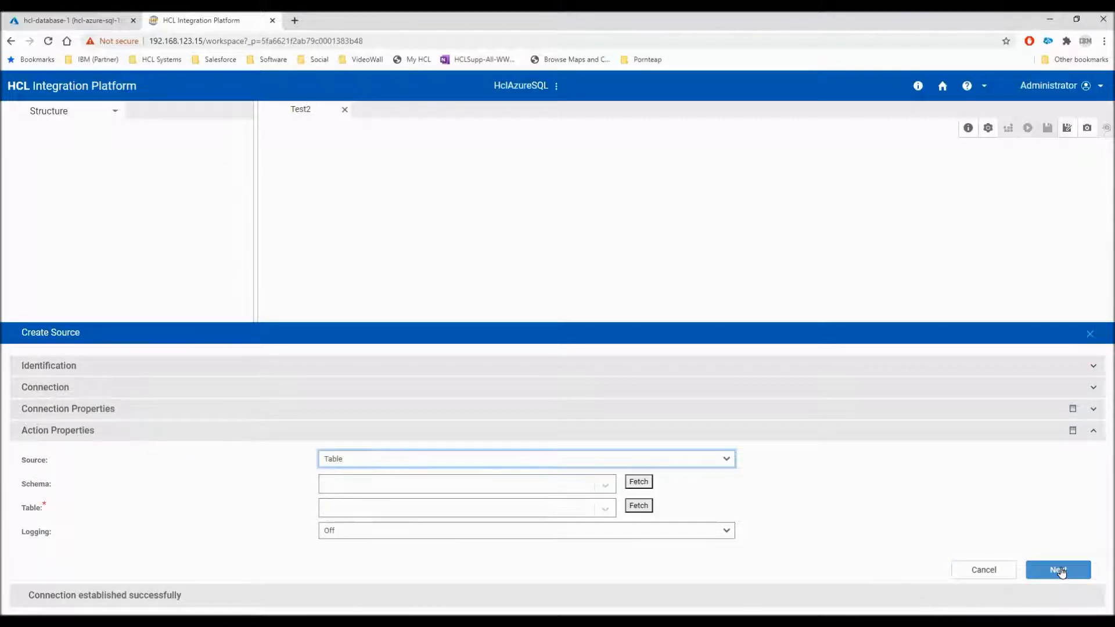
# Make In1 read from the query select * from Test1 instead of a table.
pyautogui.click(399, 463)
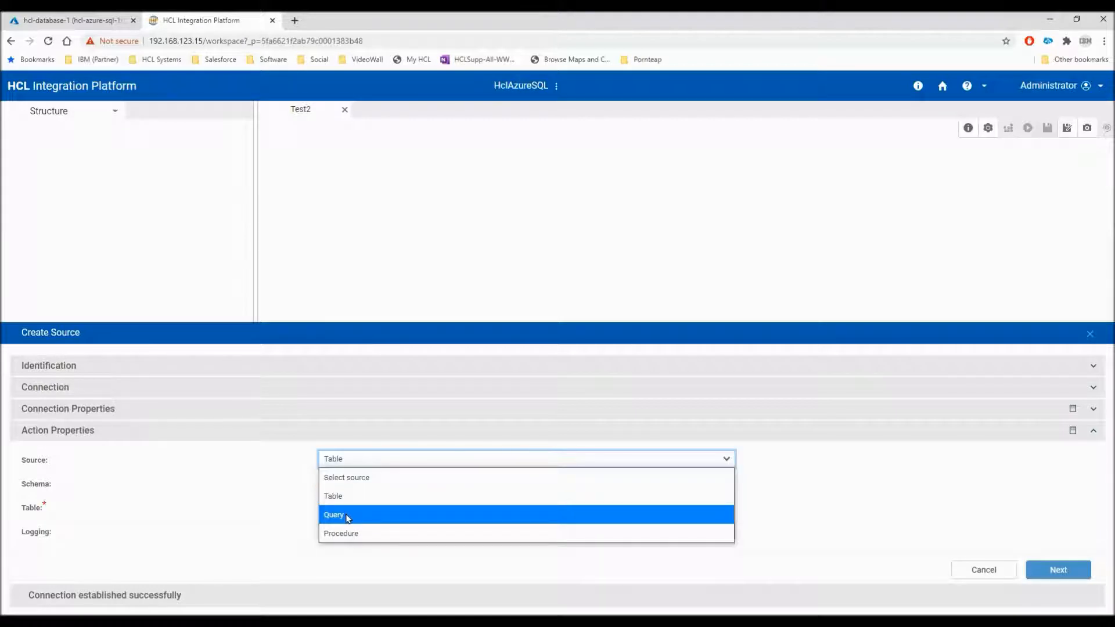
pyautogui.click(346, 514)
pyautogui.click(376, 462)
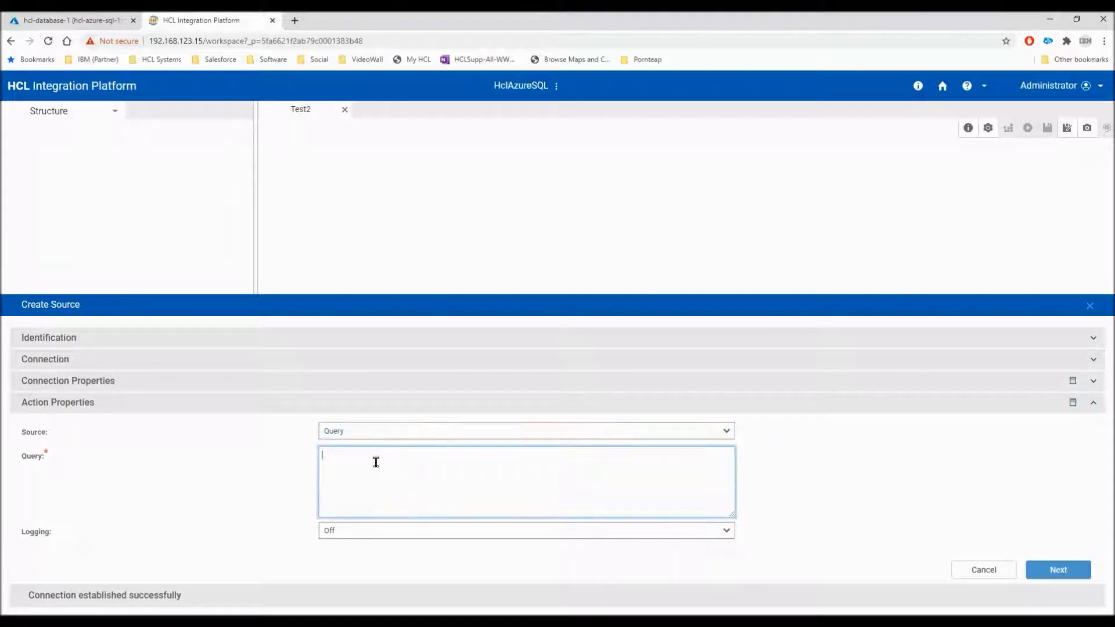
pyautogui.write('select * from Test1')
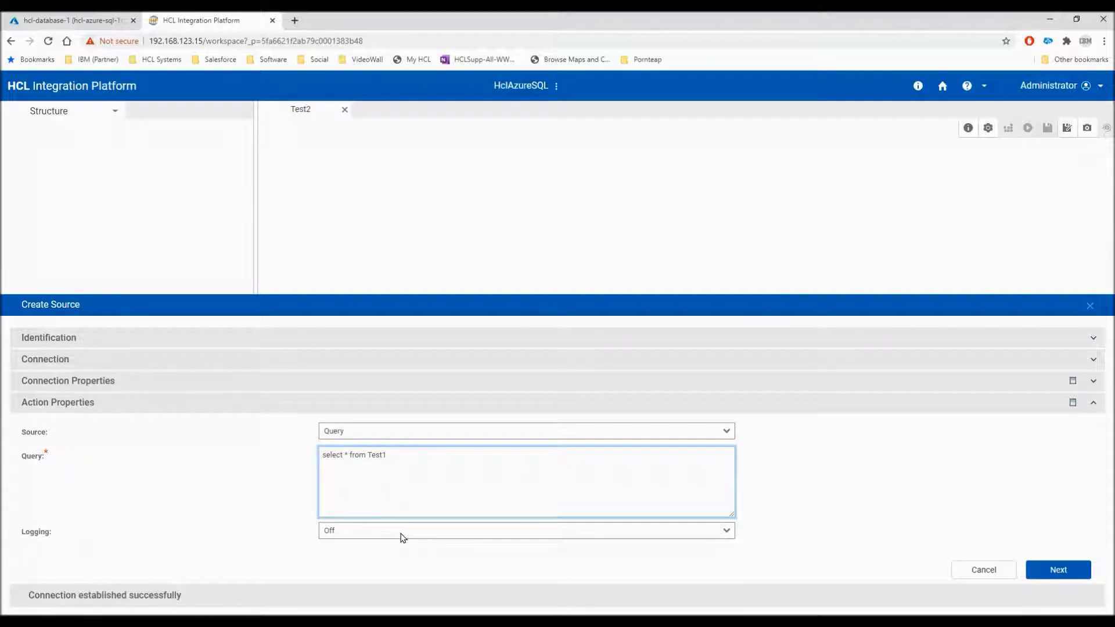
pyautogui.click(1048, 571)
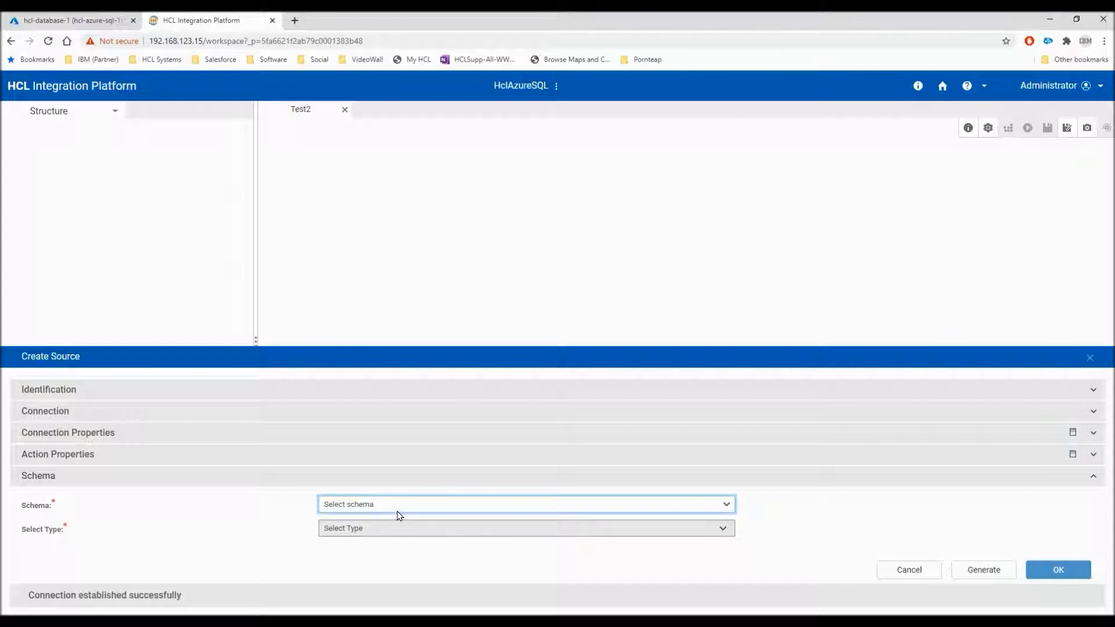
# Generate In1's schema from the query, keeping Test2_In1 with type RowSet.
pyautogui.click(980, 571)
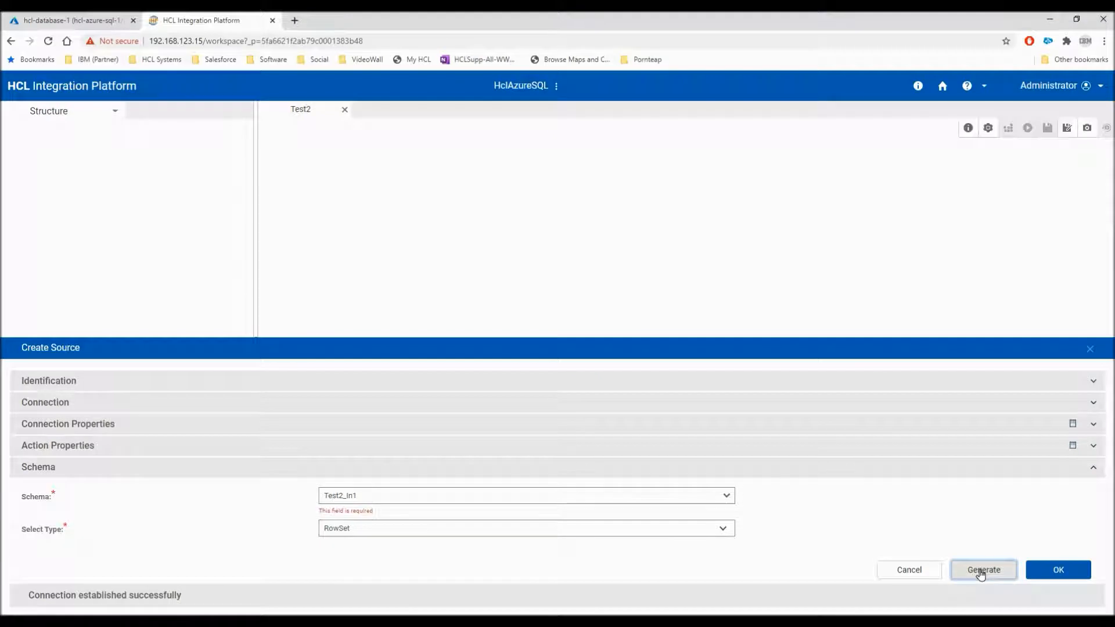
pyautogui.click(376, 502)
pyautogui.click(360, 533)
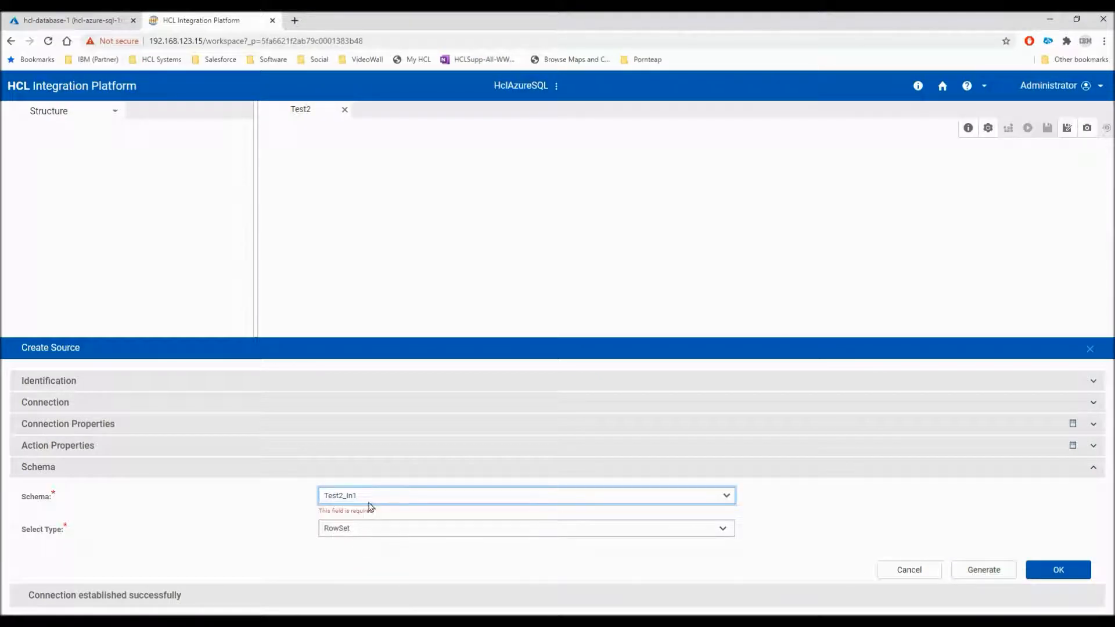
pyautogui.click(365, 530)
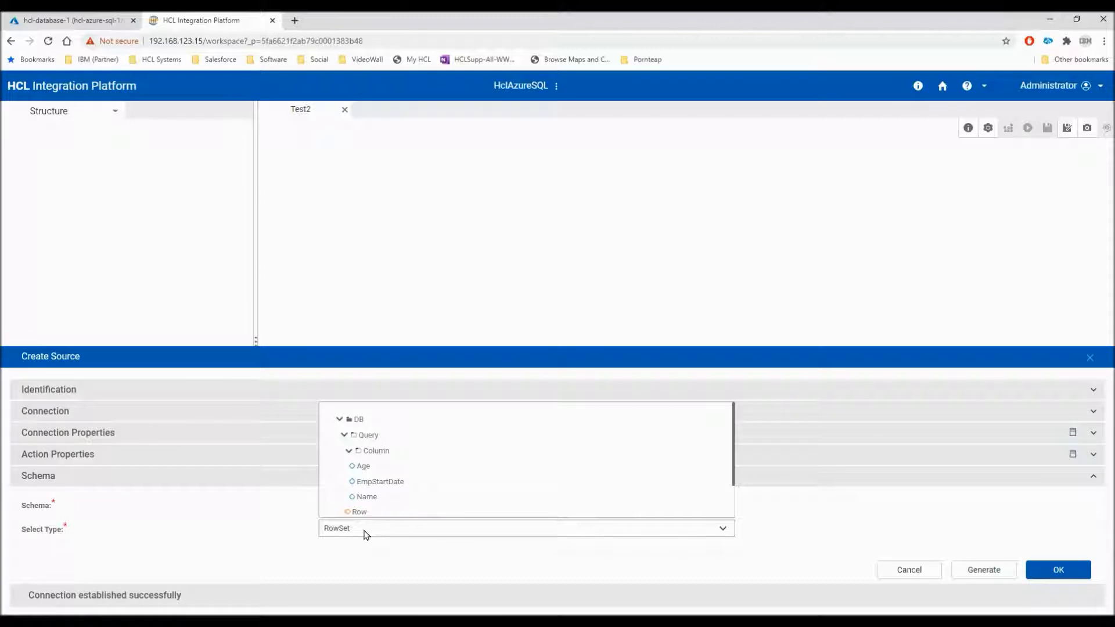
pyautogui.scroll(-3, 734, 464)
pyautogui.click(387, 488)
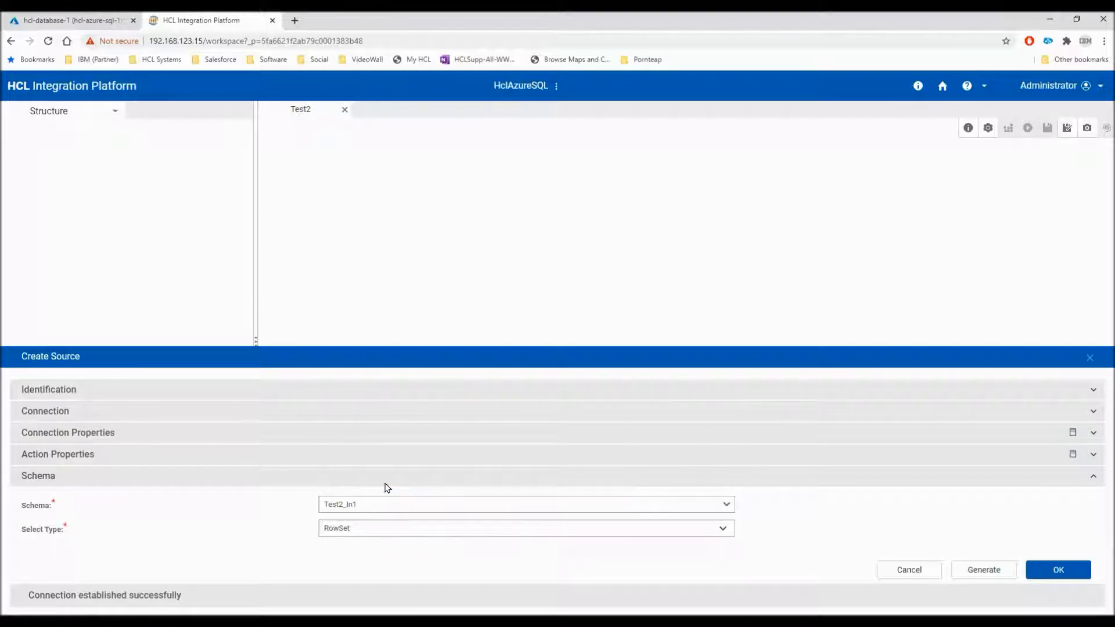
pyautogui.click(1045, 571)
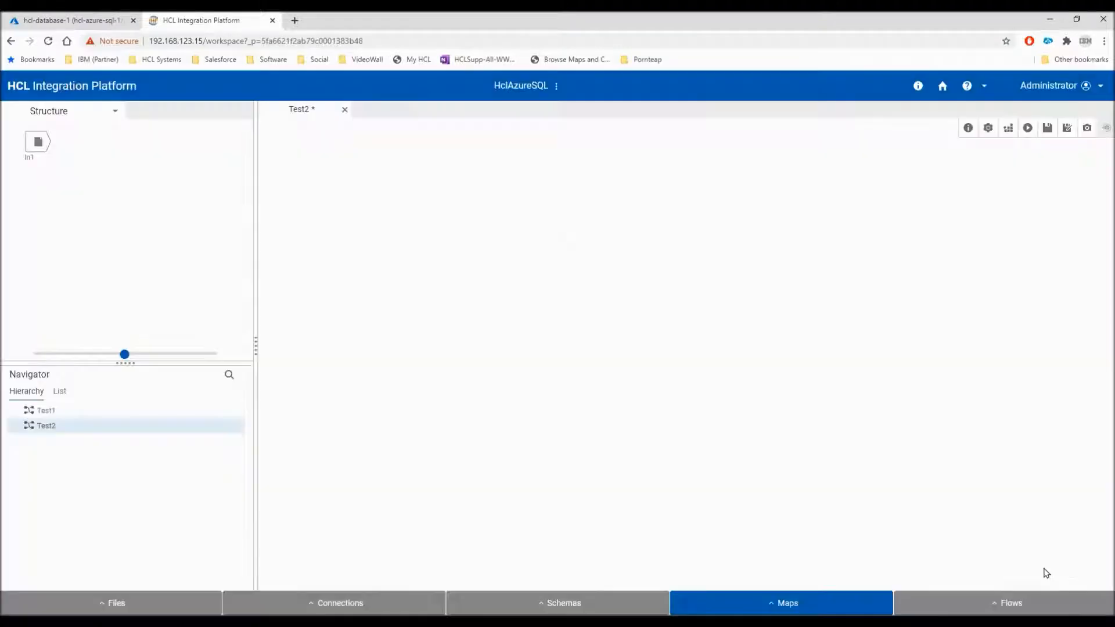
# Show the In1 source structure on the map and expand its Row columns.
pyautogui.click(39, 148)
pyautogui.click(62, 153)
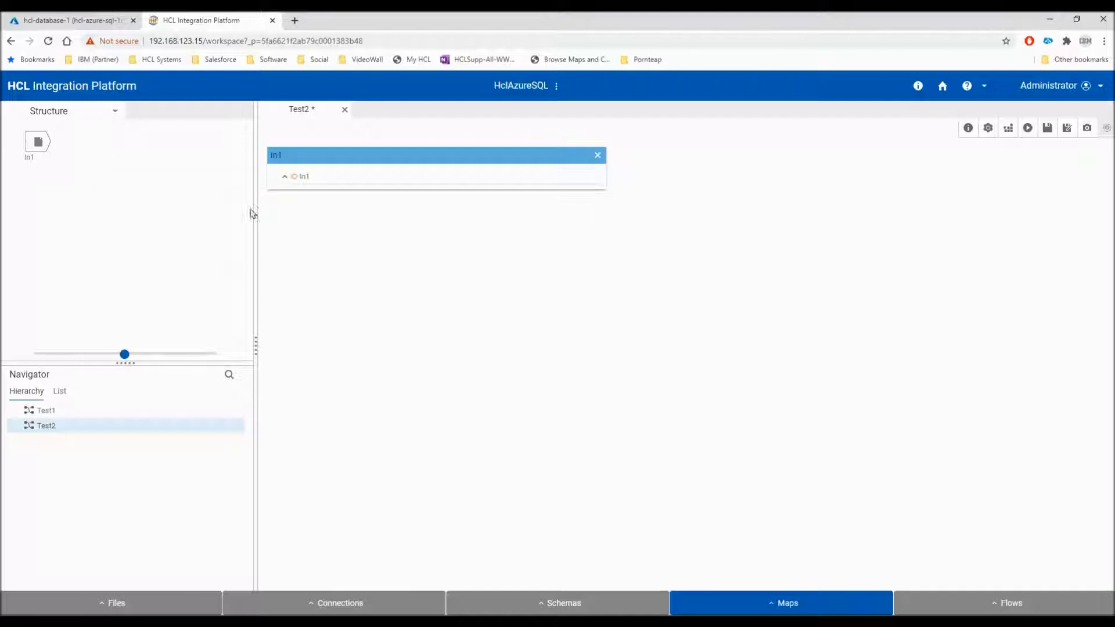
pyautogui.click(285, 176)
pyautogui.click(295, 194)
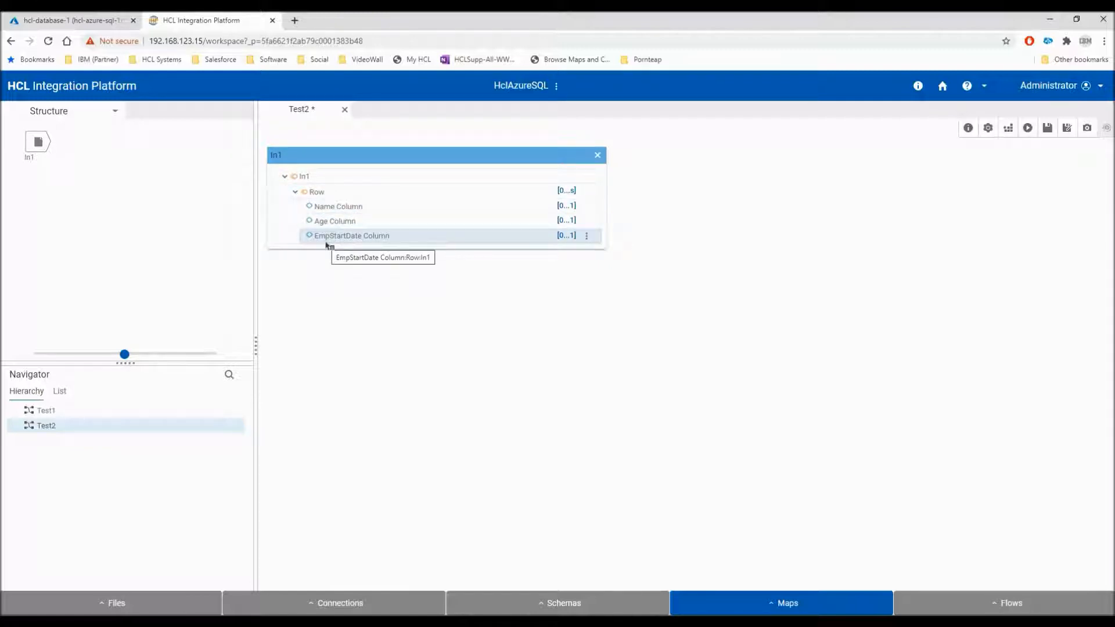
# Create target Out1 with a new File connection writing to Output.txt.
pyautogui.click(45, 114)
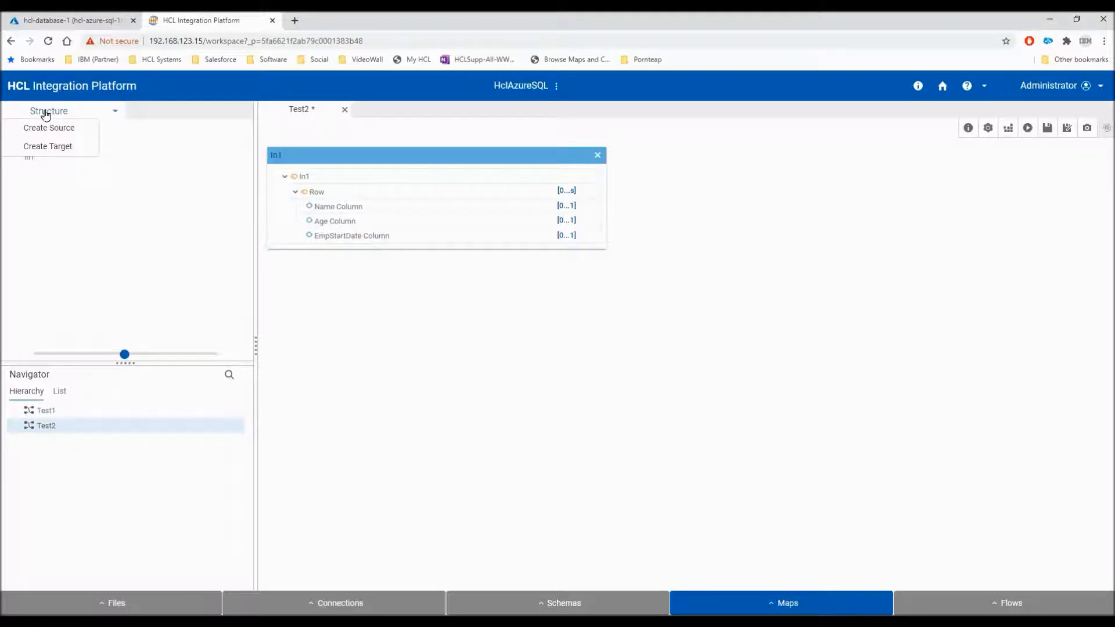
pyautogui.click(61, 146)
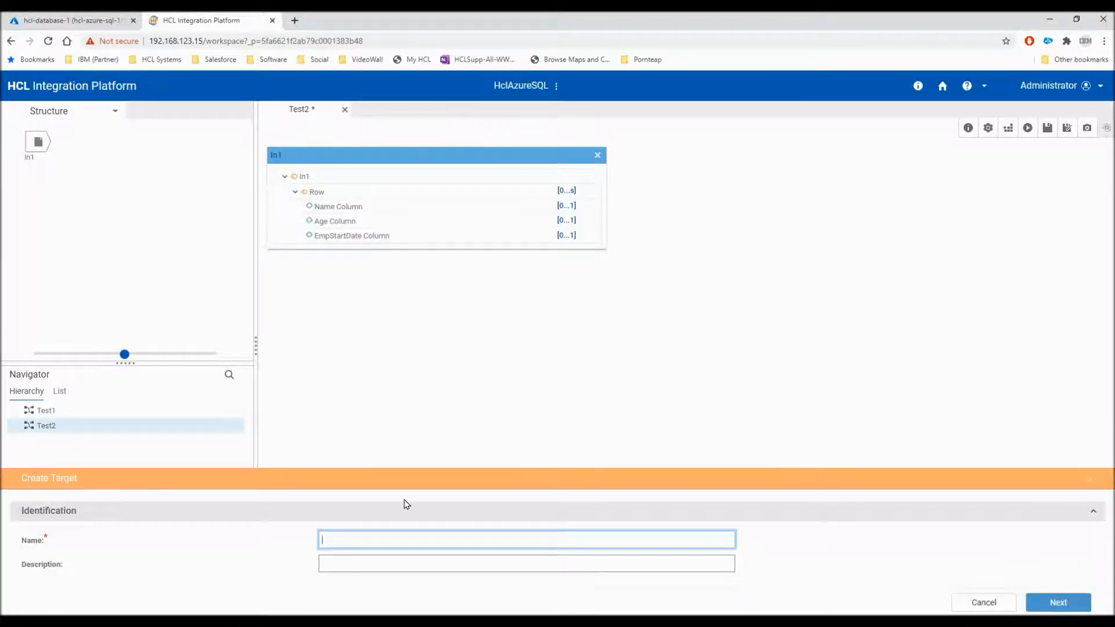
pyautogui.write('Out1')
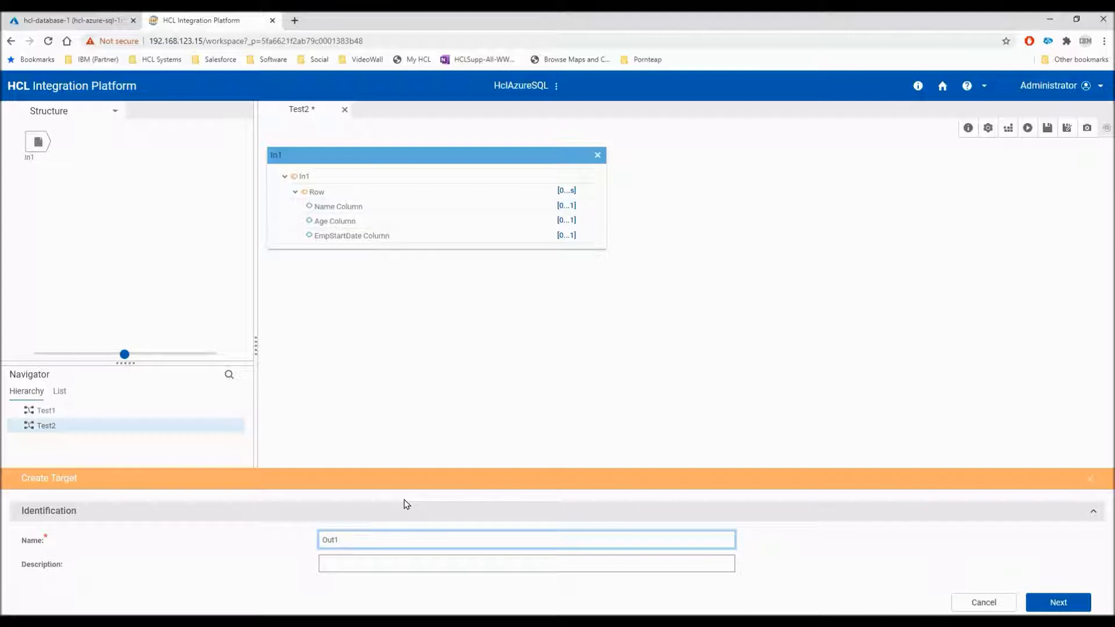
pyautogui.click(1049, 603)
pyautogui.click(329, 538)
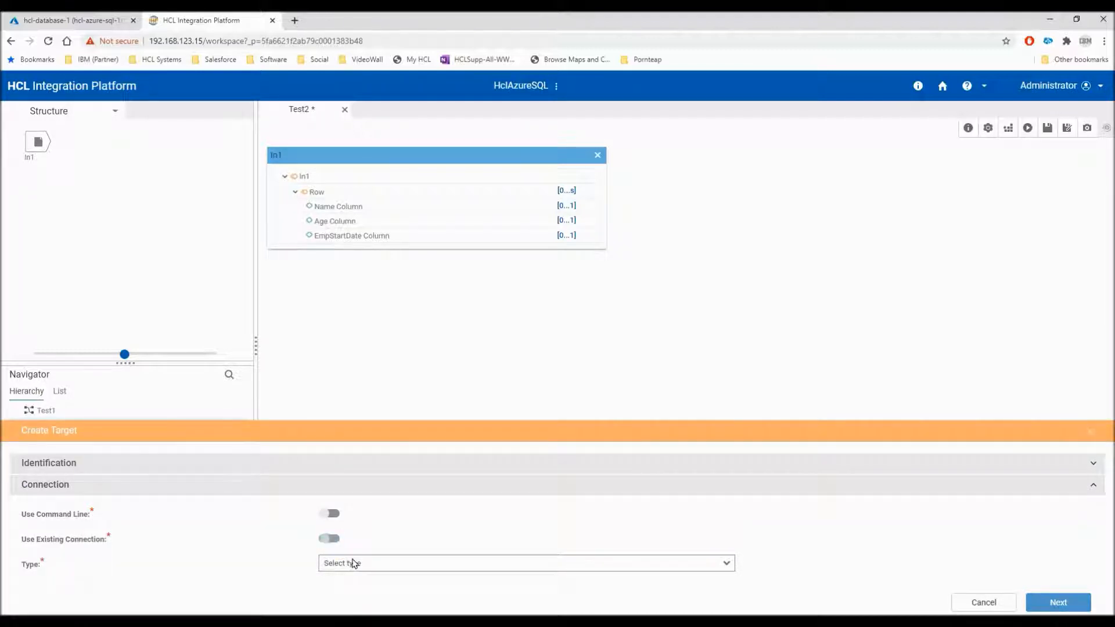
pyautogui.click(354, 563)
pyautogui.click(343, 527)
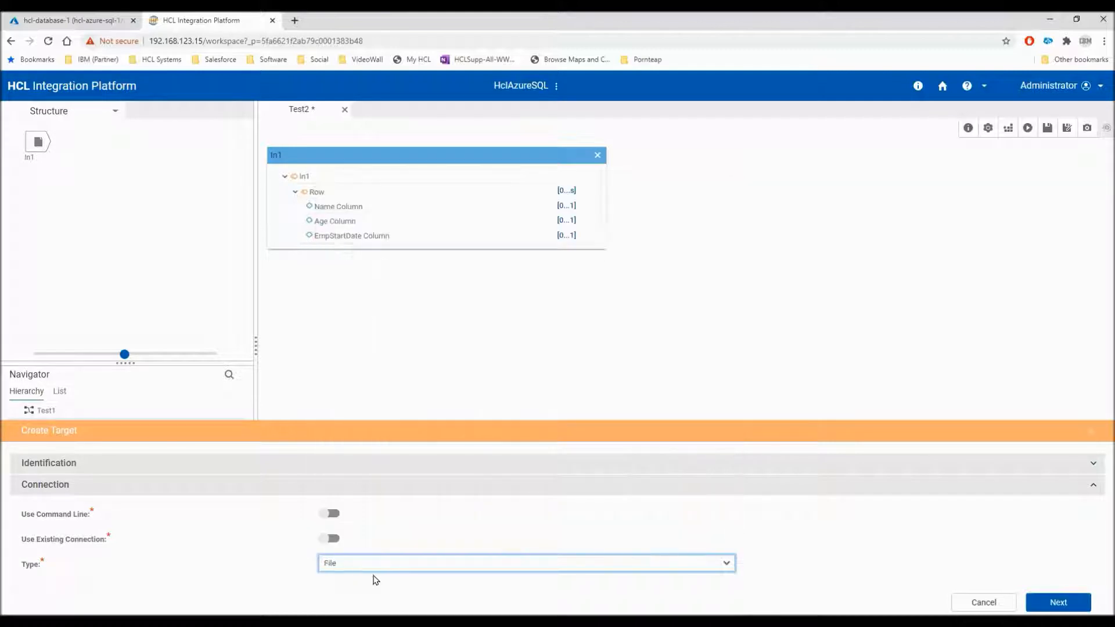
pyautogui.click(1077, 605)
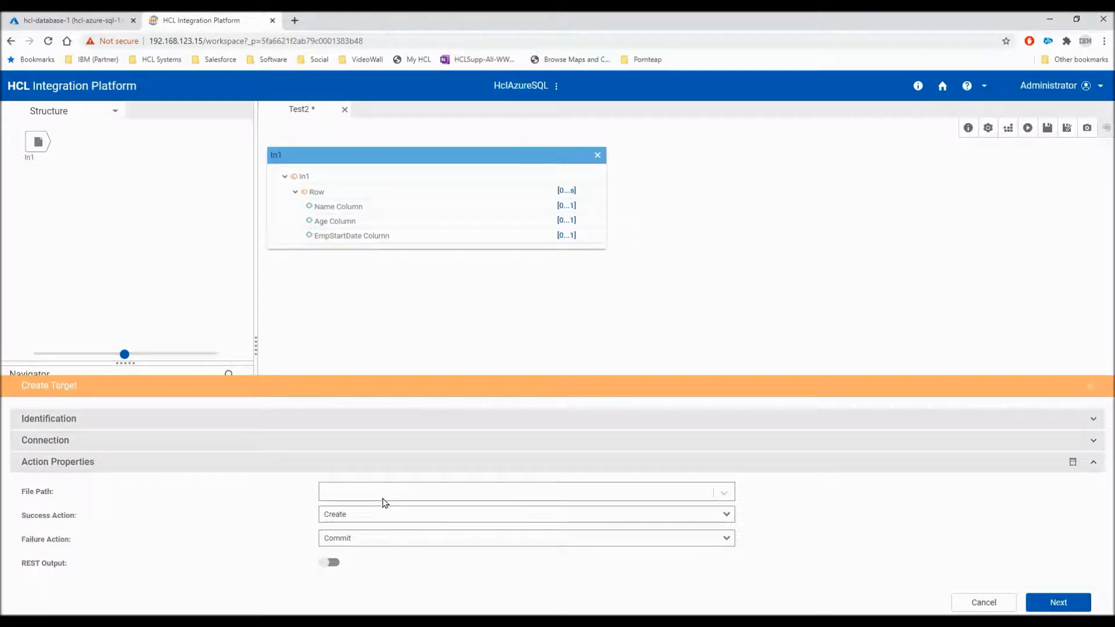
pyautogui.click(383, 495)
pyautogui.write('Output.txt')
pyautogui.press('Return')
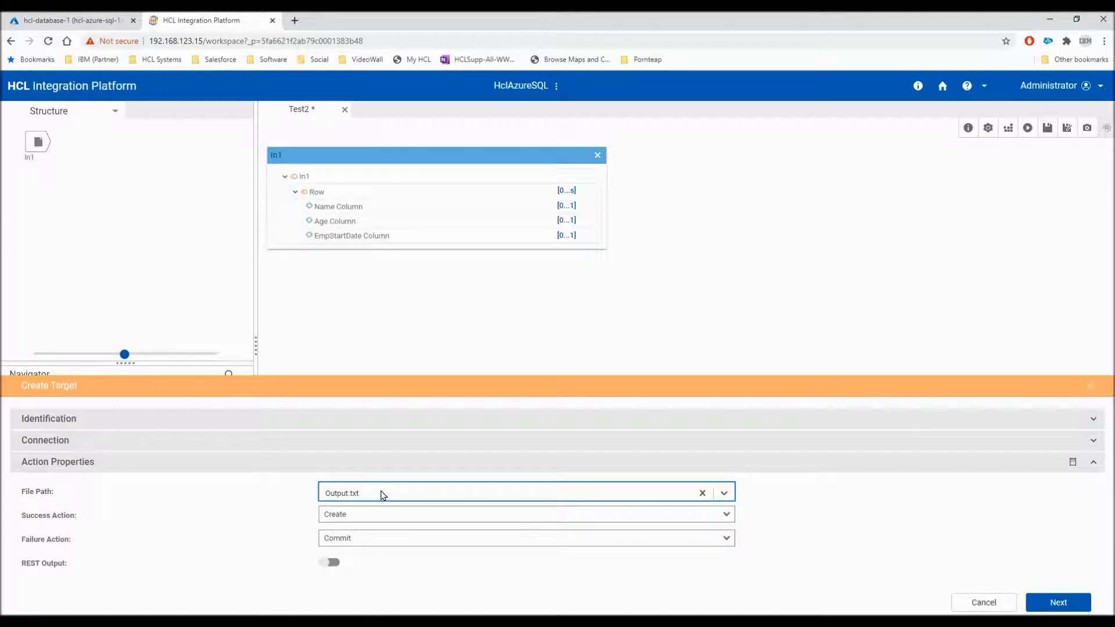
# Give Out1 the Test2_In1 schema with Query RowSet type and confirm the target.
pyautogui.click(1056, 605)
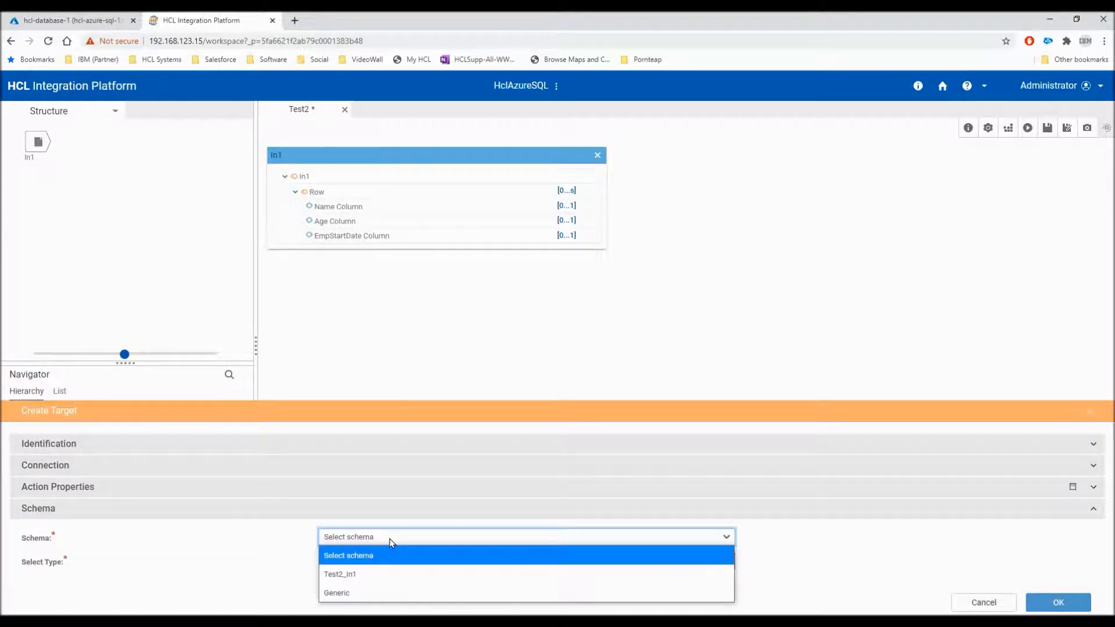
pyautogui.click(372, 574)
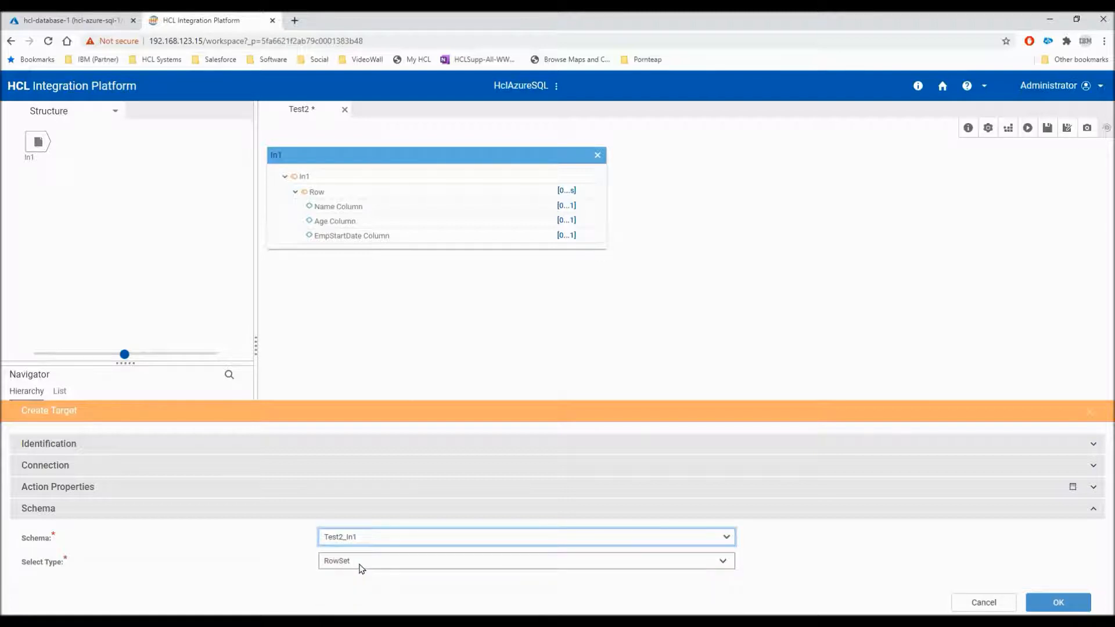
pyautogui.click(361, 567)
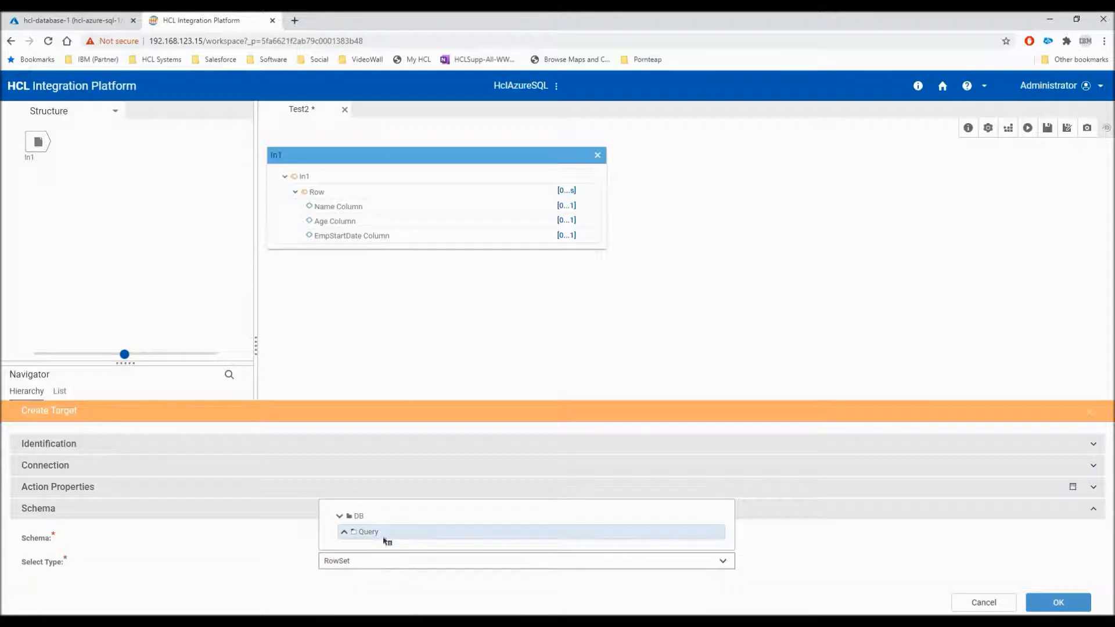
pyautogui.click(349, 533)
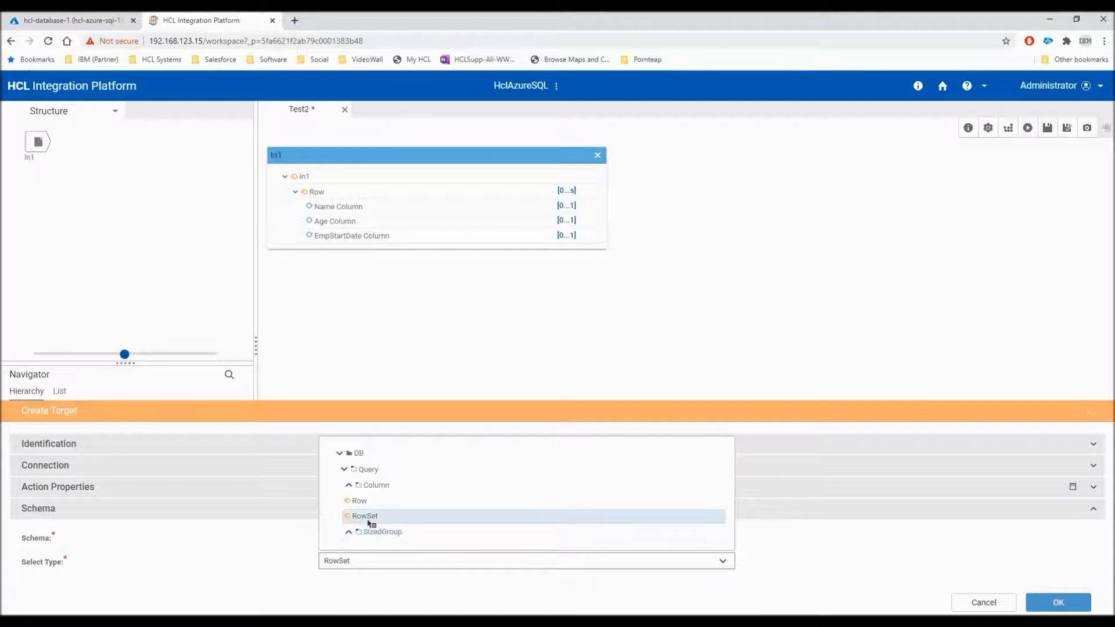
pyautogui.click(369, 519)
pyautogui.click(1060, 604)
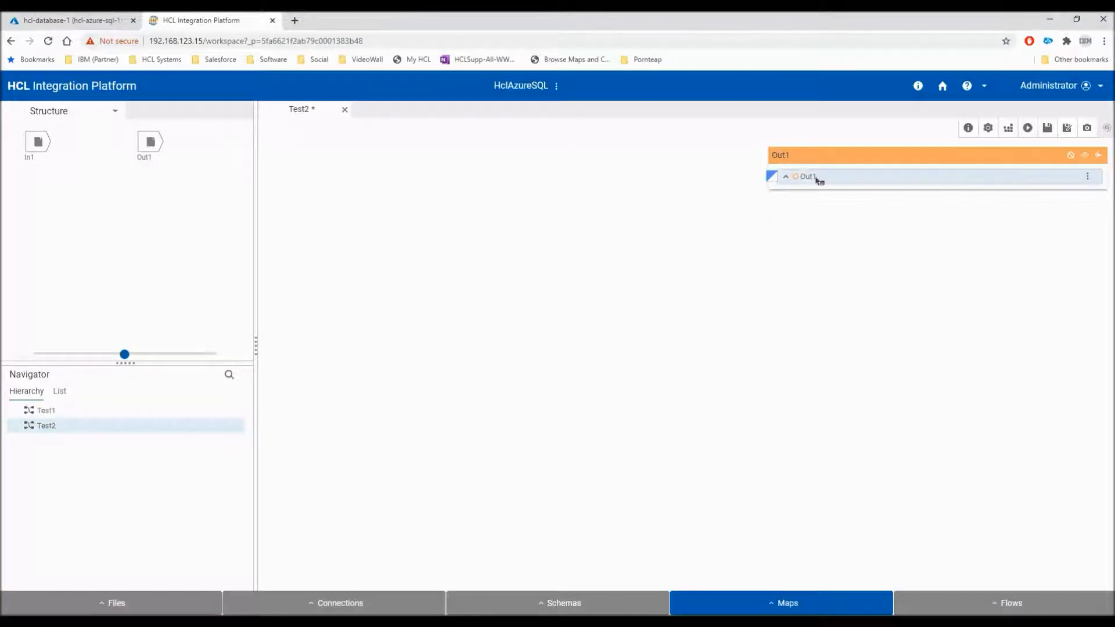
# Expand Out1, add the In1 card, and map In1's Row onto Out1's Row.
pyautogui.click(787, 178)
pyautogui.click(796, 192)
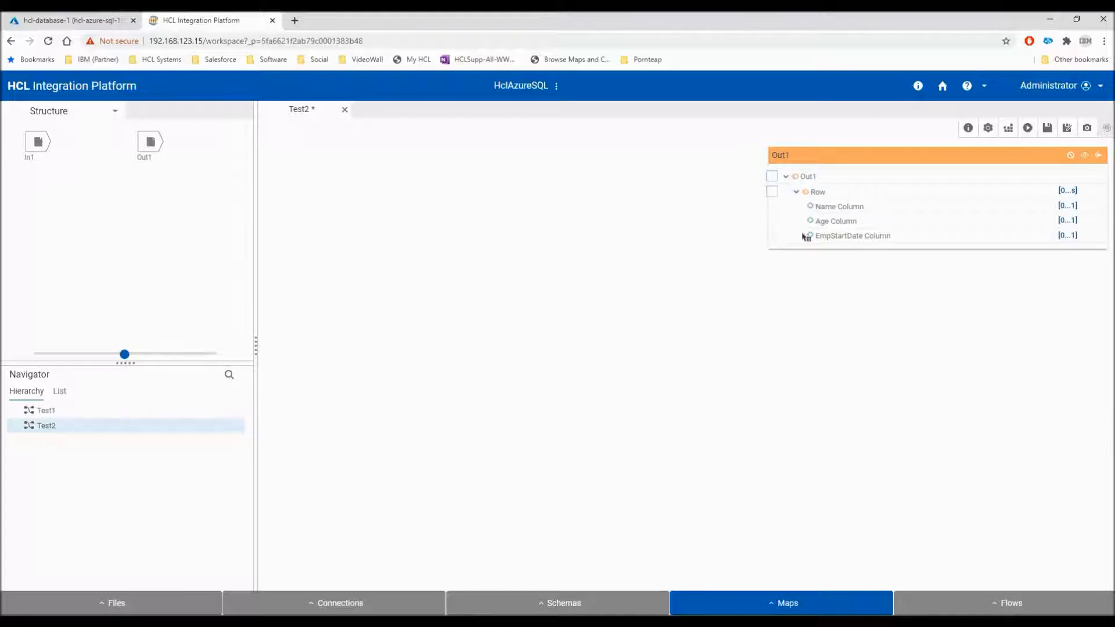
pyautogui.rightClick(39, 143)
pyautogui.click(71, 156)
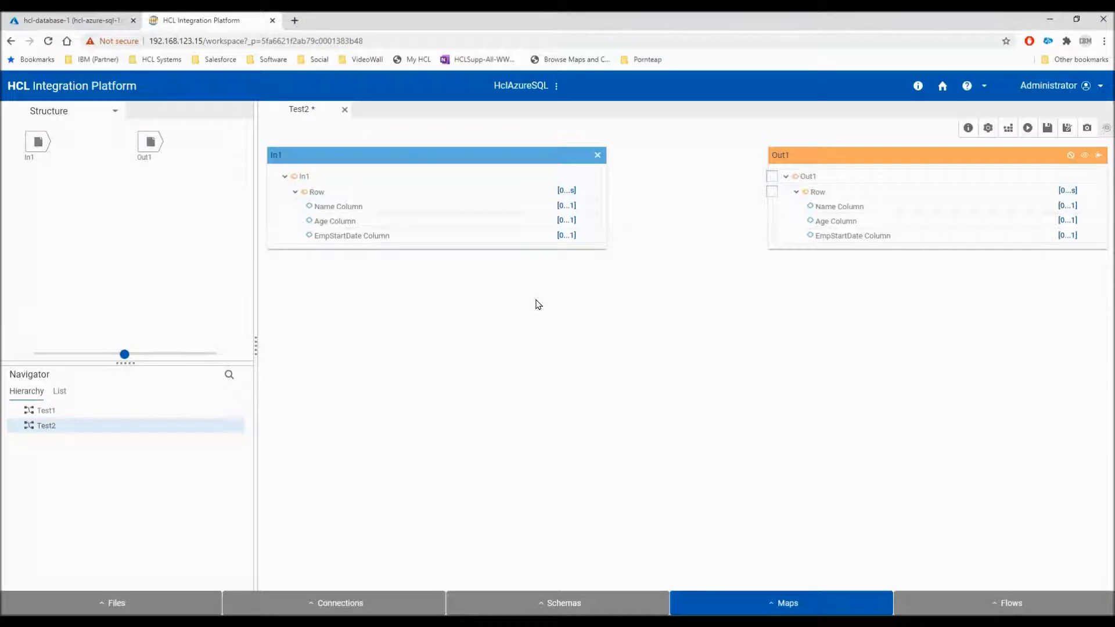
pyautogui.moveTo(321, 197); pyautogui.dragTo(817, 193)
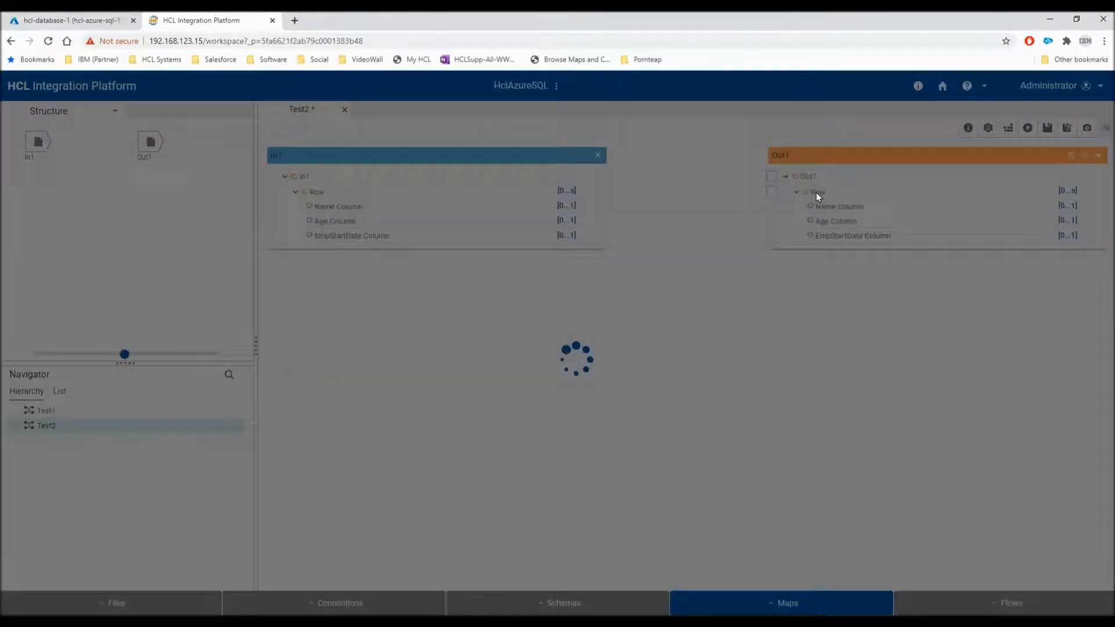
# Change the Row rule to =F_EachRow(Row:In1) and accept creating the F_EachRow map.
pyautogui.click(769, 191)
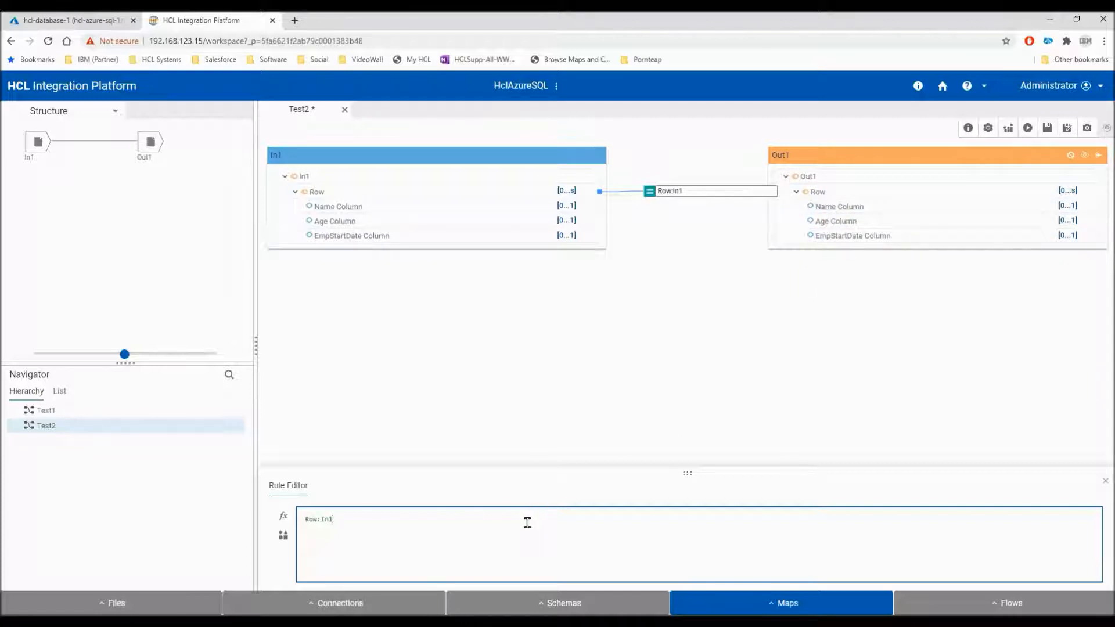
pyautogui.write('=F_EachRow')
pyautogui.press('Return')
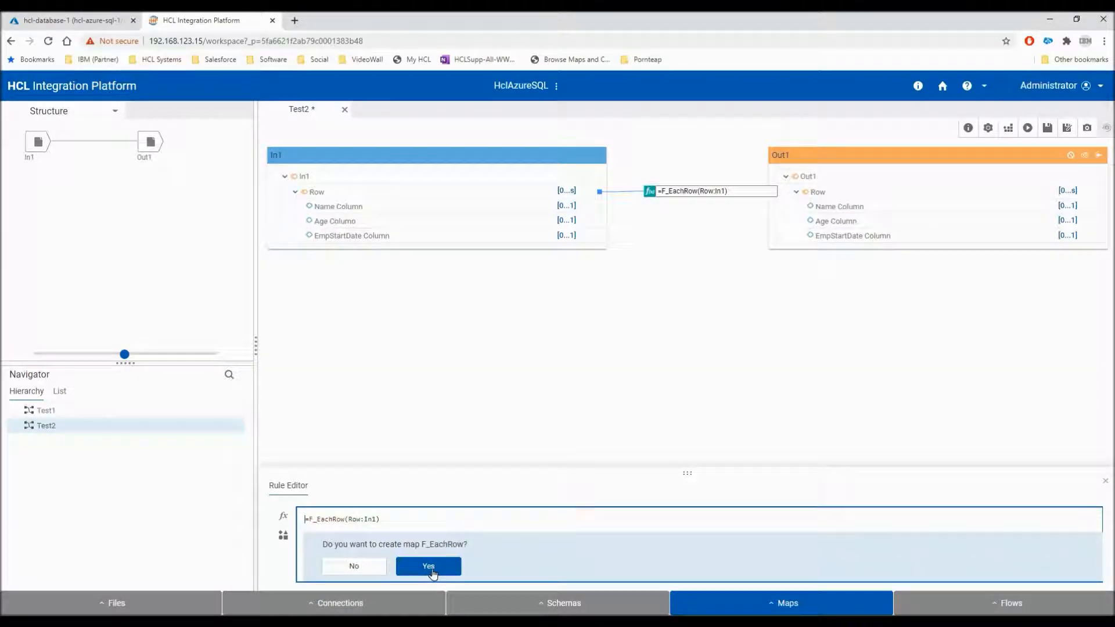
pyautogui.click(430, 567)
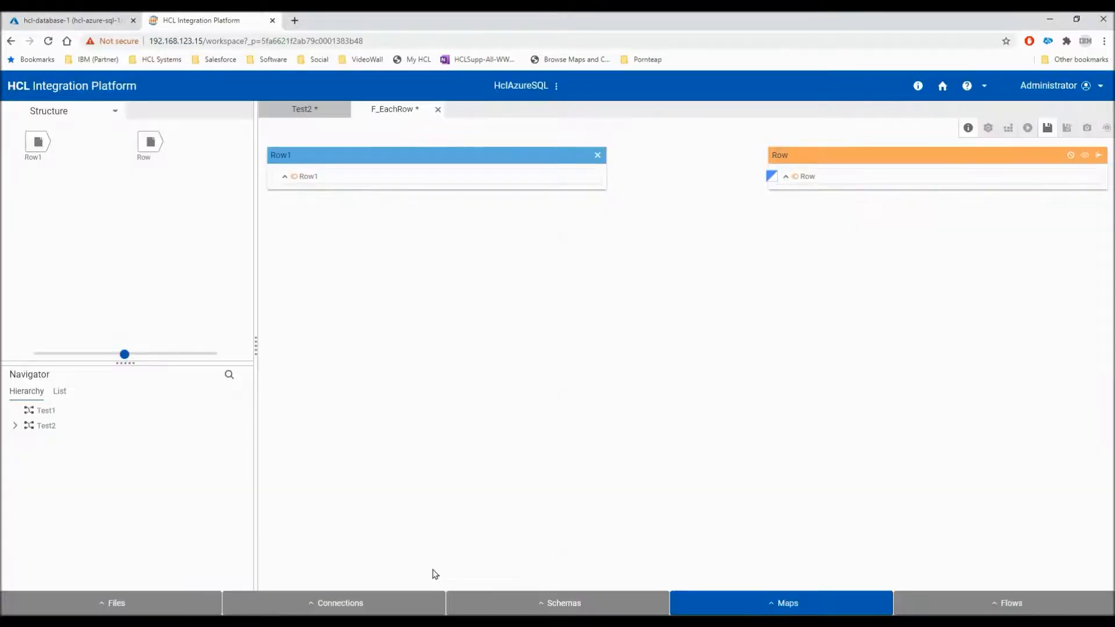
# Map Name, Age and EmpStartDate from Row1 to Row in F_EachRow, then save and close it.
pyautogui.click(285, 177)
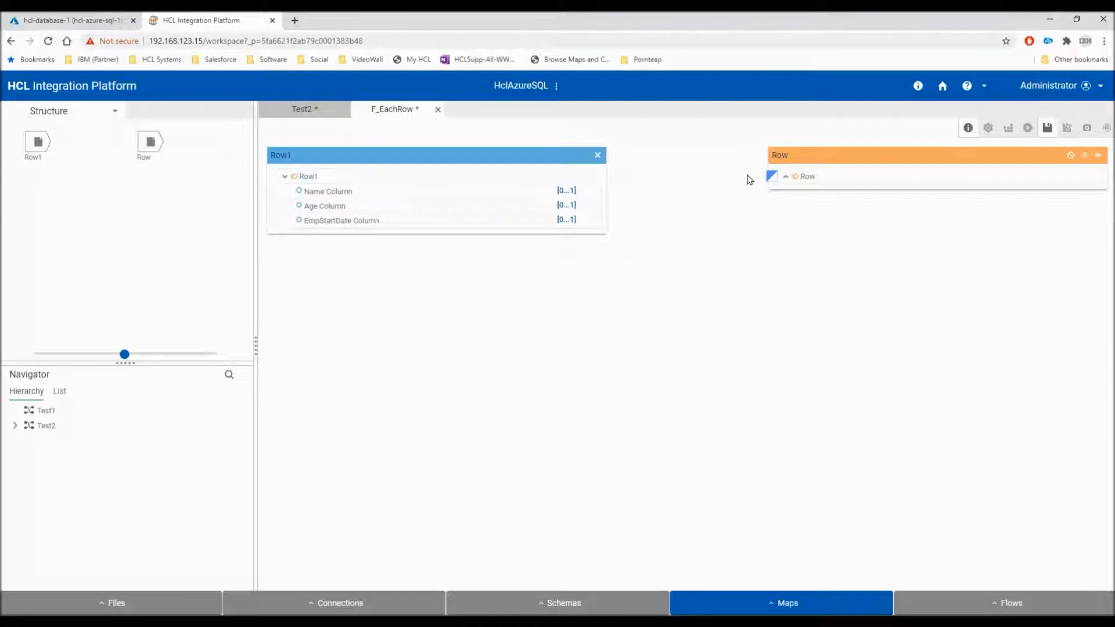
pyautogui.click(788, 179)
pyautogui.moveTo(324, 194); pyautogui.dragTo(823, 194)
pyautogui.moveTo(323, 206); pyautogui.dragTo(827, 206)
pyautogui.moveTo(371, 226); pyautogui.dragTo(841, 223)
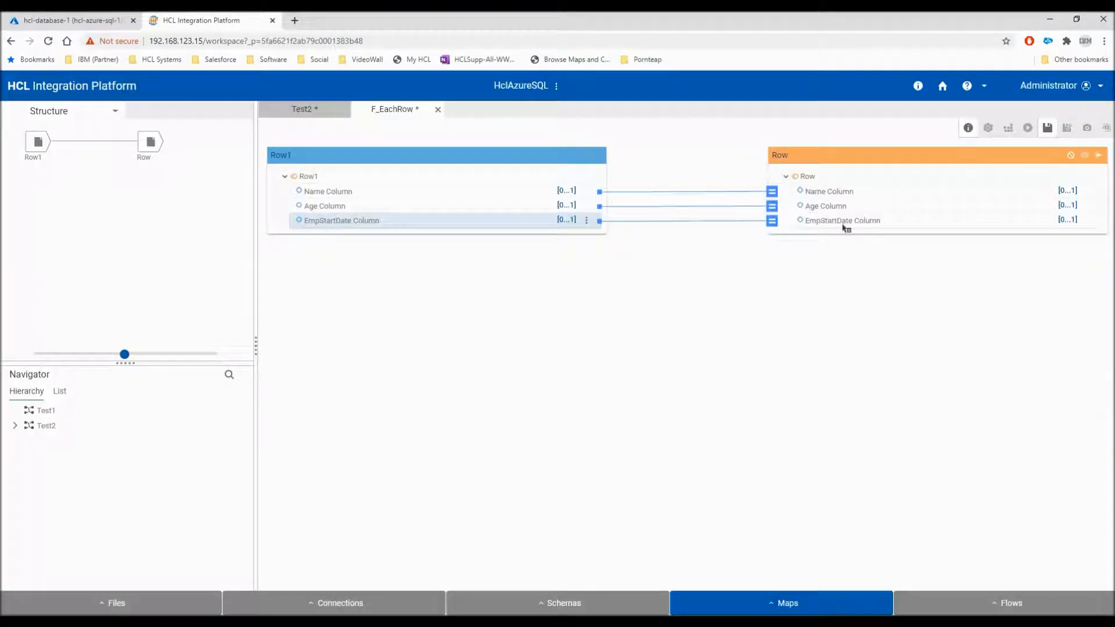
pyautogui.click(772, 191)
pyautogui.click(772, 205)
pyautogui.click(772, 220)
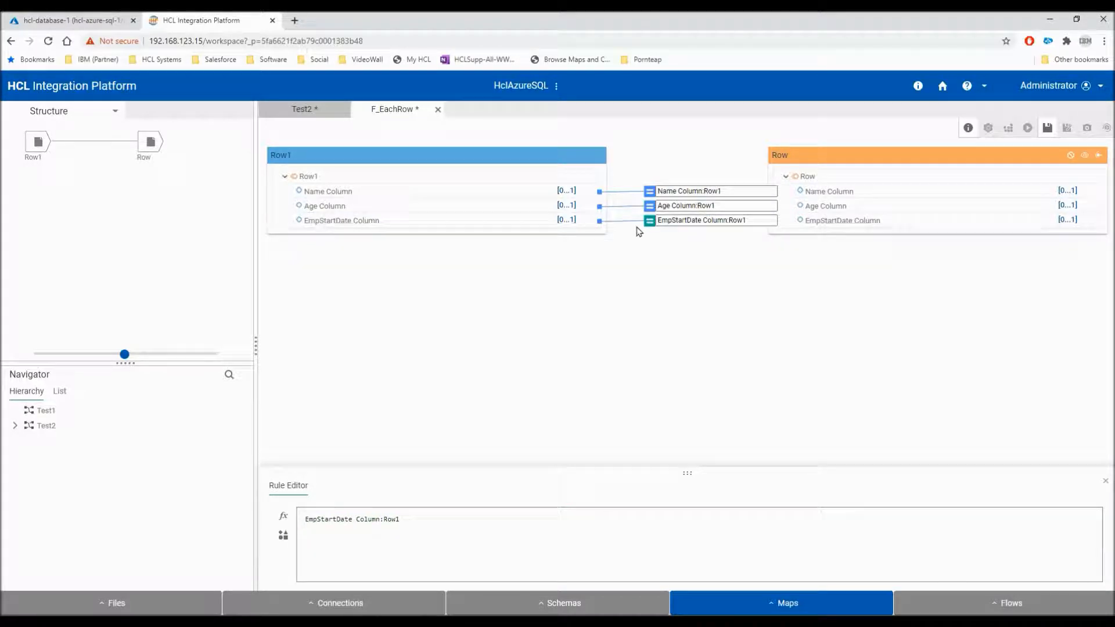
pyautogui.click(1047, 127)
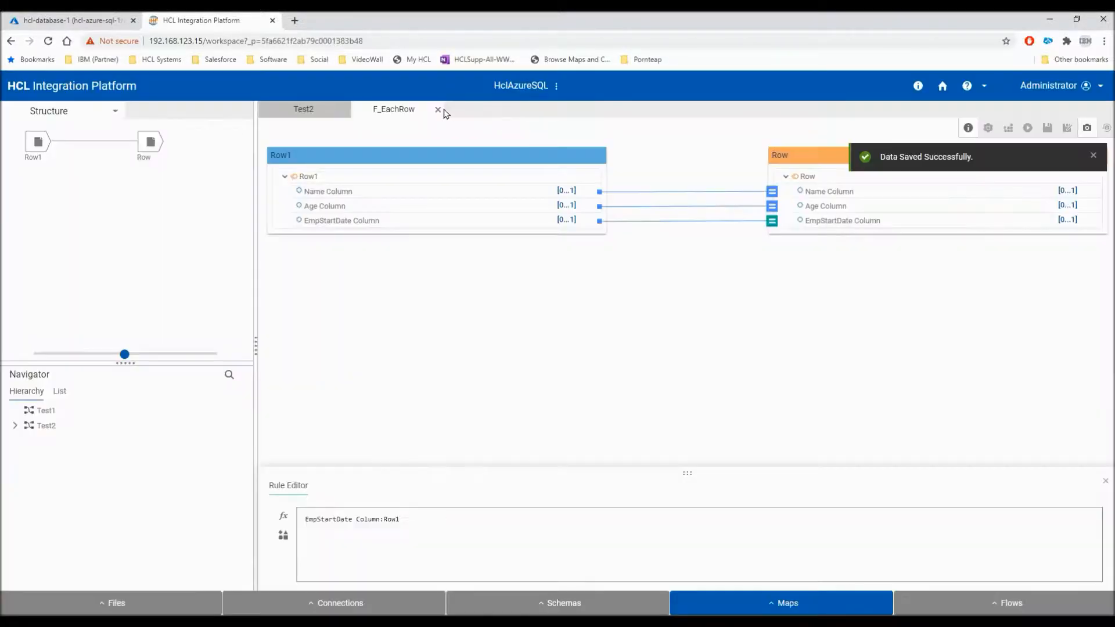
pyautogui.click(438, 110)
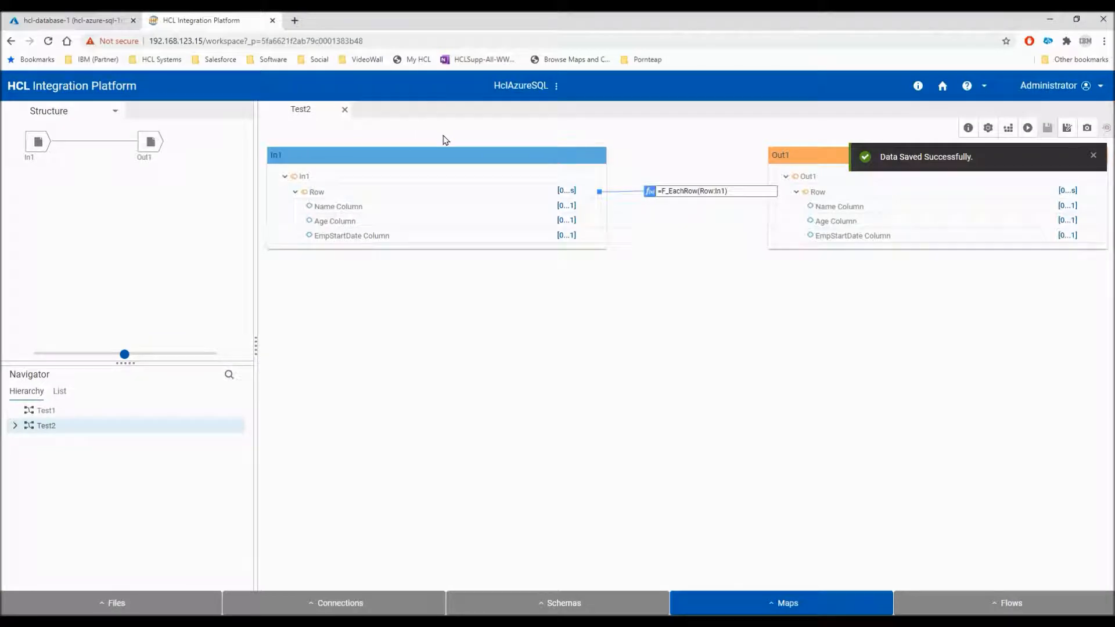
# Build and run Test2, then preview Out1's two pipe-delimited output rows.
pyautogui.click(1011, 130)
pyautogui.click(1027, 129)
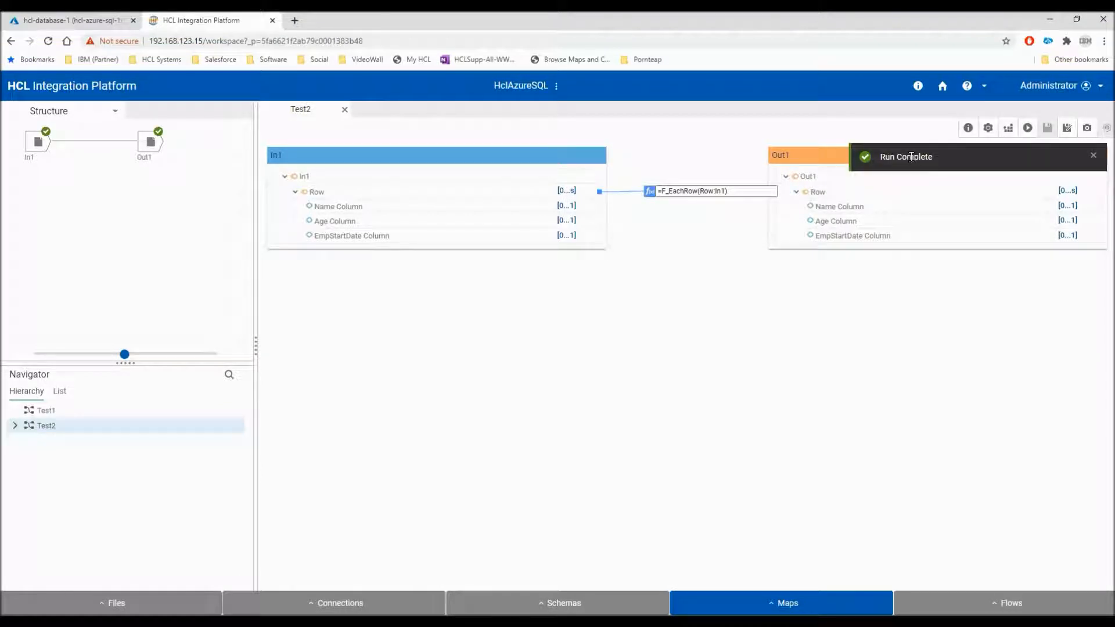
pyautogui.click(152, 142)
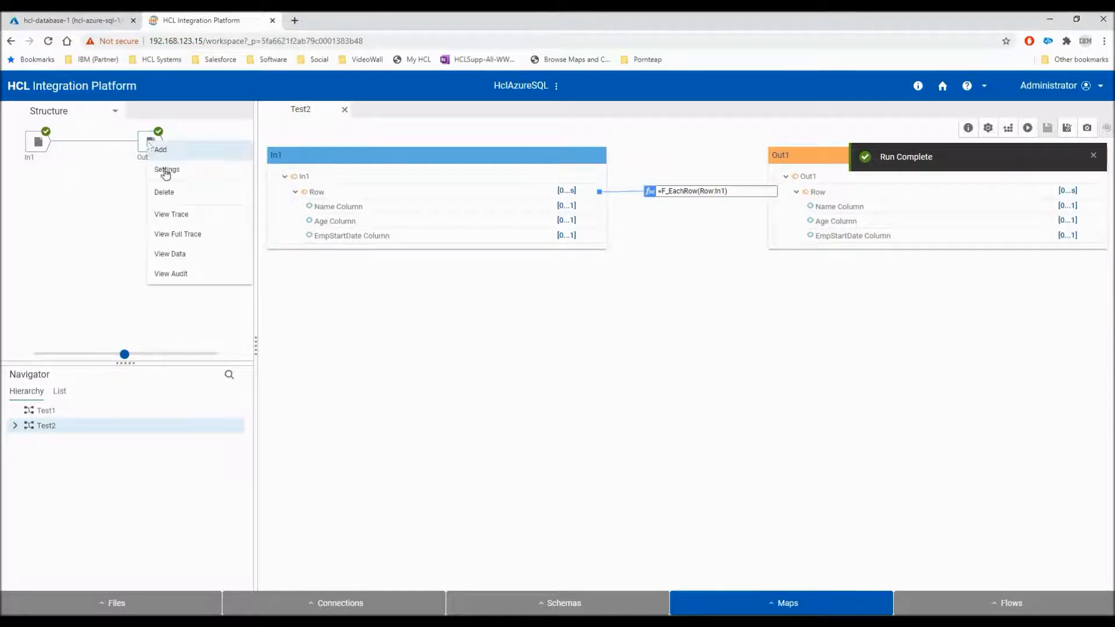
pyautogui.click(173, 254)
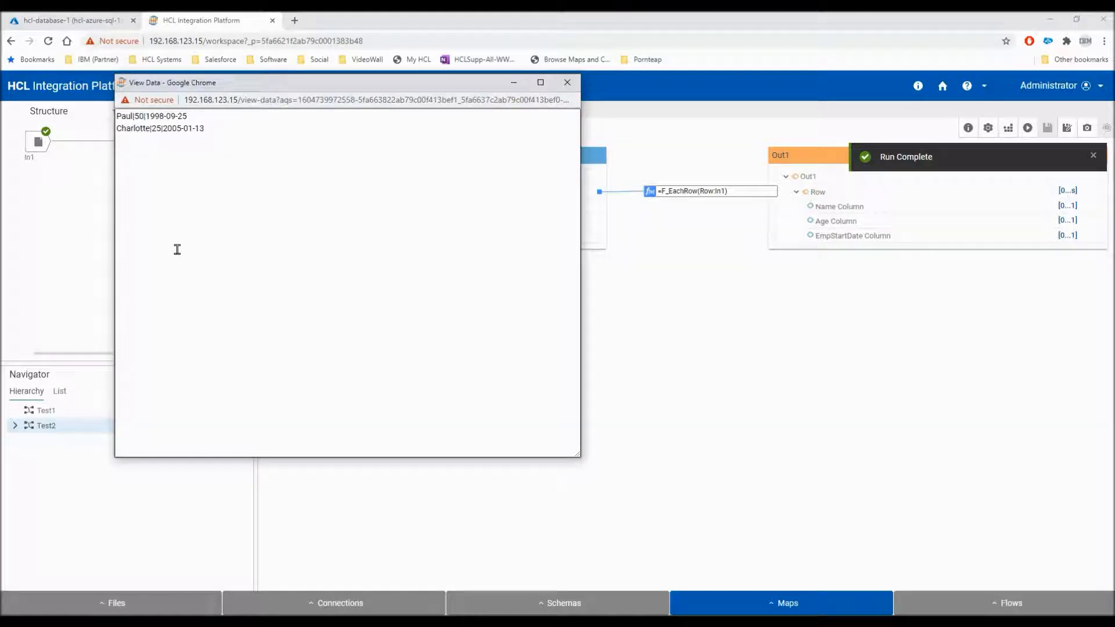
pyautogui.click(567, 84)
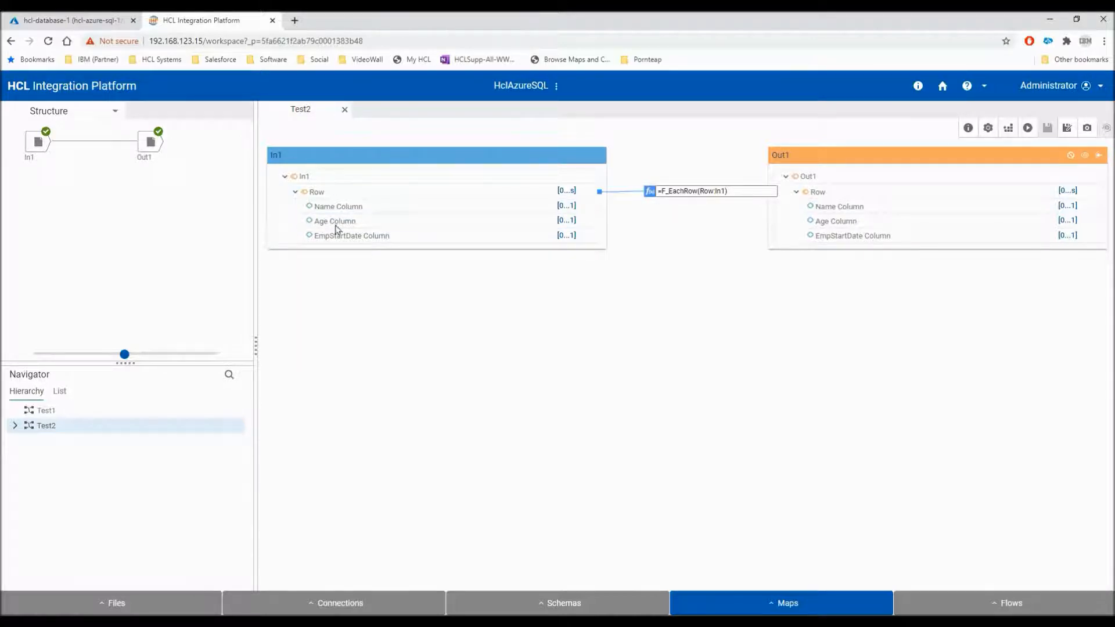
# Create a new map named Test3.
pyautogui.click(780, 601)
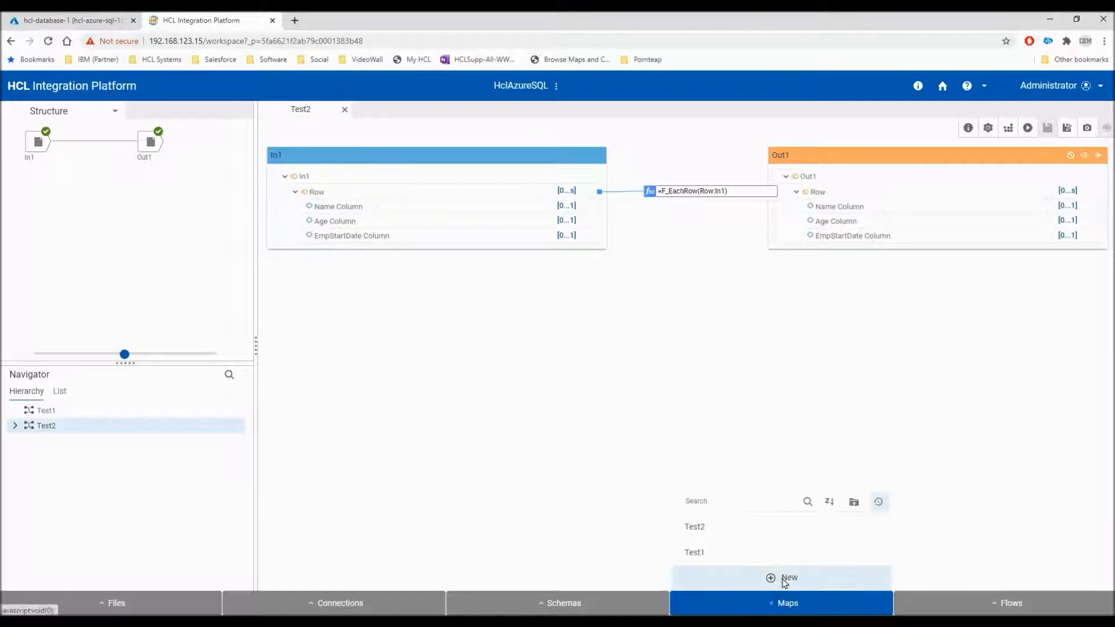
pyautogui.click(783, 578)
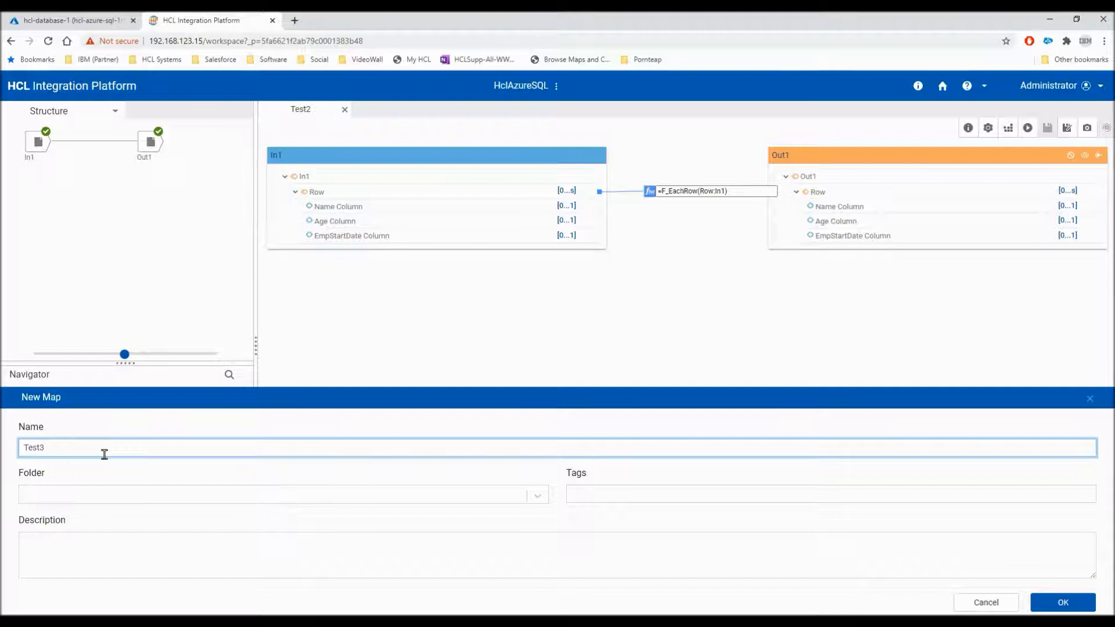
pyautogui.click(1063, 603)
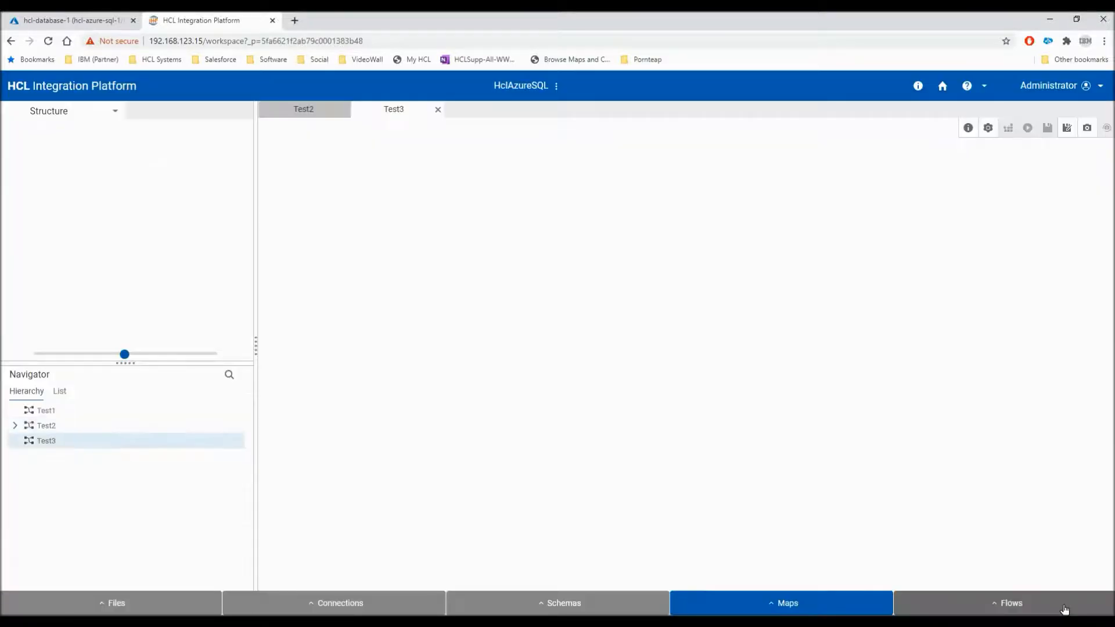
# Add a target Out1 to Test3 using a new Azure SQL connection.
pyautogui.click(45, 113)
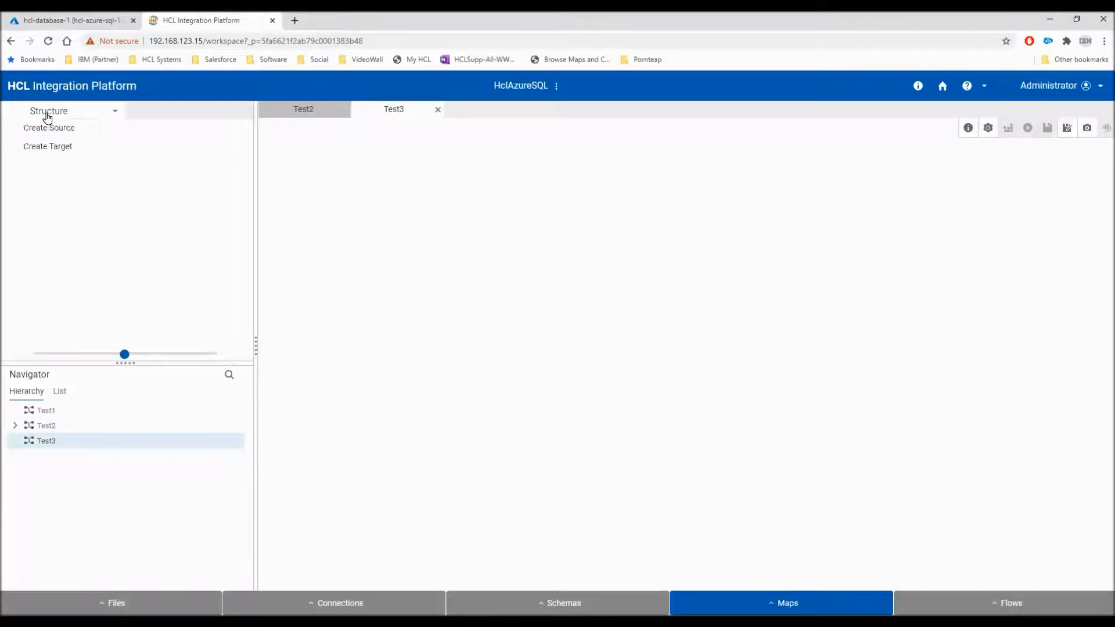
pyautogui.click(61, 150)
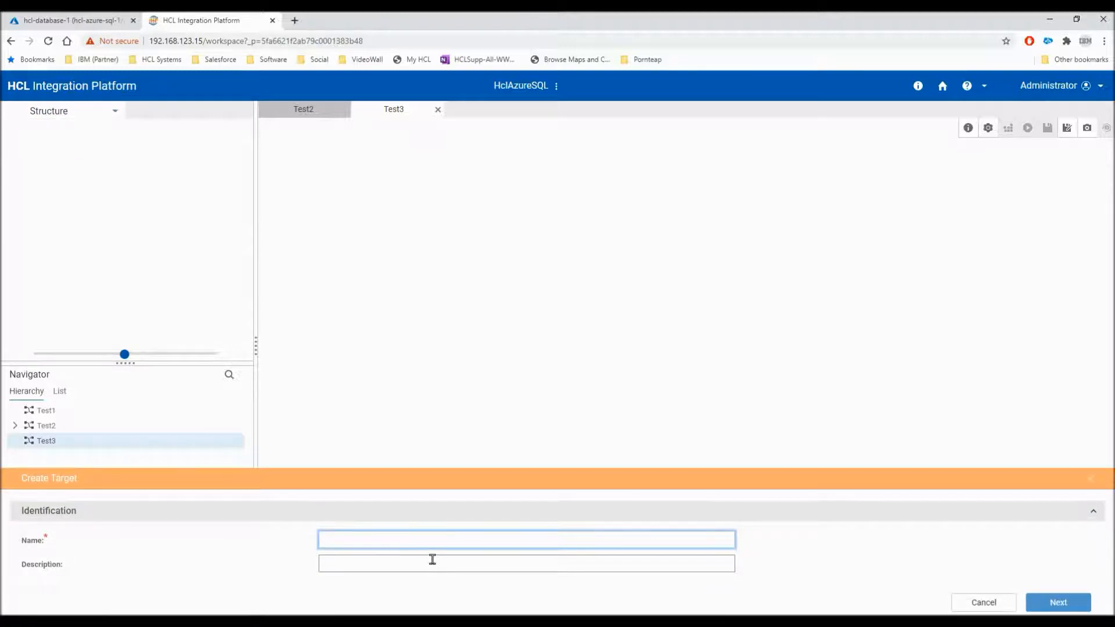
pyautogui.write('Out1')
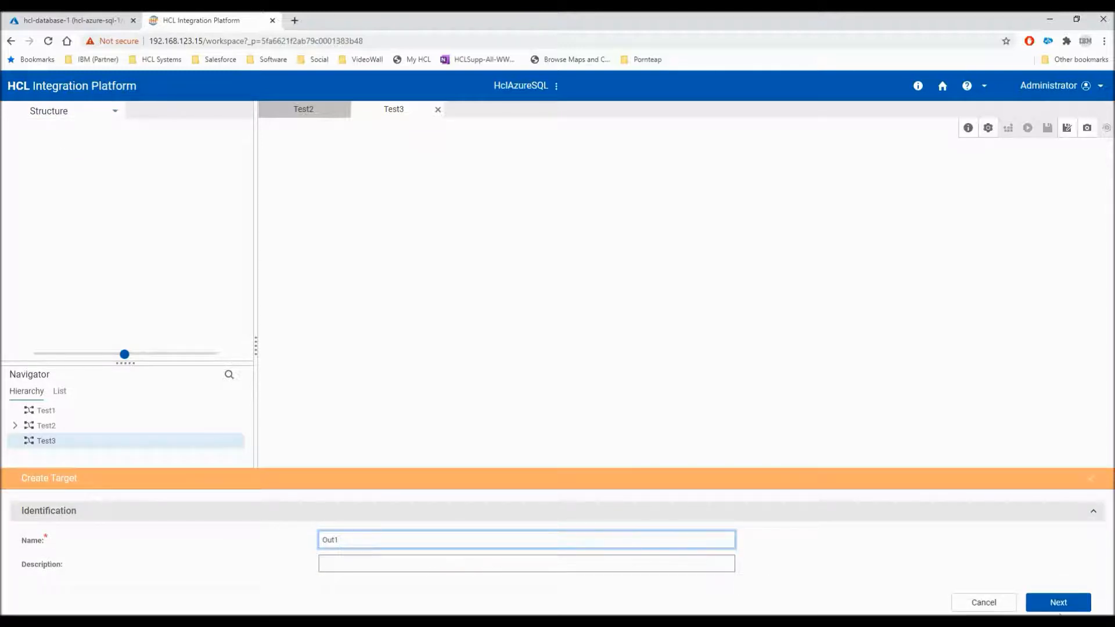
pyautogui.click(1057, 609)
pyautogui.click(333, 538)
pyautogui.click(372, 566)
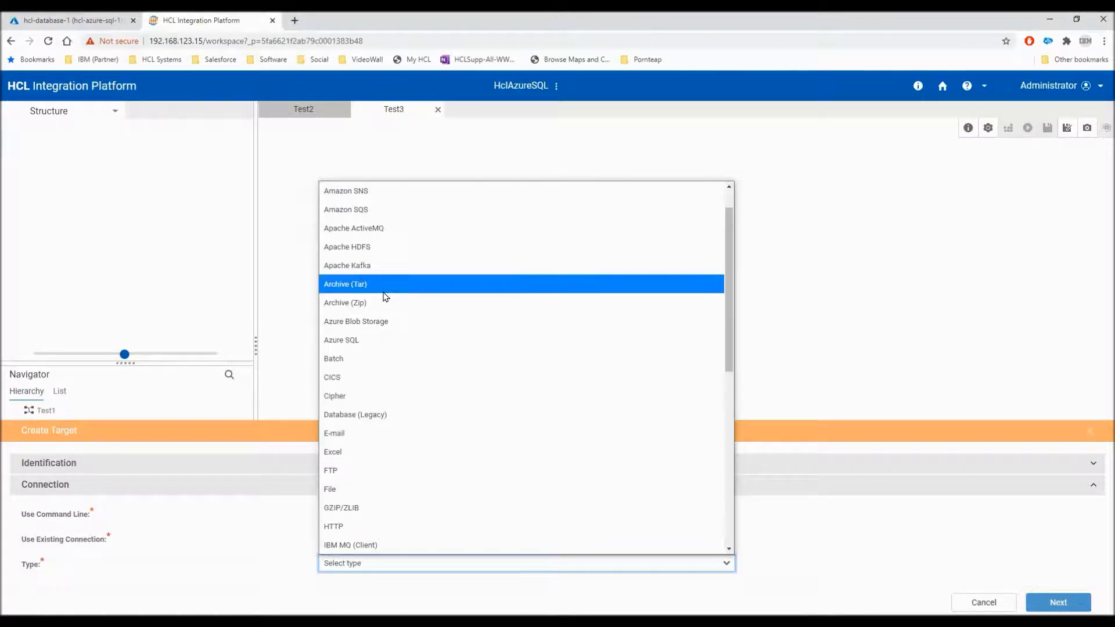
pyautogui.click(371, 341)
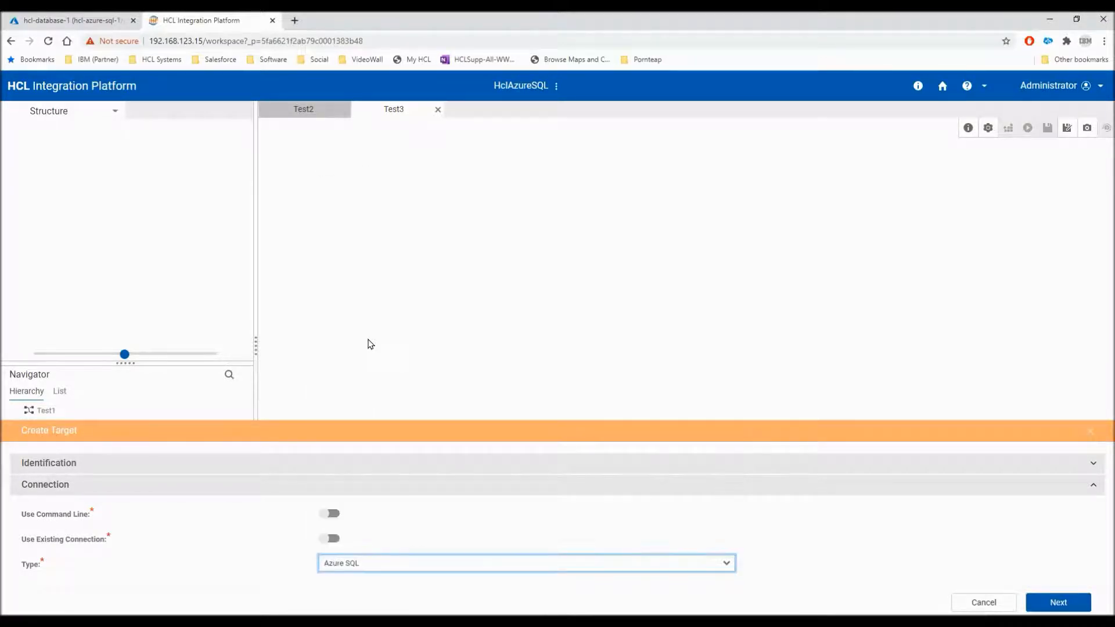
pyautogui.click(1057, 603)
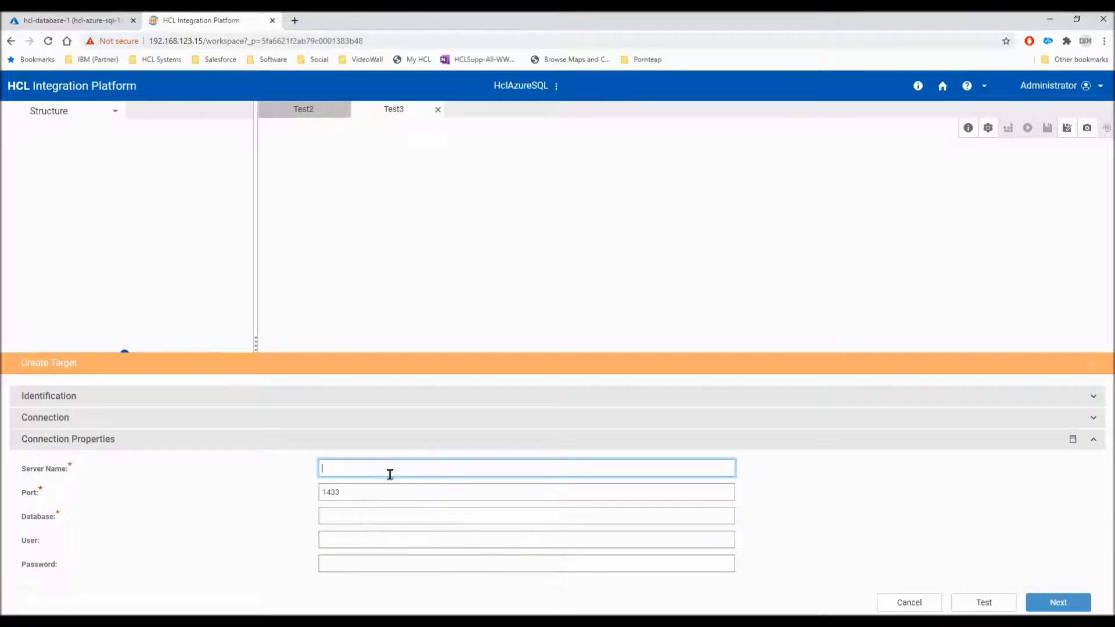
# Enter server hcl-azure-sql-1.database.windows.net, port 1433, database hcl-database-1, and the user credentials.
pyautogui.hotkey('ctrl', 'v')
pyautogui.press('Home')
pyautogui.press('Delete')
pyautogui.press('Delete')
pyautogui.press('Delete')
pyautogui.press('Delete')
pyautogui.press('Delete')
pyautogui.press('Delete')
pyautogui.press('Delete')
pyautogui.press('Delete')
pyautogui.press('Delete')
pyautogui.press('Delete')
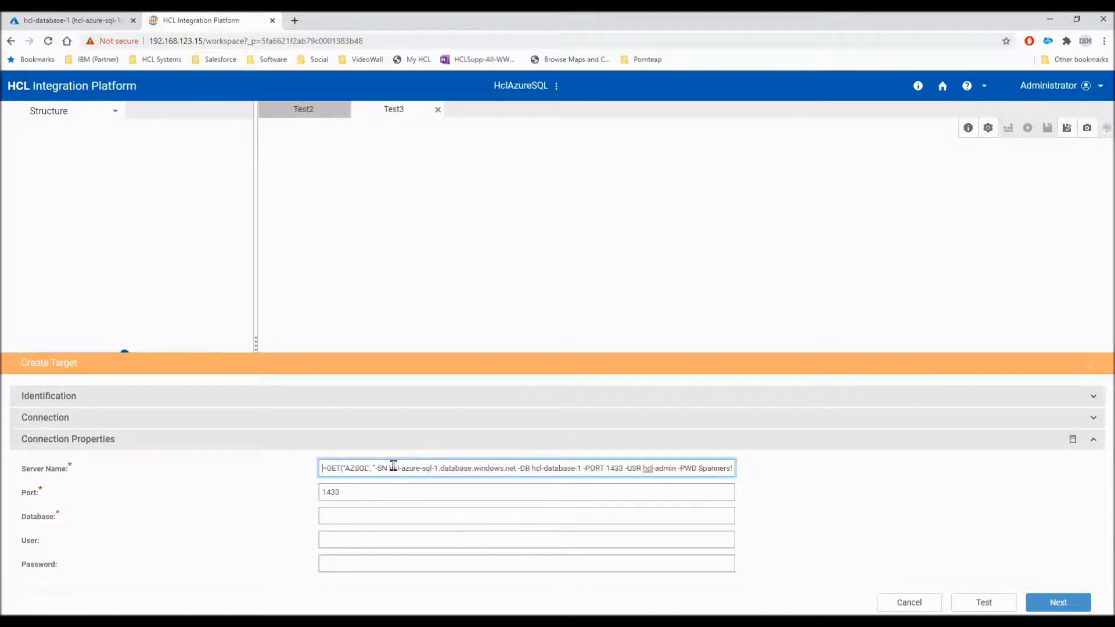
pyautogui.press('Delete')
pyautogui.press('Delete')
pyautogui.press('Delete')
pyautogui.press('Delete')
pyautogui.press('Delete')
pyautogui.press('Delete')
pyautogui.press('Delete')
pyautogui.press('Delete')
pyautogui.press('Delete')
pyautogui.press('Delete')
pyautogui.press('Delete')
pyautogui.press('Delete')
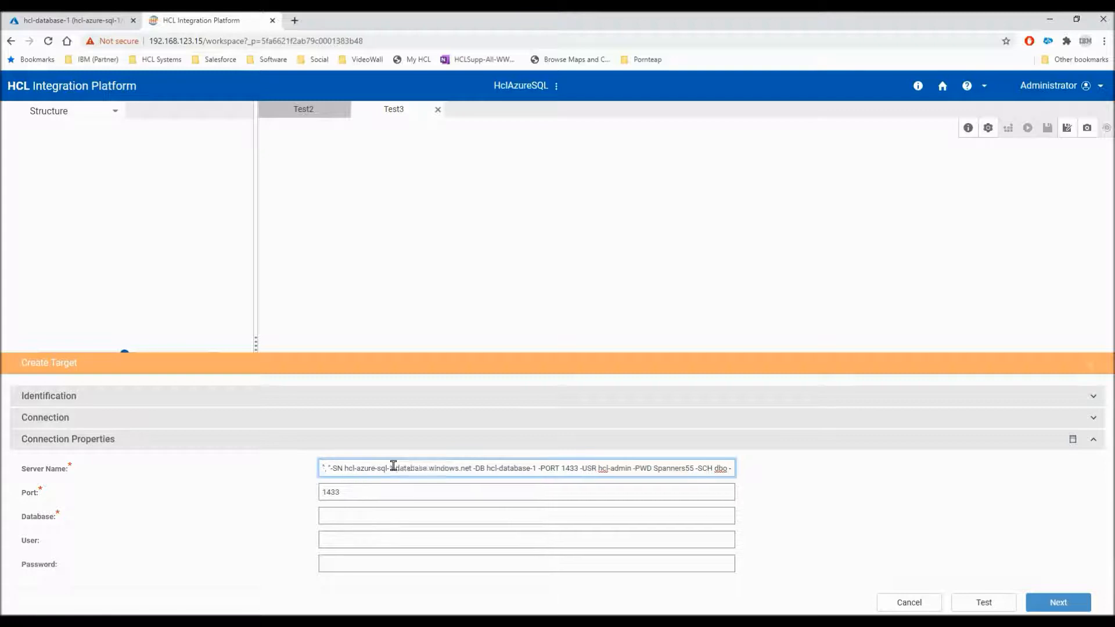
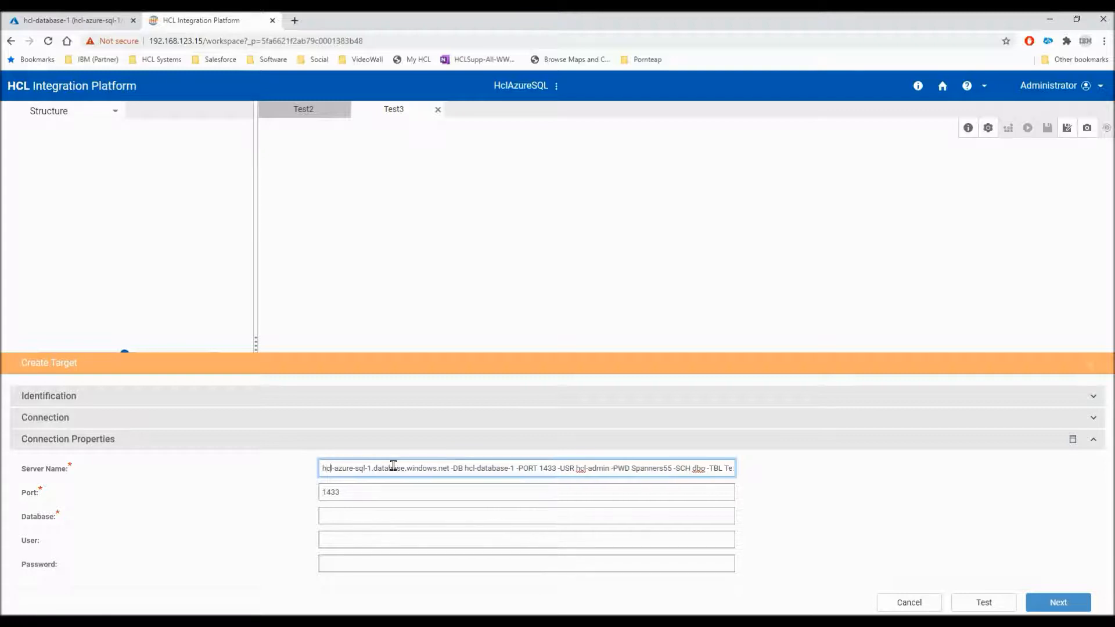
pyautogui.hotkey('shift', 'End')
pyautogui.press('Delete')
pyautogui.press('Tab')
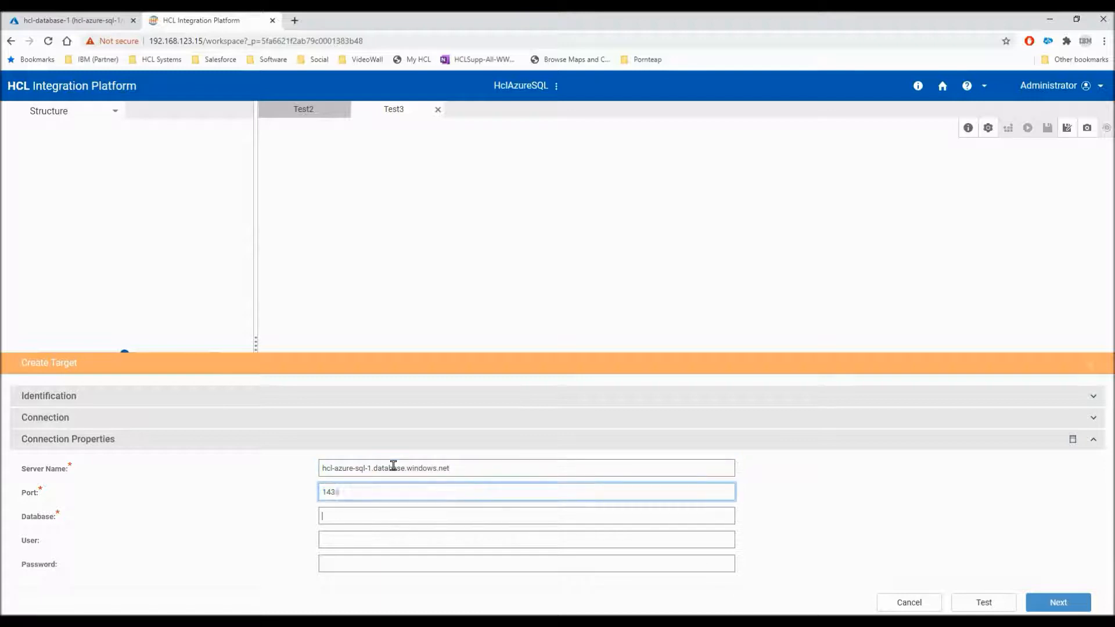
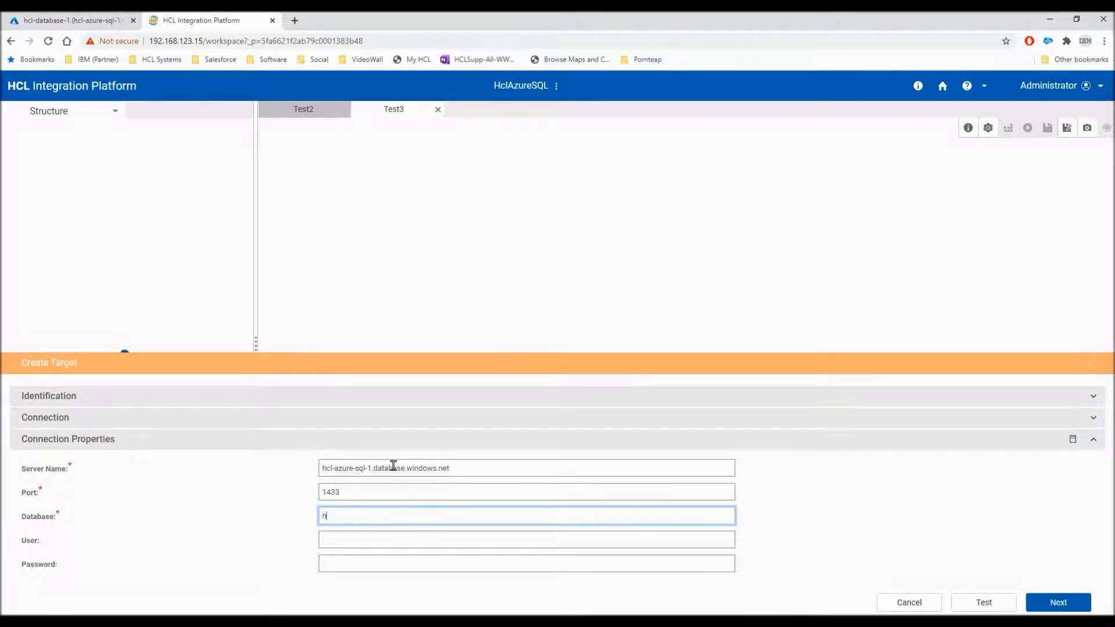
pyautogui.press('Tab')
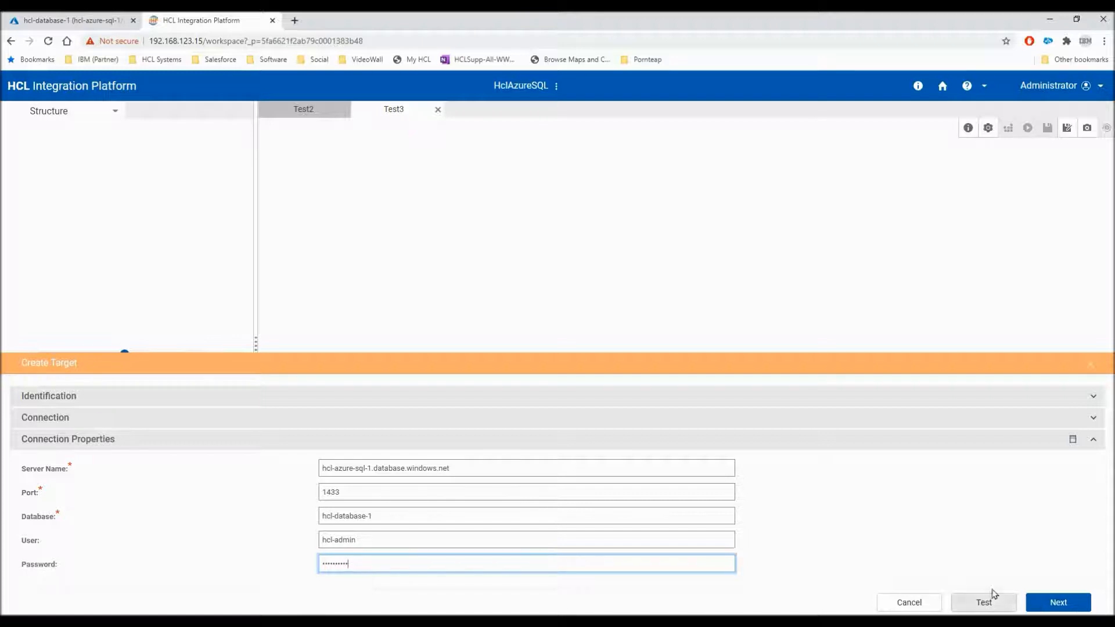
pyautogui.click(1069, 604)
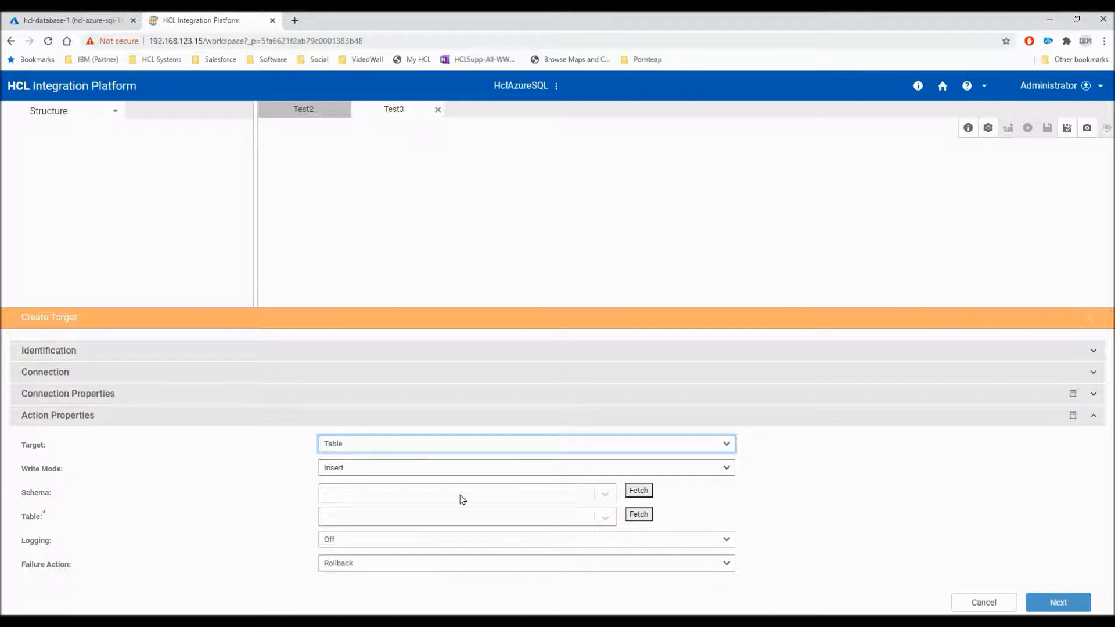
# Point the Out1 target at the dbo schema's Test1 table.
pyautogui.click(633, 493)
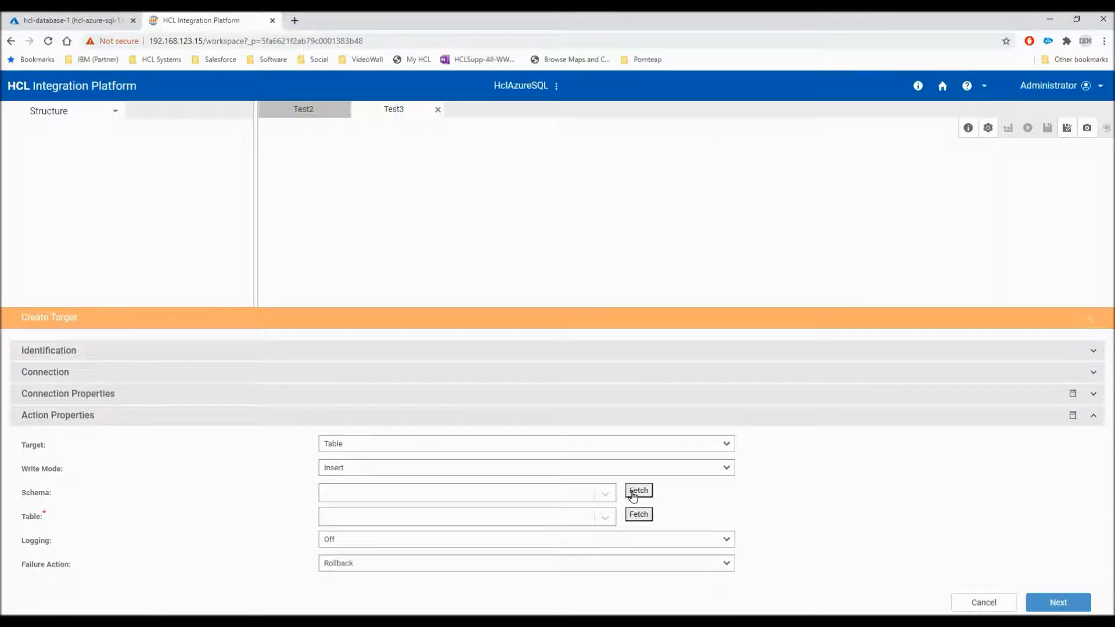
pyautogui.click(603, 495)
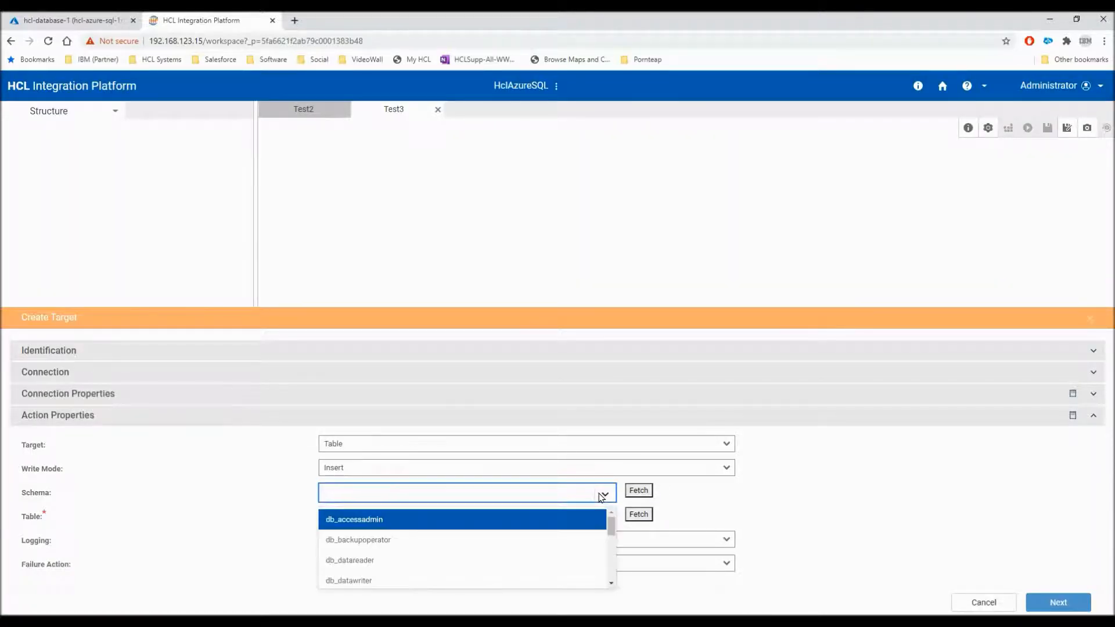
pyautogui.moveTo(611, 530); pyautogui.dragTo(615, 568)
pyautogui.click(384, 533)
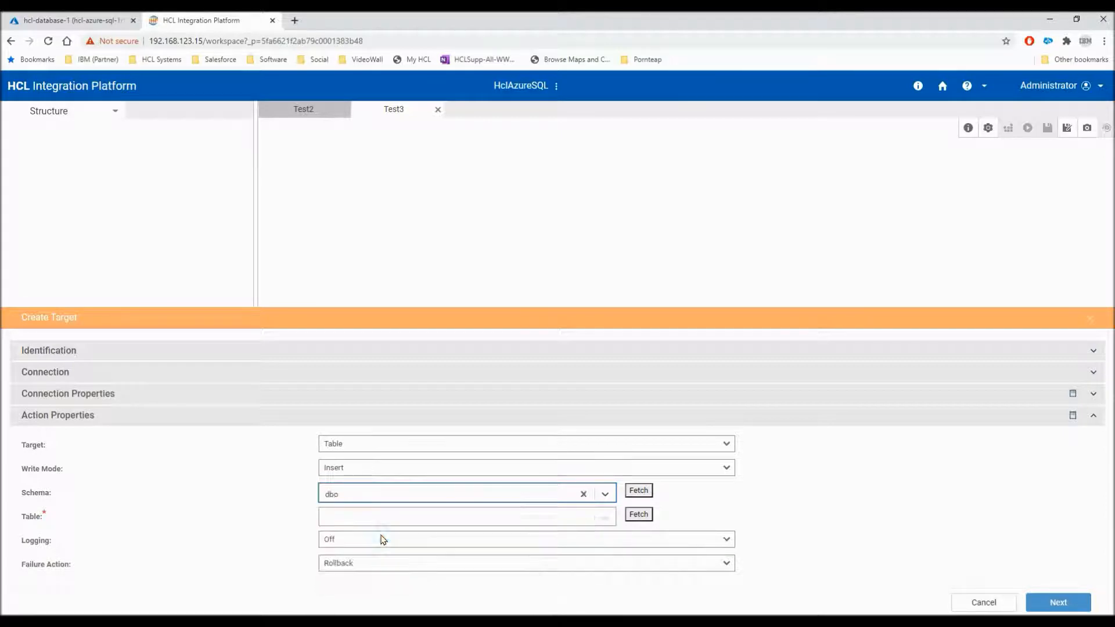
pyautogui.click(639, 515)
pyautogui.click(606, 518)
pyautogui.click(433, 542)
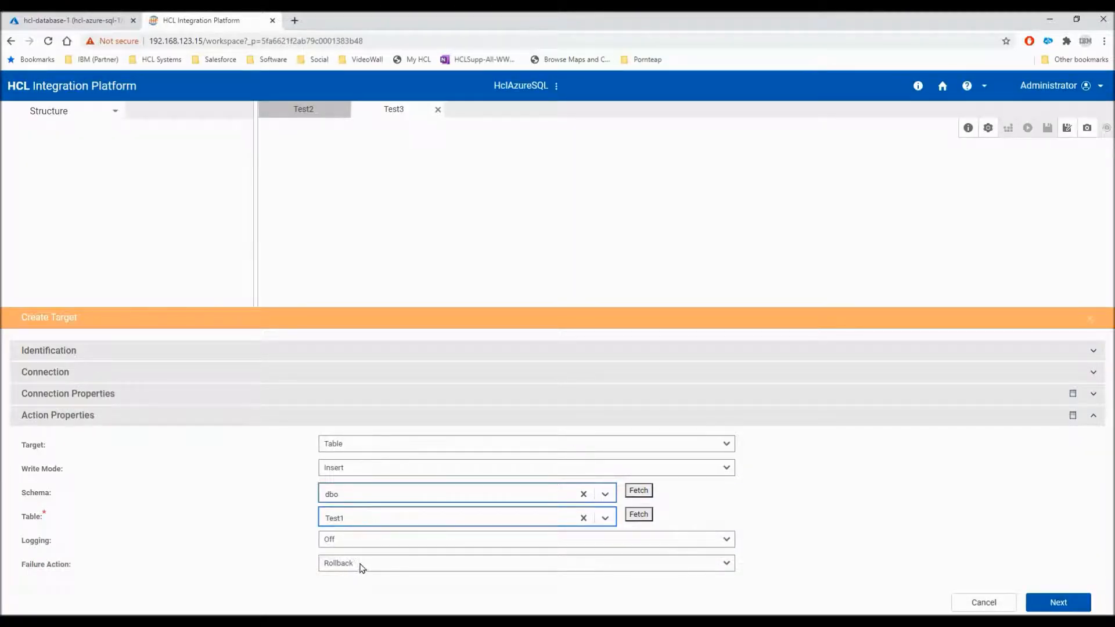
pyautogui.click(1056, 604)
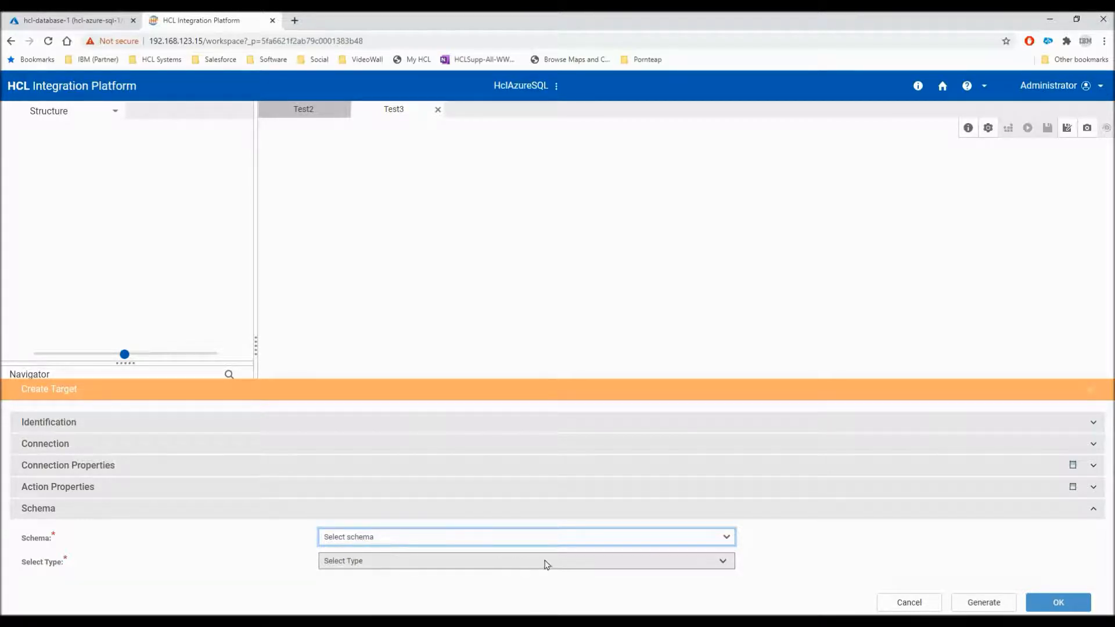
# Generate the Test3_Out1 RowSet schema, finish Out1, and expand its Row columns.
pyautogui.click(998, 608)
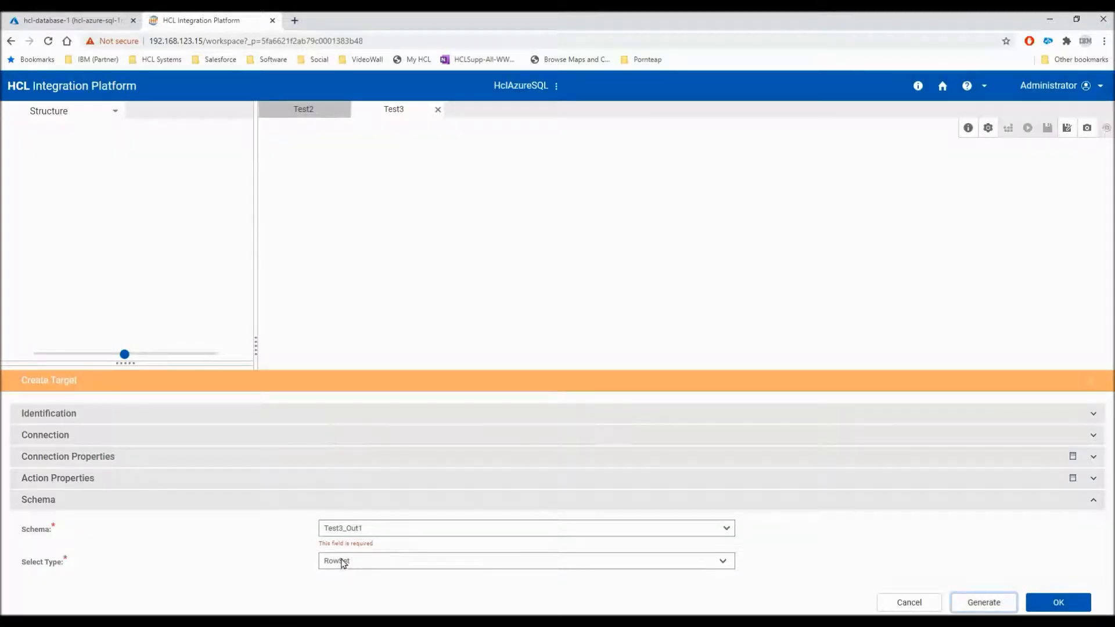
pyautogui.click(1059, 602)
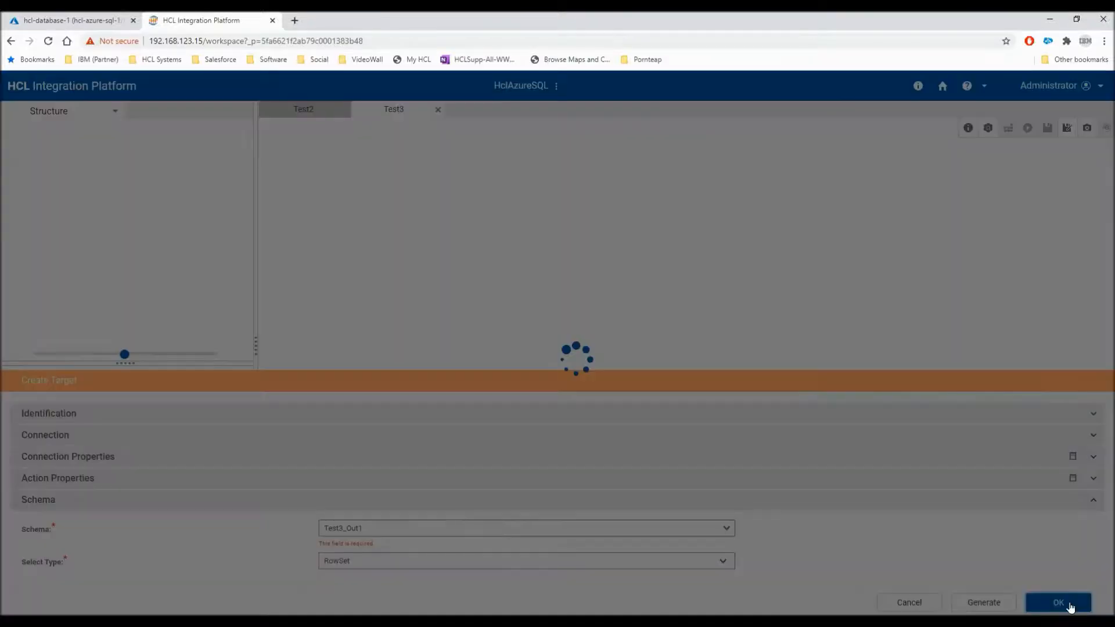
pyautogui.click(786, 177)
pyautogui.click(797, 192)
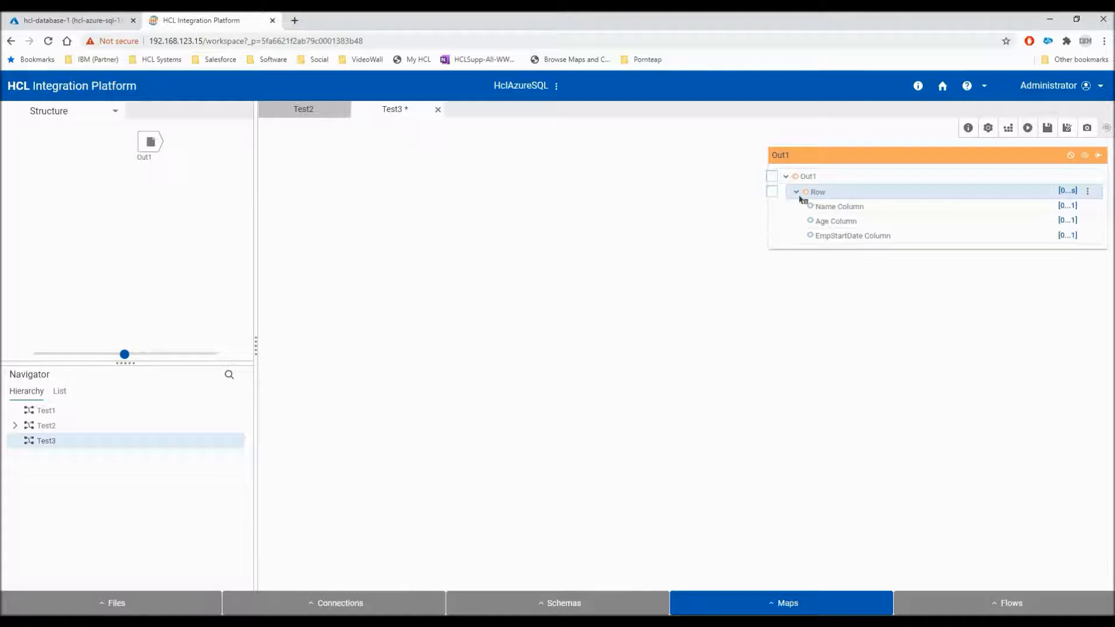
# Open the Row rule and apply Insert NONE to all empty Out1 fields.
pyautogui.click(798, 194)
pyautogui.click(798, 194)
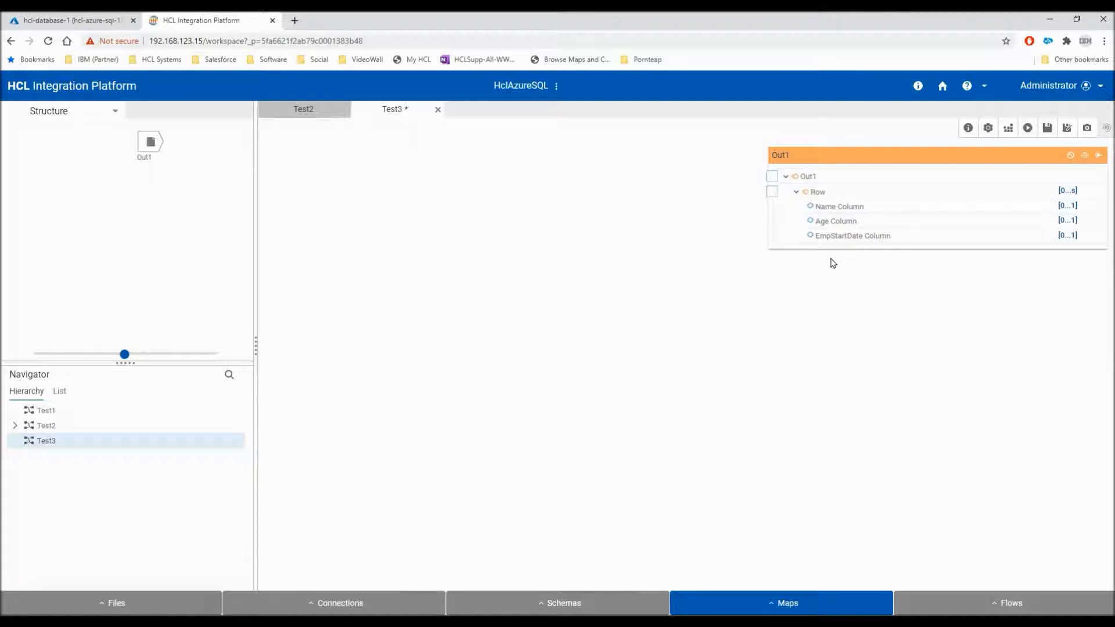
pyautogui.click(796, 194)
pyautogui.click(772, 194)
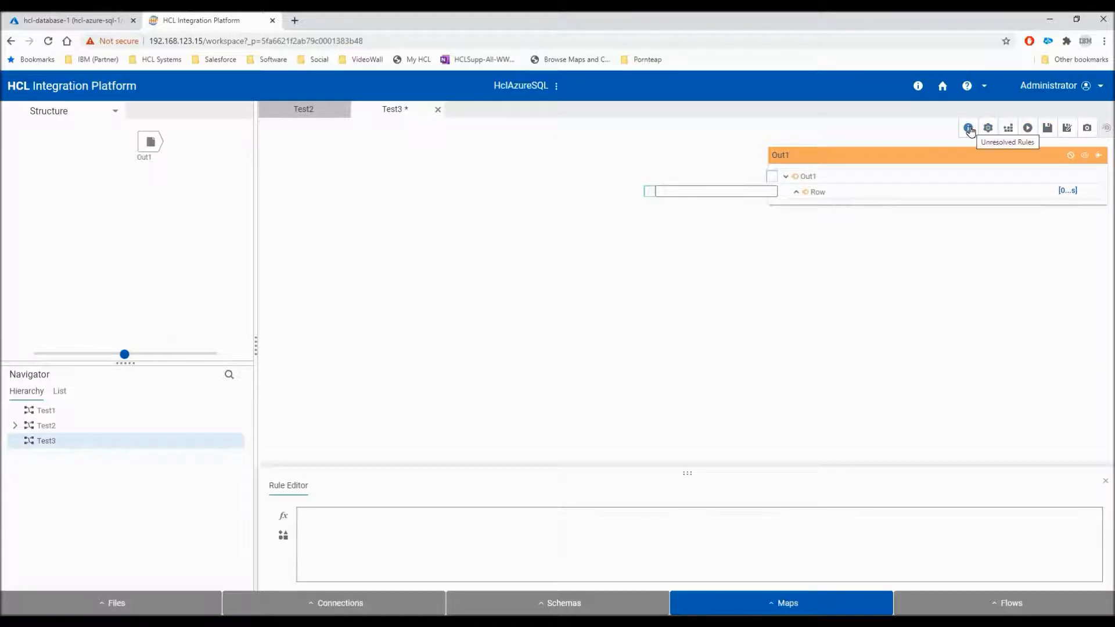
pyautogui.click(1070, 155)
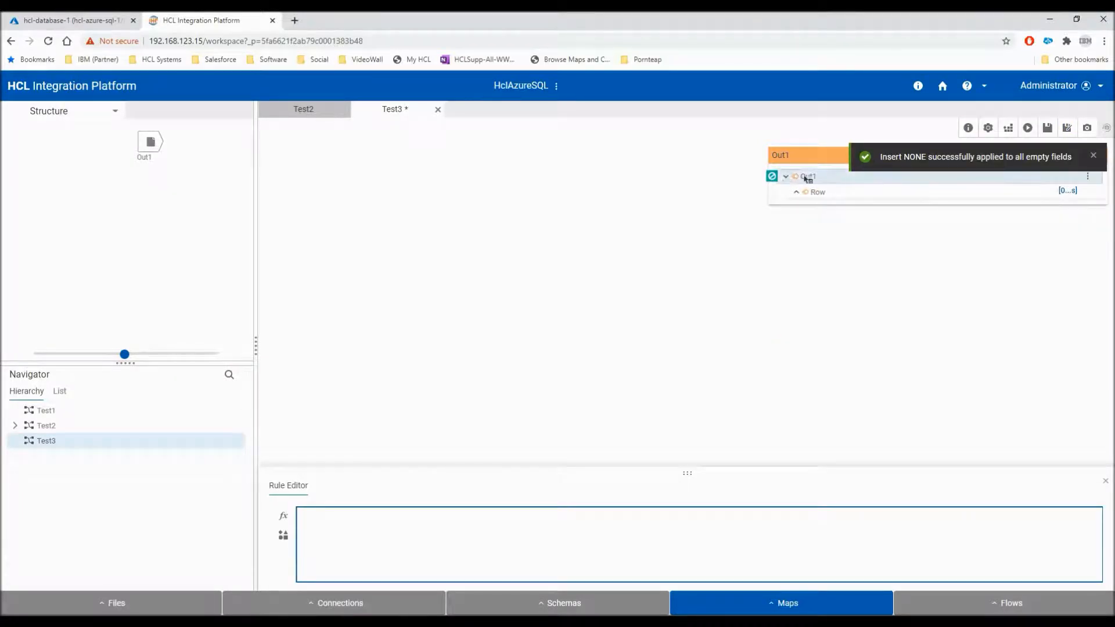
pyautogui.click(772, 176)
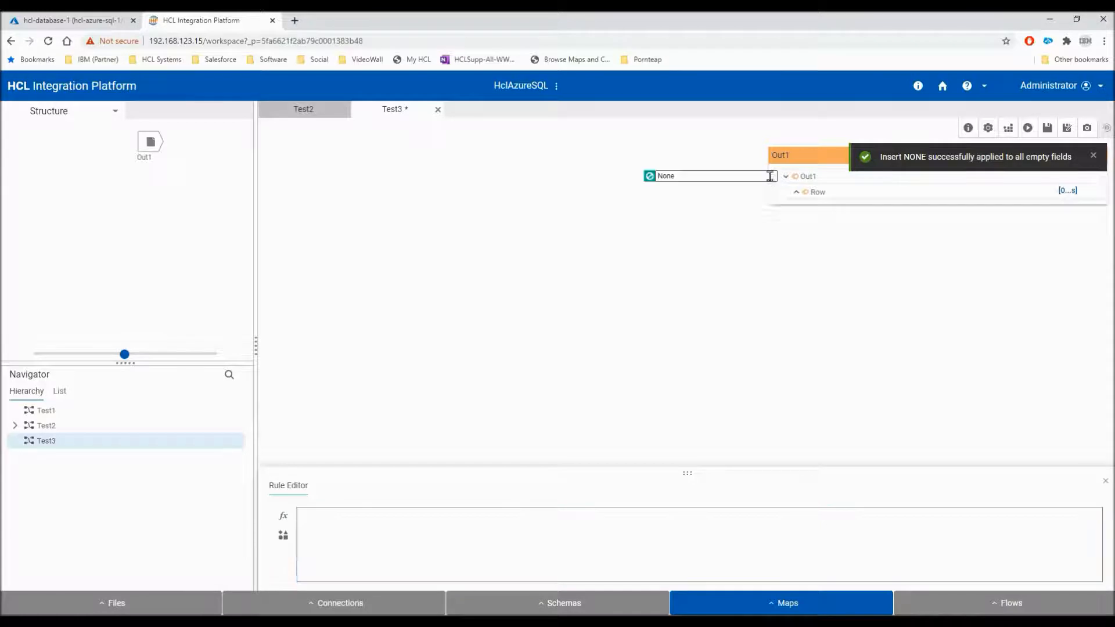
# Commit Row's NONE rule, then add and expand a new Row [1] index.
pyautogui.click(701, 190)
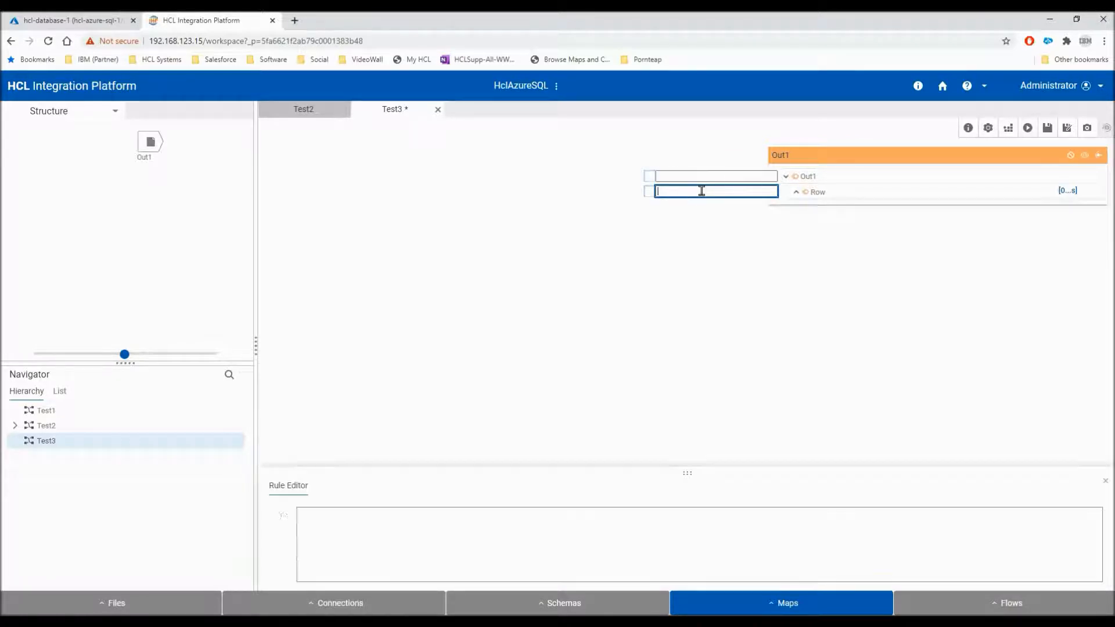
pyautogui.press('Return')
pyautogui.rightClick(808, 193)
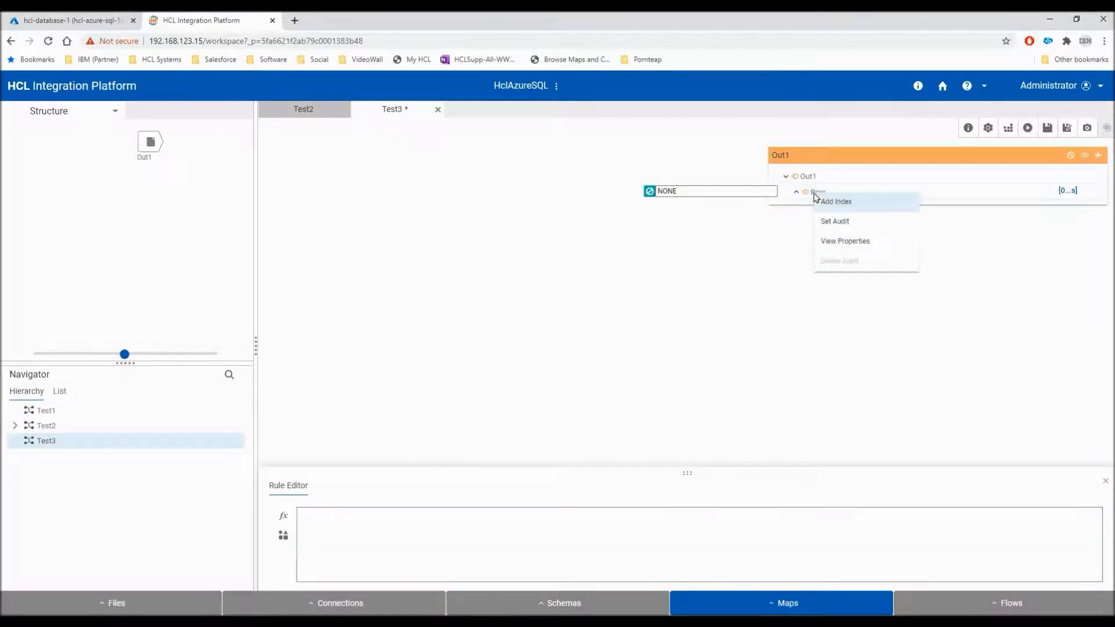
pyautogui.click(831, 201)
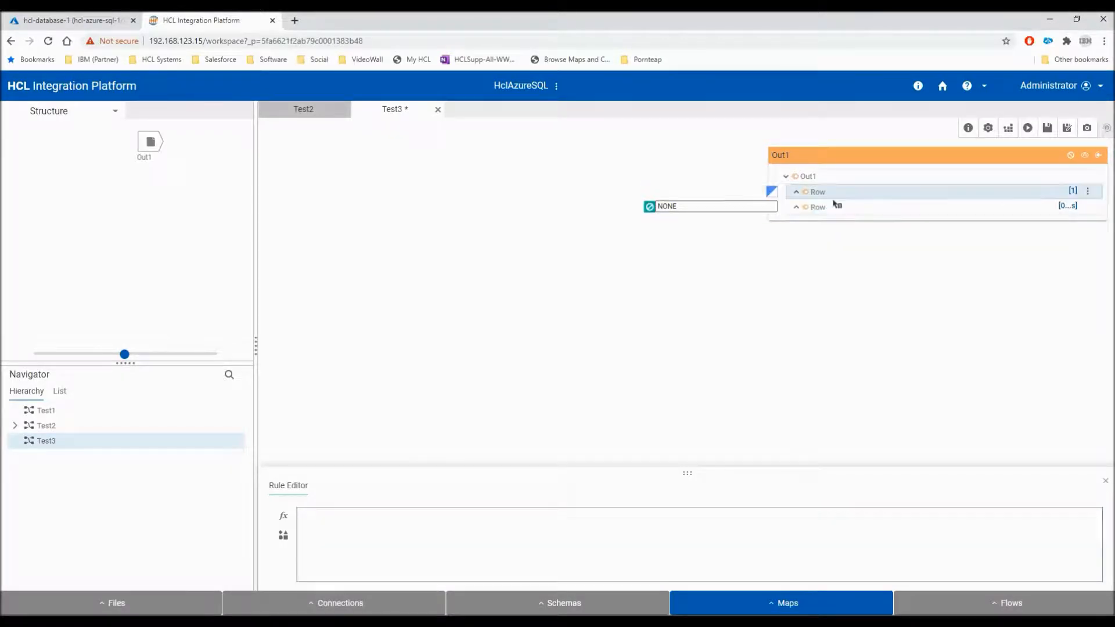
pyautogui.click(797, 192)
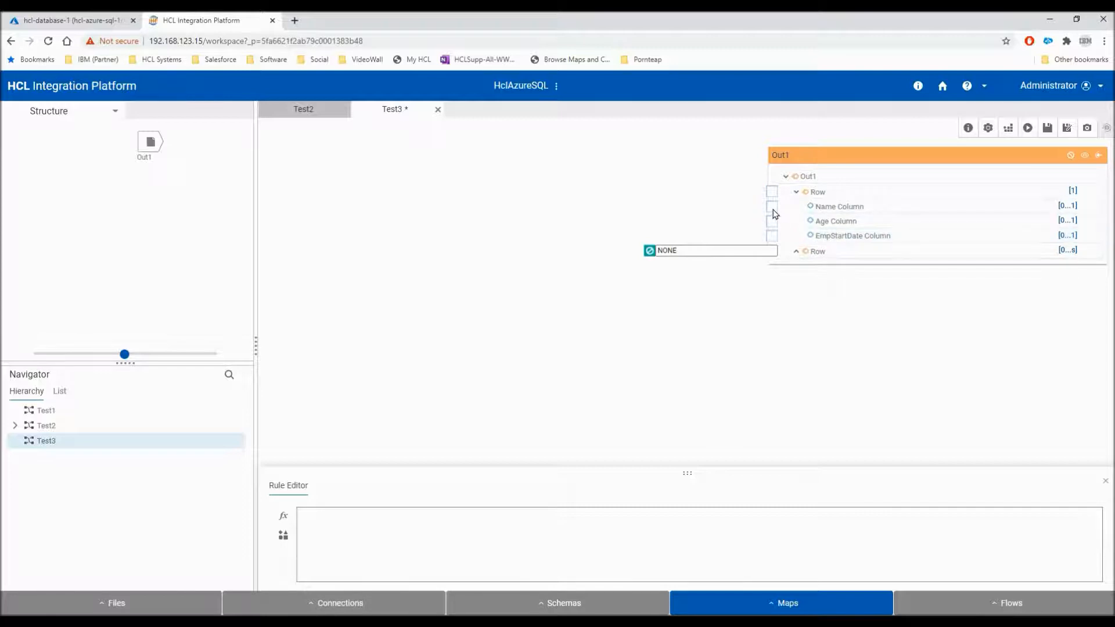
# Set Name Column to a sample name, Age Column to 23, and EmpStartDate Column to CURRENTDATE().
pyautogui.click(709, 208)
pyautogui.click(395, 532)
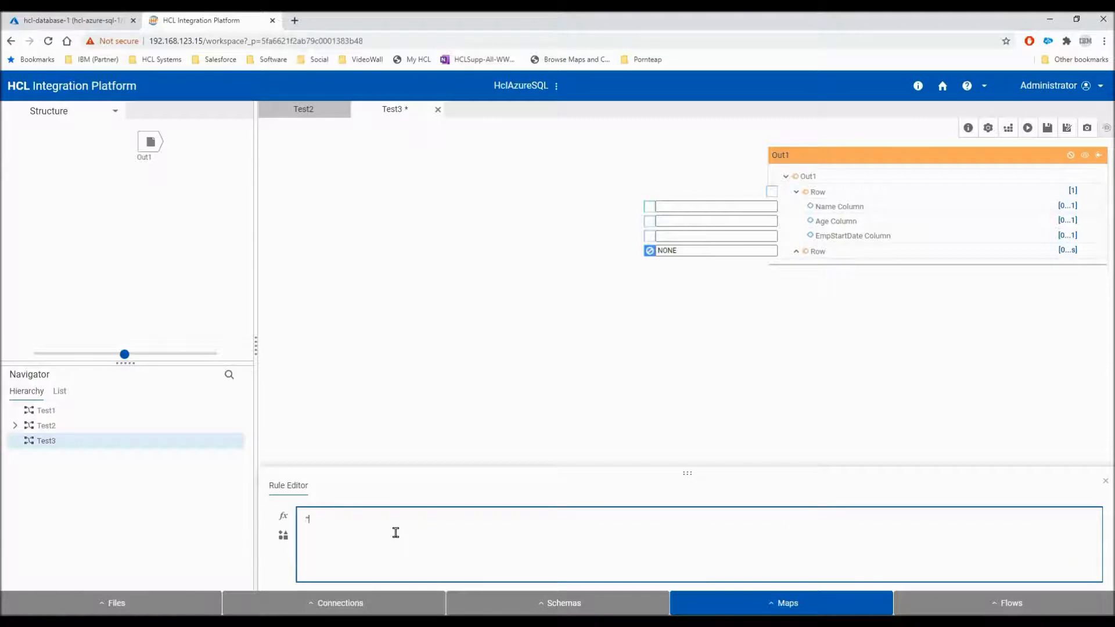
pyautogui.write('"Meghan"')
pyautogui.press('Return')
pyautogui.click(677, 222)
pyautogui.click(402, 528)
pyautogui.write('23')
pyautogui.press('Return')
pyautogui.click(670, 237)
pyautogui.click(383, 534)
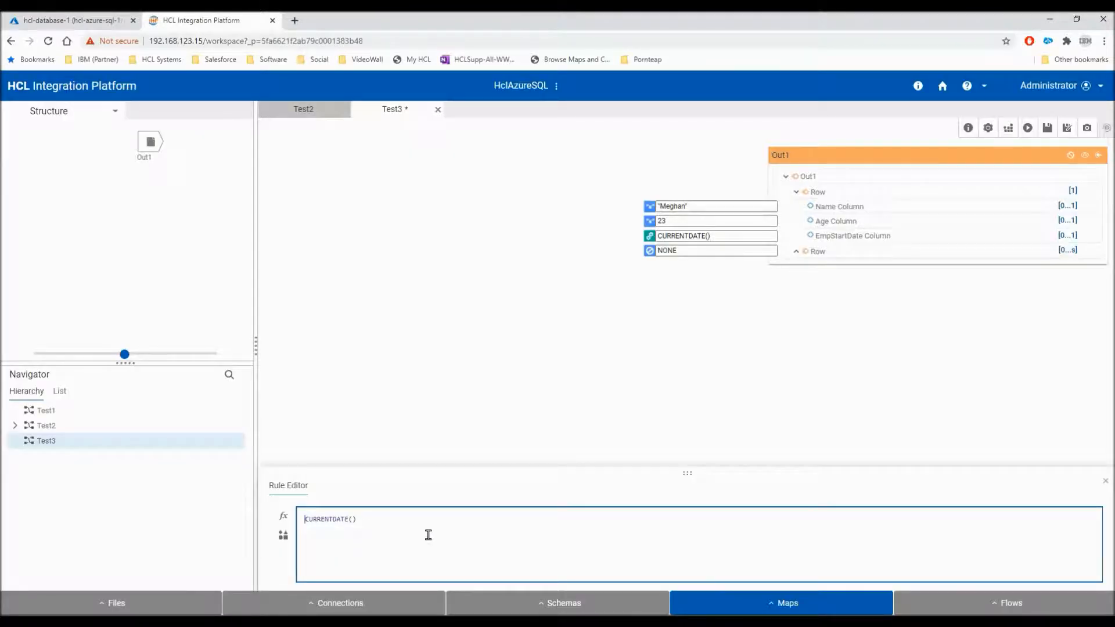
# Build the Test3 map and run it.
pyautogui.click(1008, 128)
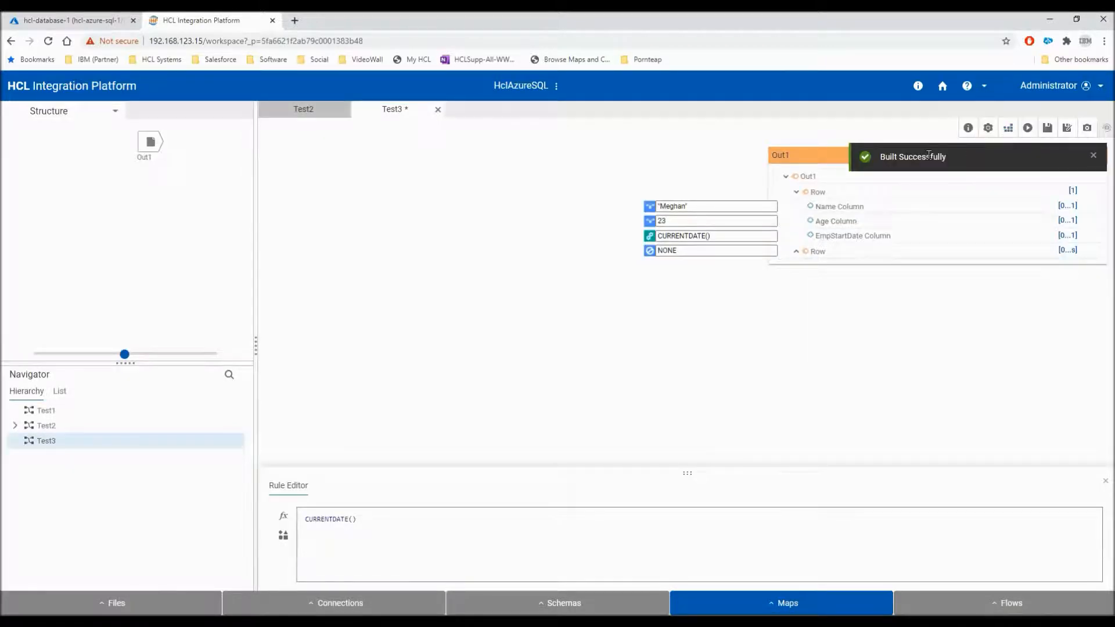
pyautogui.click(1026, 129)
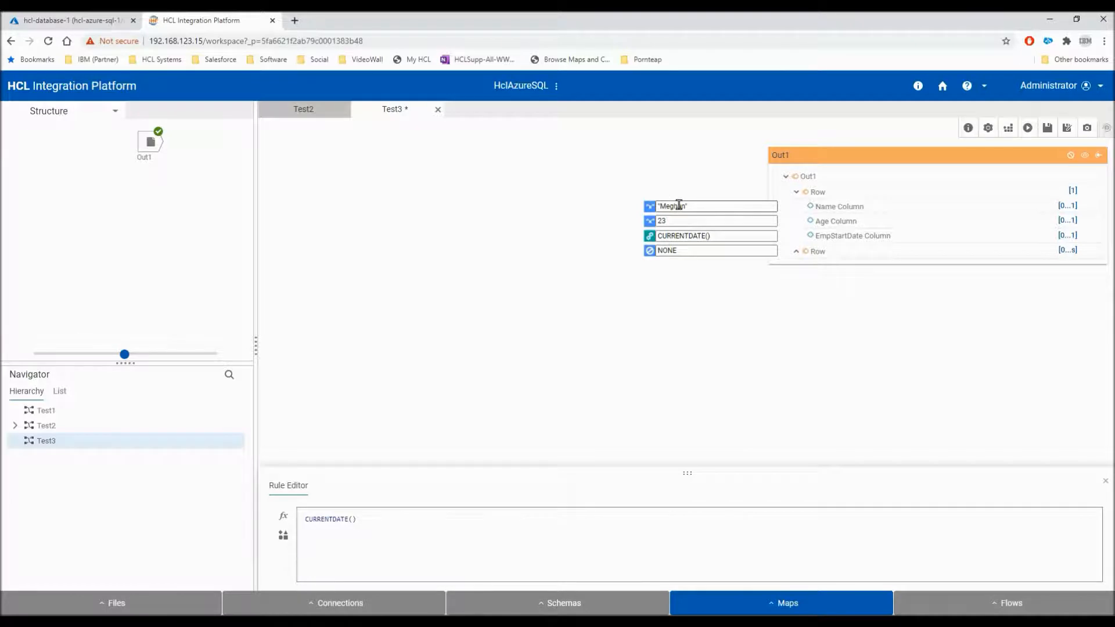
# Run the Test2 map and check that its Out1 data includes the new sample row.
pyautogui.click(300, 110)
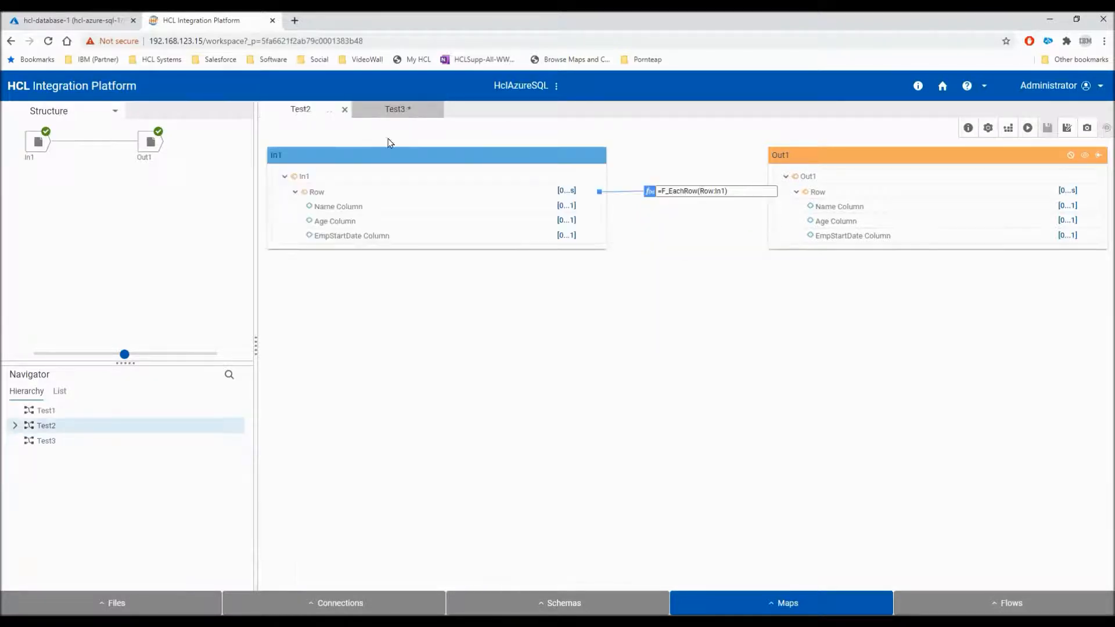
pyautogui.click(1028, 129)
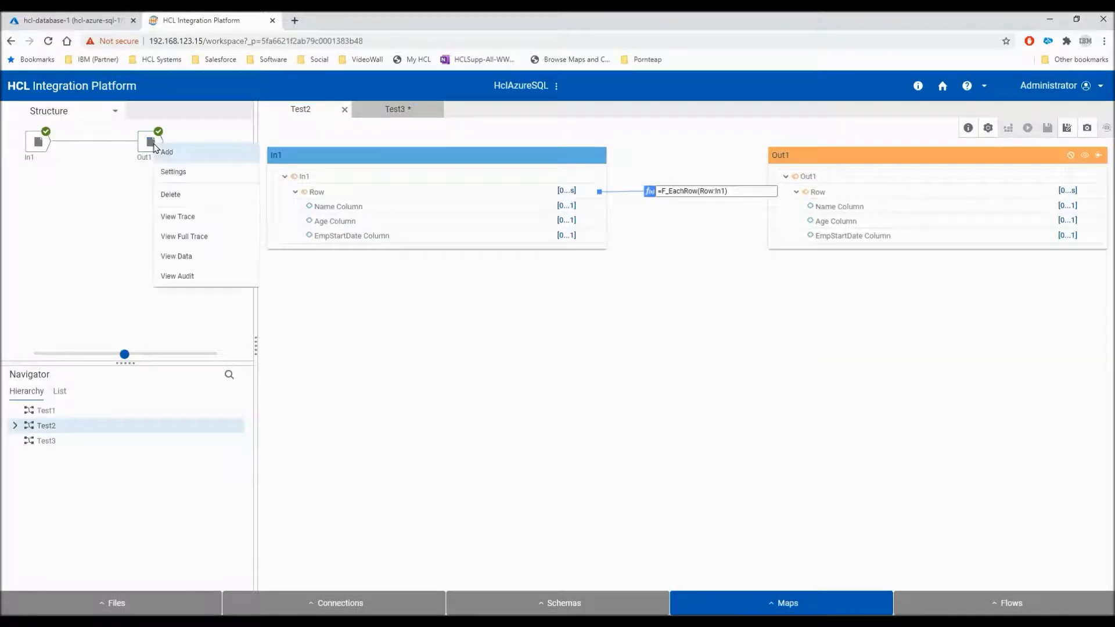
pyautogui.rightClick(156, 146)
pyautogui.click(187, 261)
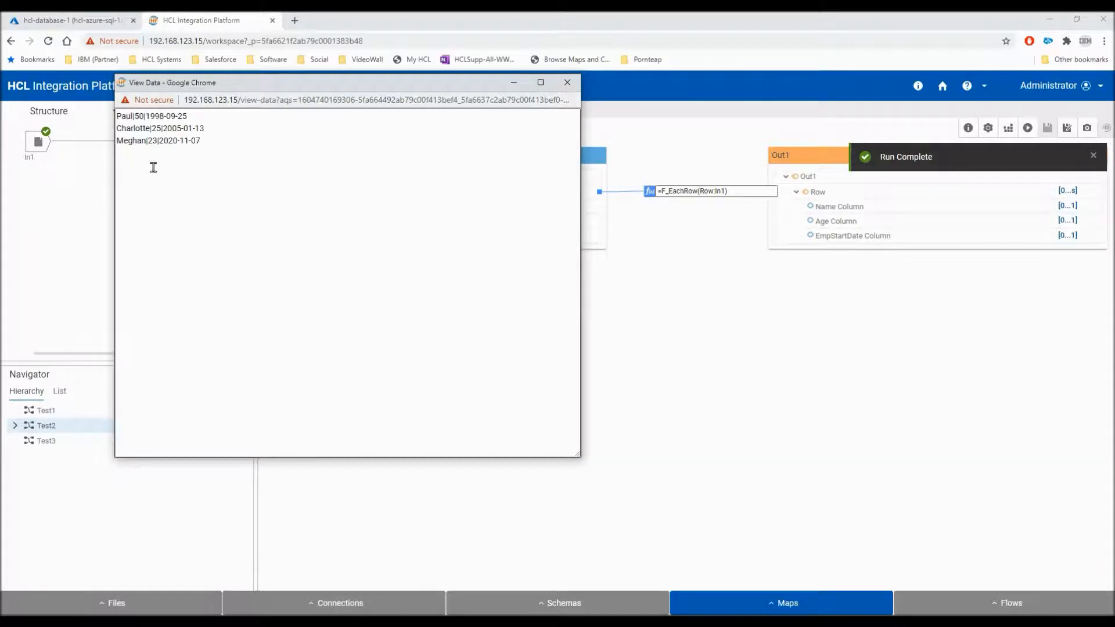
pyautogui.click(567, 83)
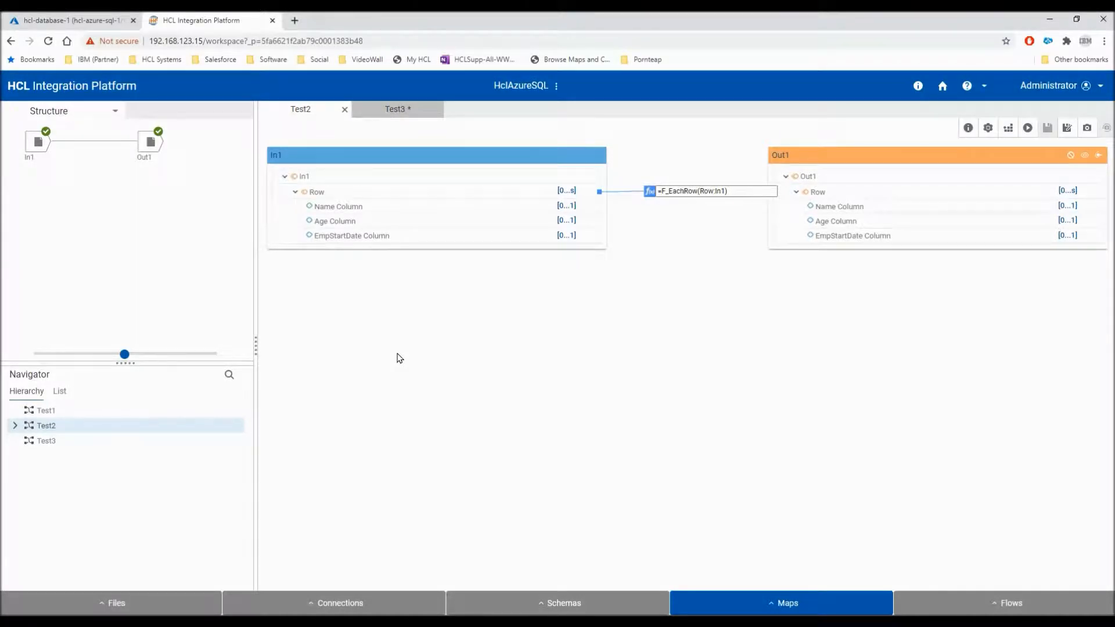
# Delete Test3's Row [1] index and its column rules, leaving Row as NONE, and save the map.
pyautogui.click(388, 110)
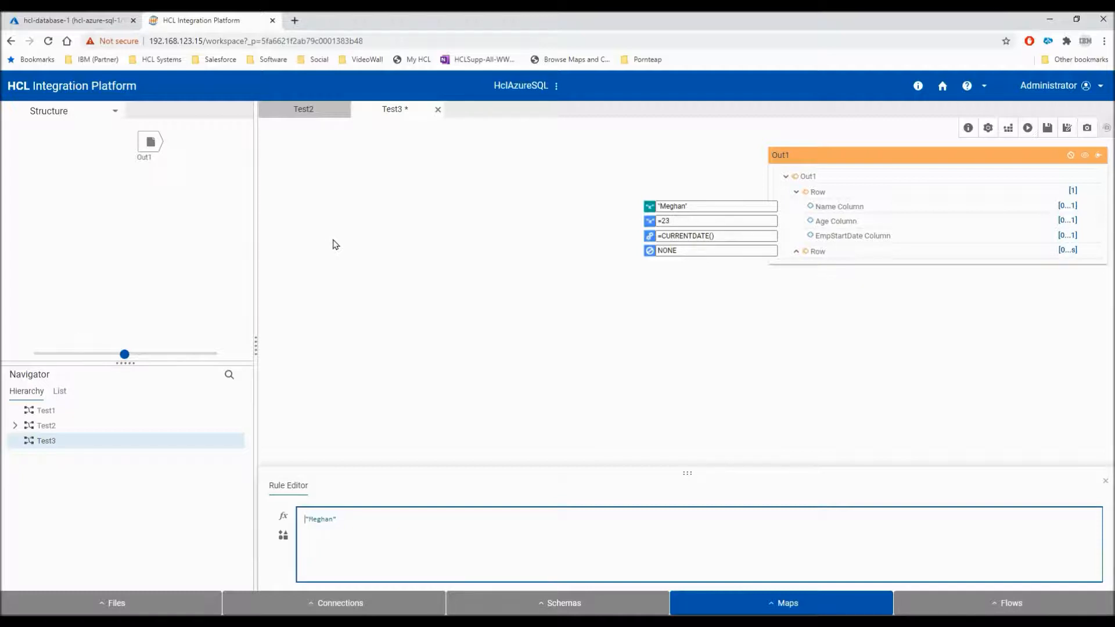
pyautogui.rightClick(815, 197)
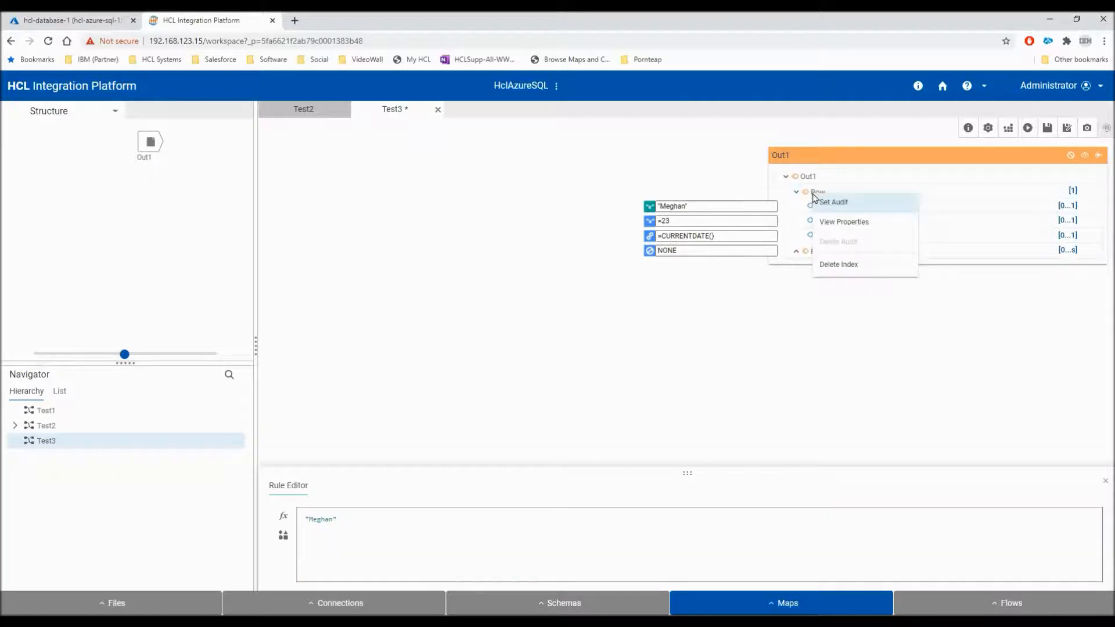
pyautogui.click(838, 267)
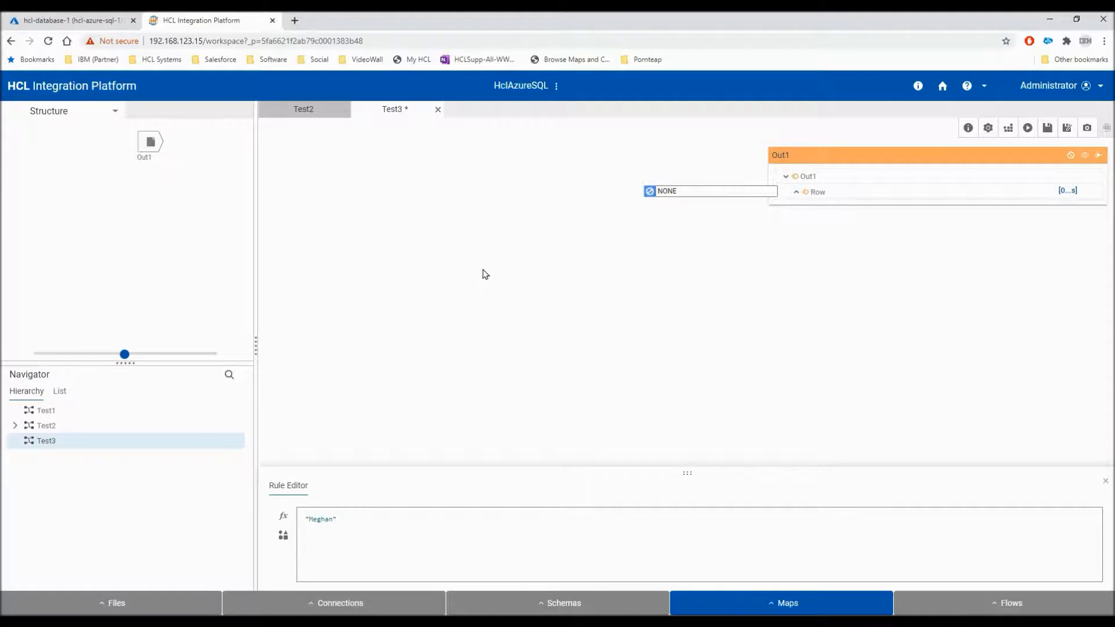
pyautogui.click(1047, 127)
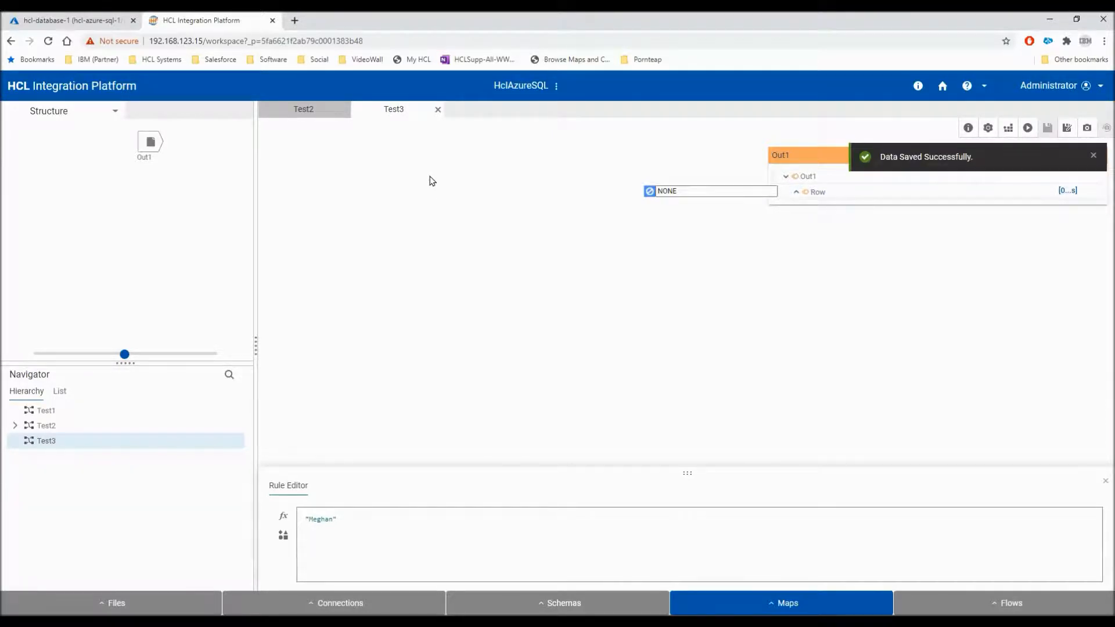
# Import Input.xsd as a new XSD schema named Input.
pyautogui.click(545, 603)
pyautogui.click(553, 578)
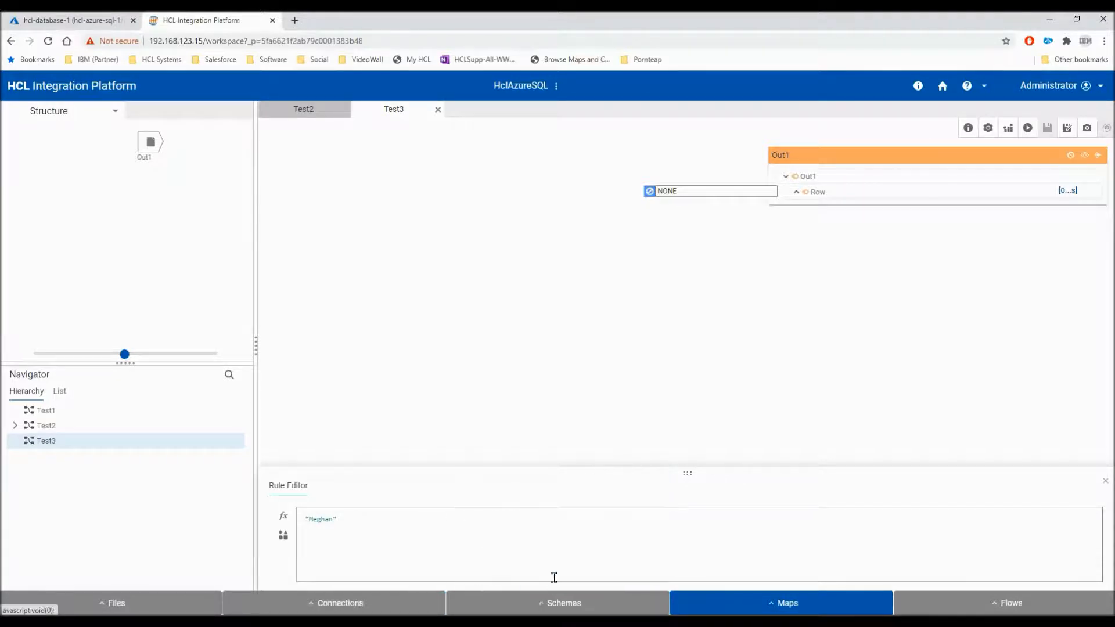
pyautogui.click(599, 396)
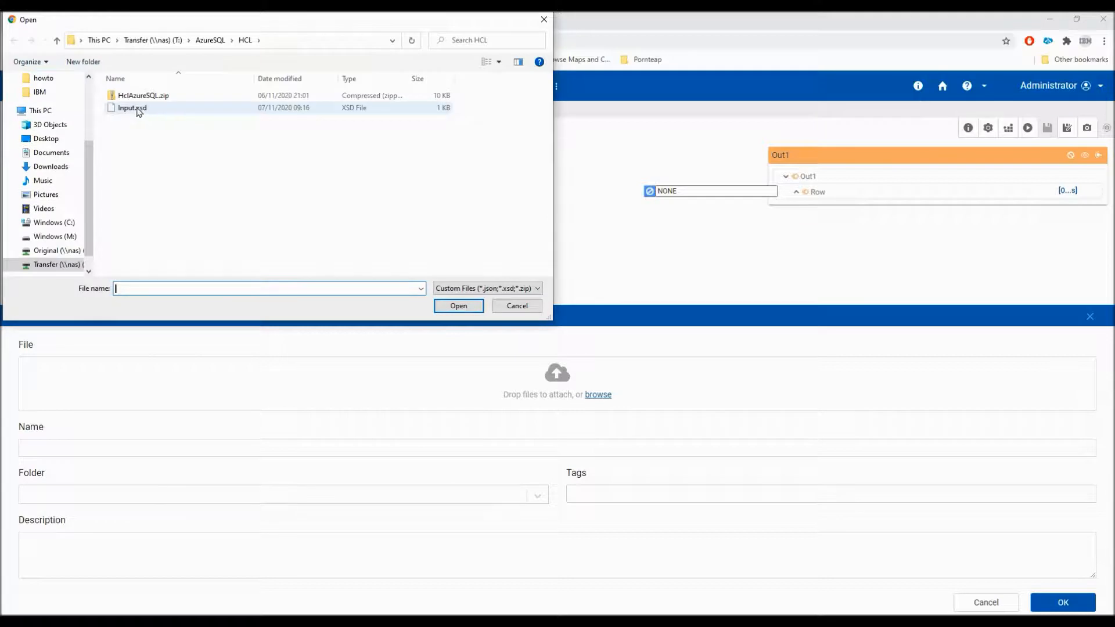
pyautogui.doubleClick(137, 109)
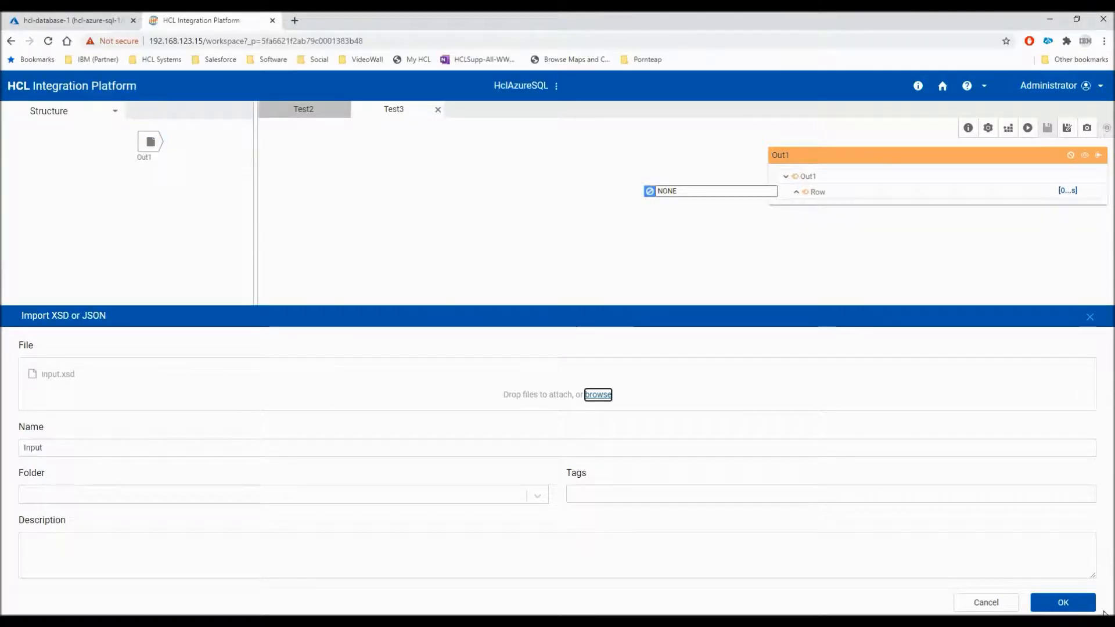
pyautogui.click(1074, 604)
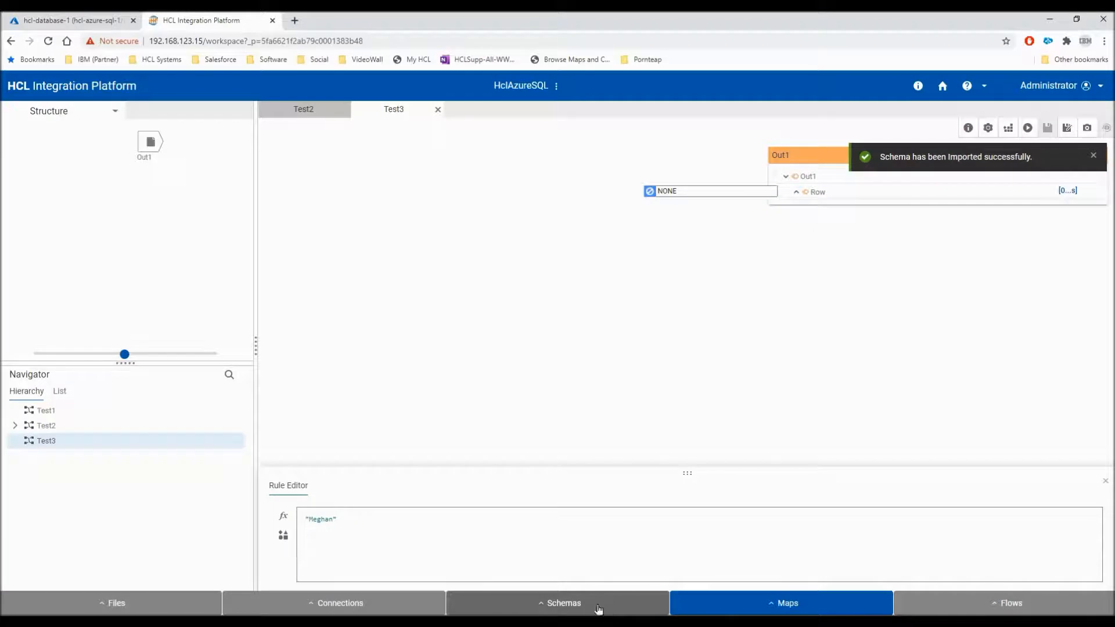
# Check that the schema list shows Input beside Test3_Out1, Test2_In1 and Generic.
pyautogui.click(598, 608)
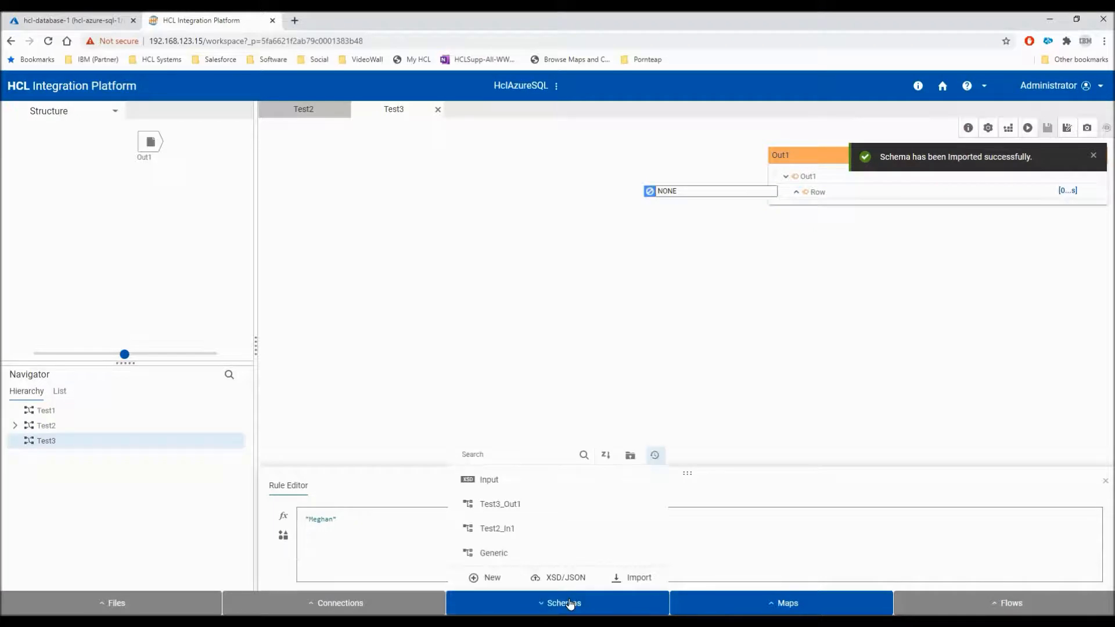
pyautogui.click(491, 484)
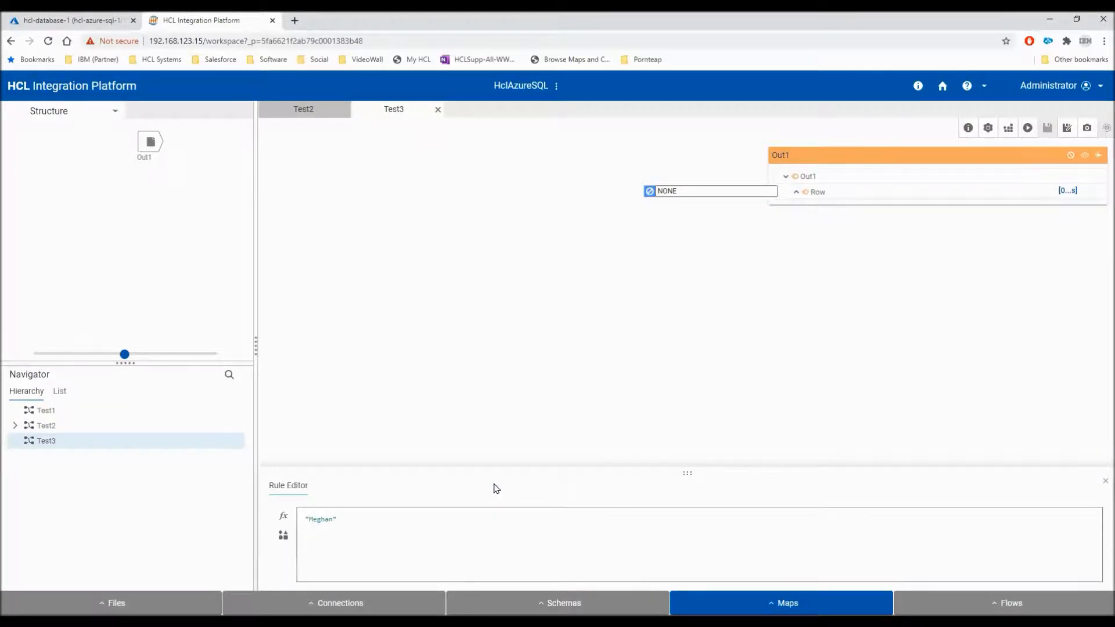
pyautogui.click(559, 607)
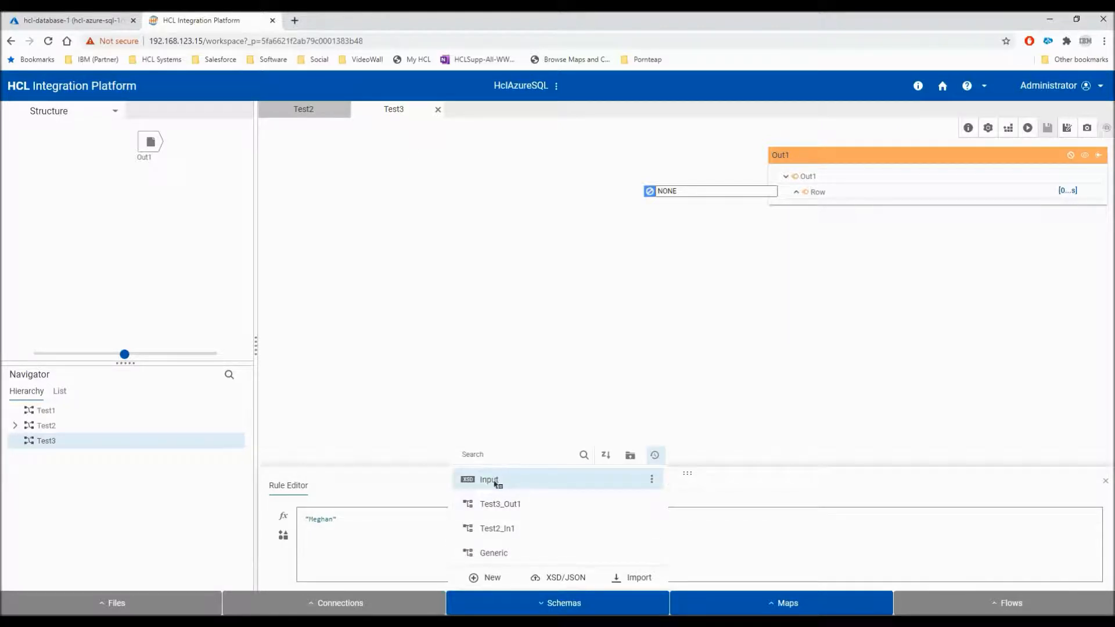
pyautogui.click(495, 482)
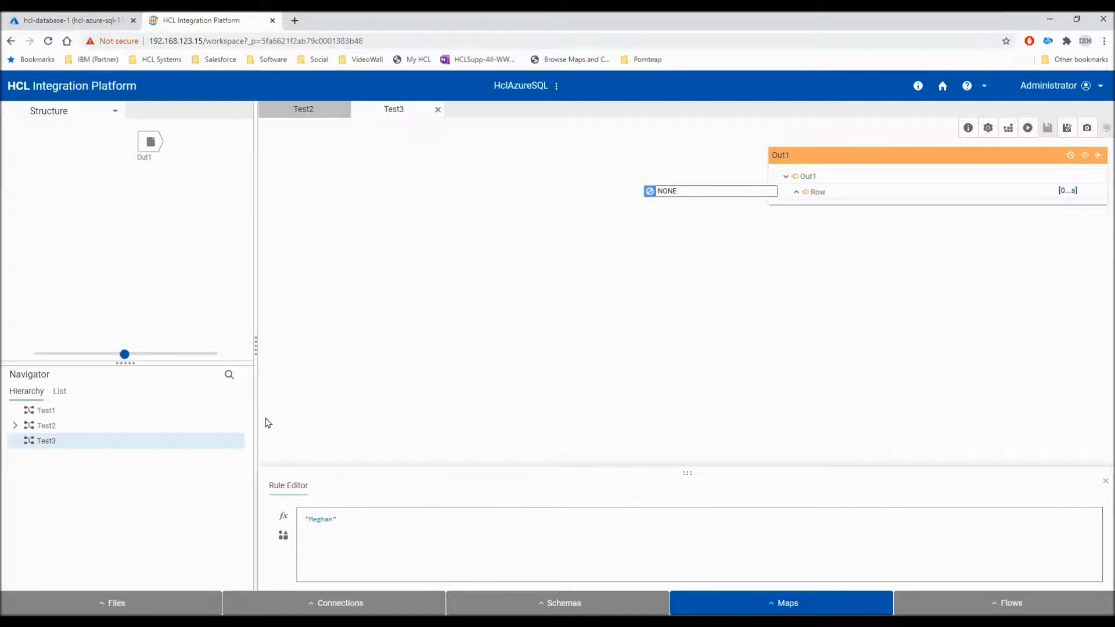
# Upload Input.xml from the computer as a new project file.
pyautogui.click(119, 604)
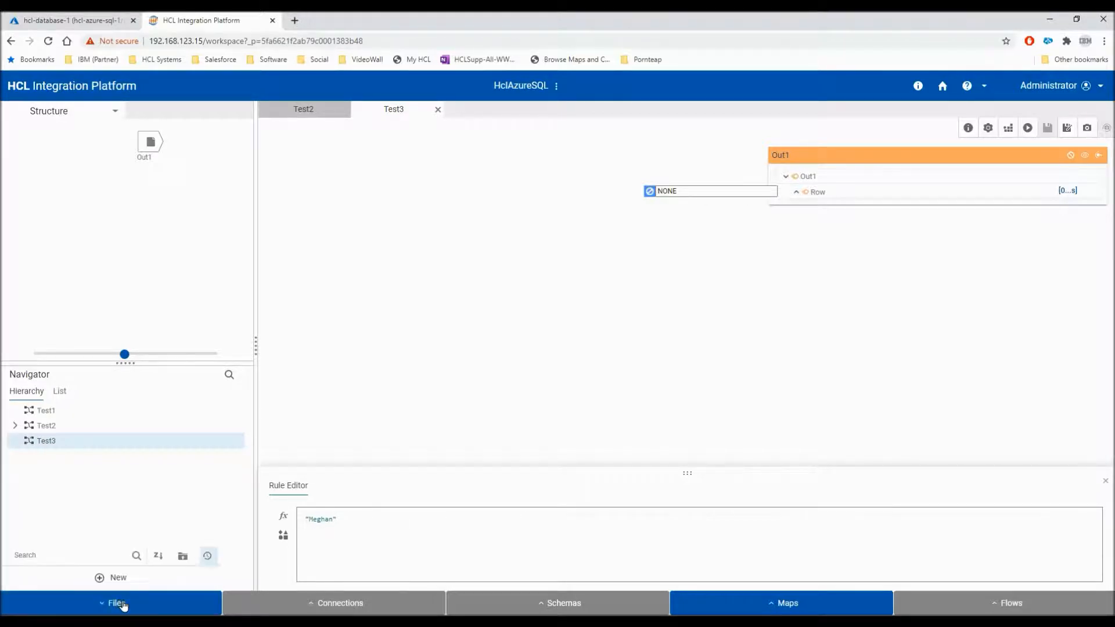
pyautogui.click(117, 578)
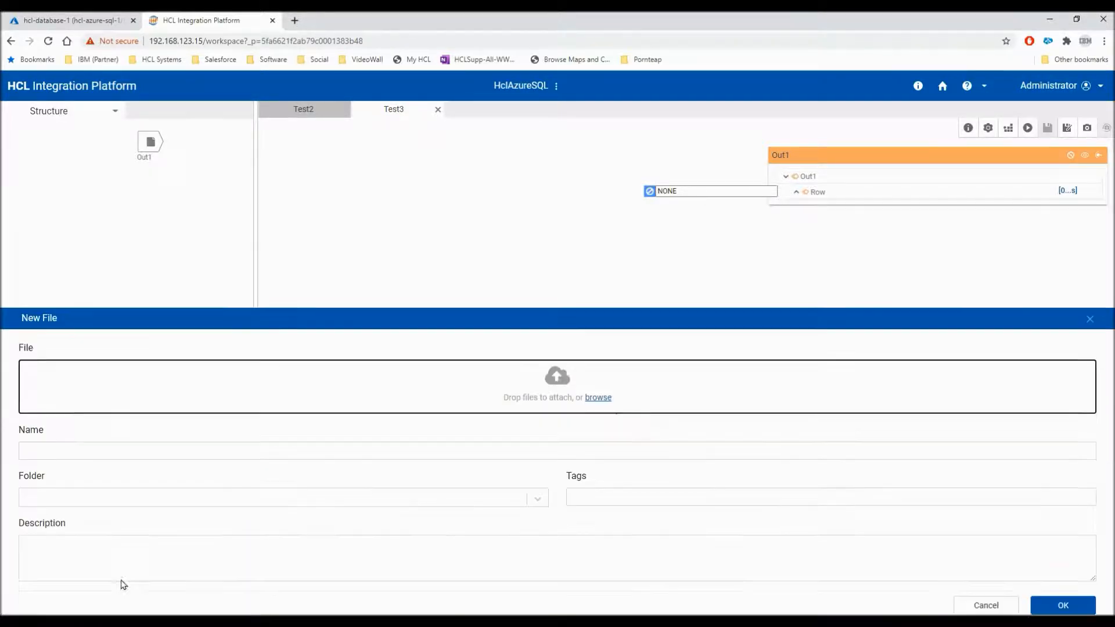
pyautogui.click(598, 395)
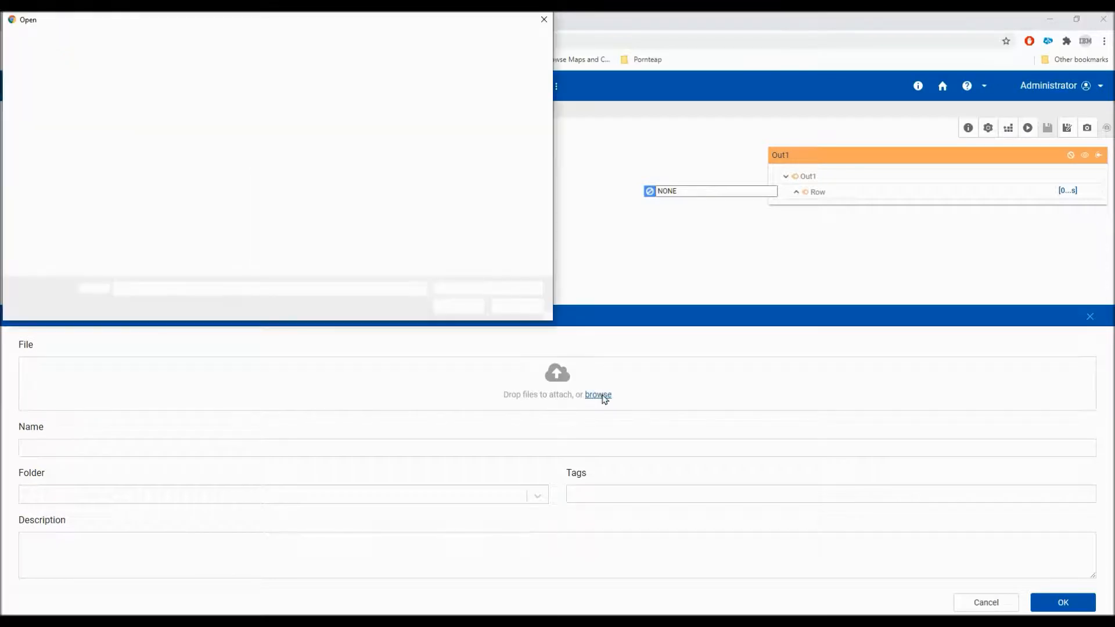
pyautogui.doubleClick(153, 145)
pyautogui.click(1069, 608)
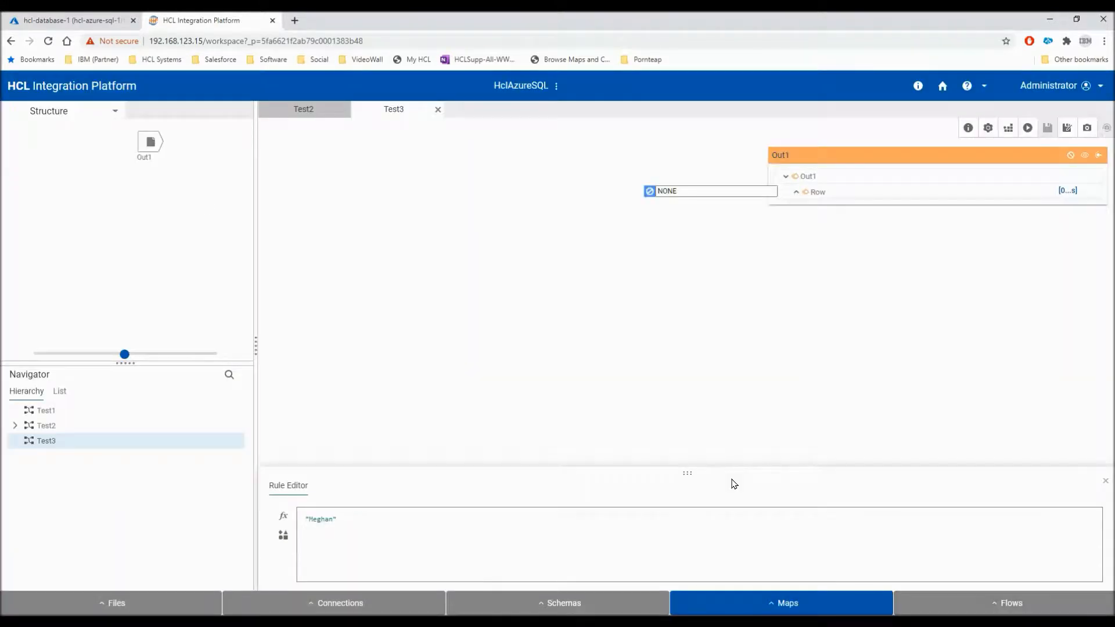
pyautogui.click(44, 112)
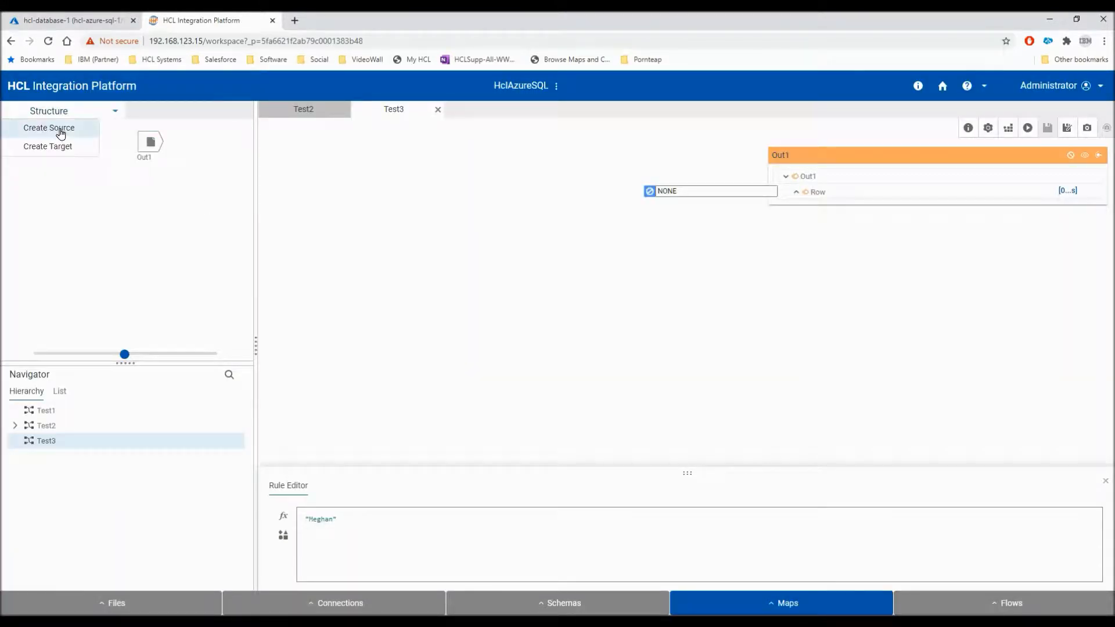
# Start a new source named In1 with a new File connection instead of an existing one.
pyautogui.click(61, 133)
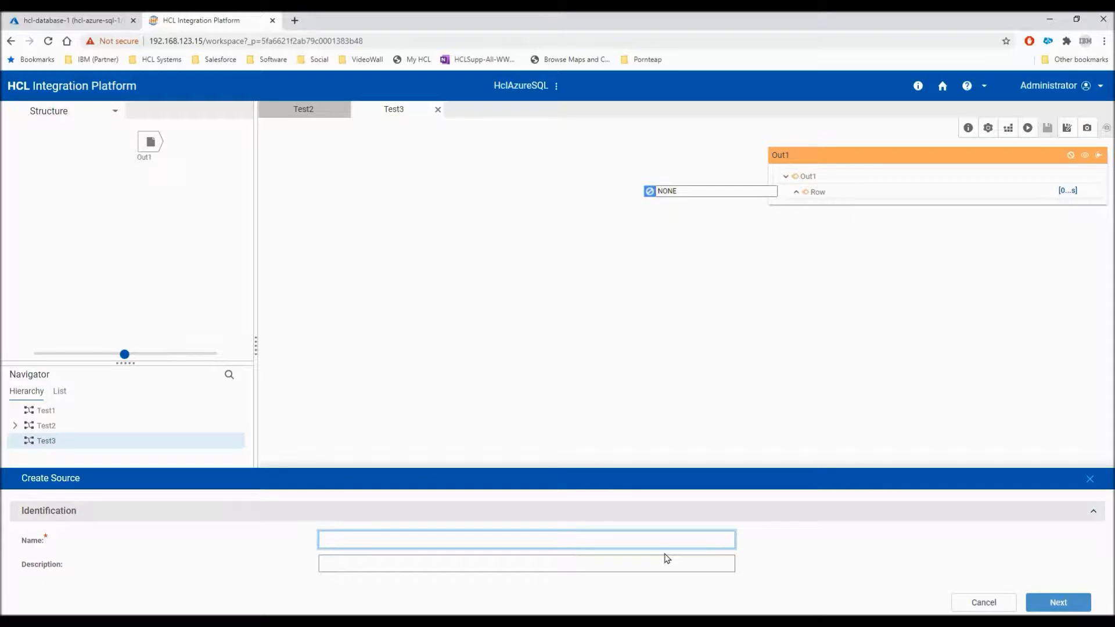
pyautogui.write('In1')
pyautogui.click(1048, 602)
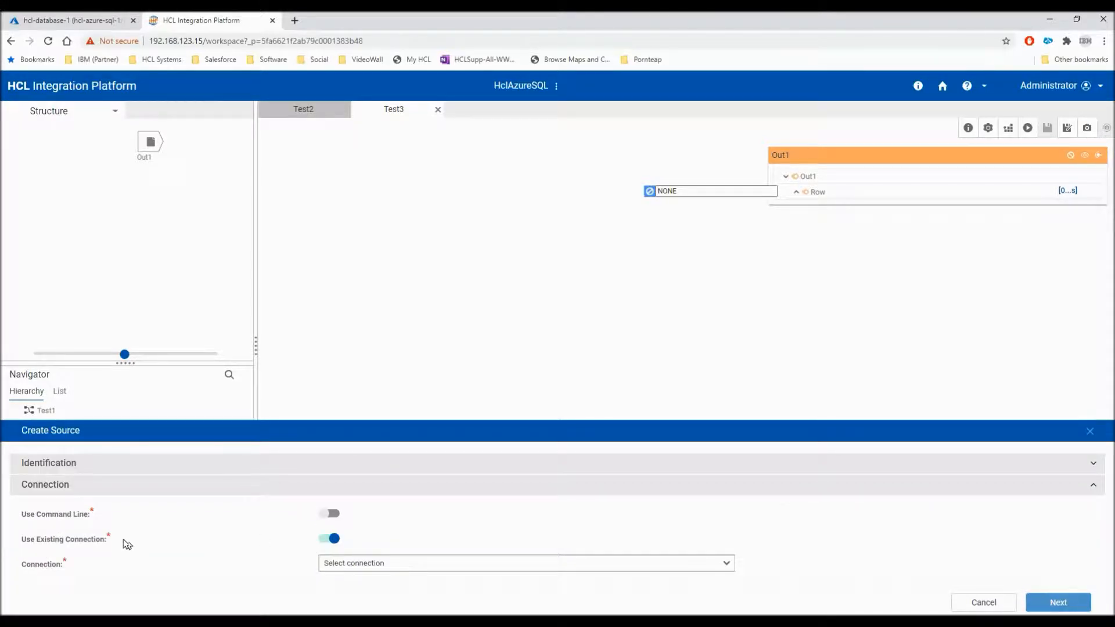
pyautogui.click(333, 538)
pyautogui.click(350, 565)
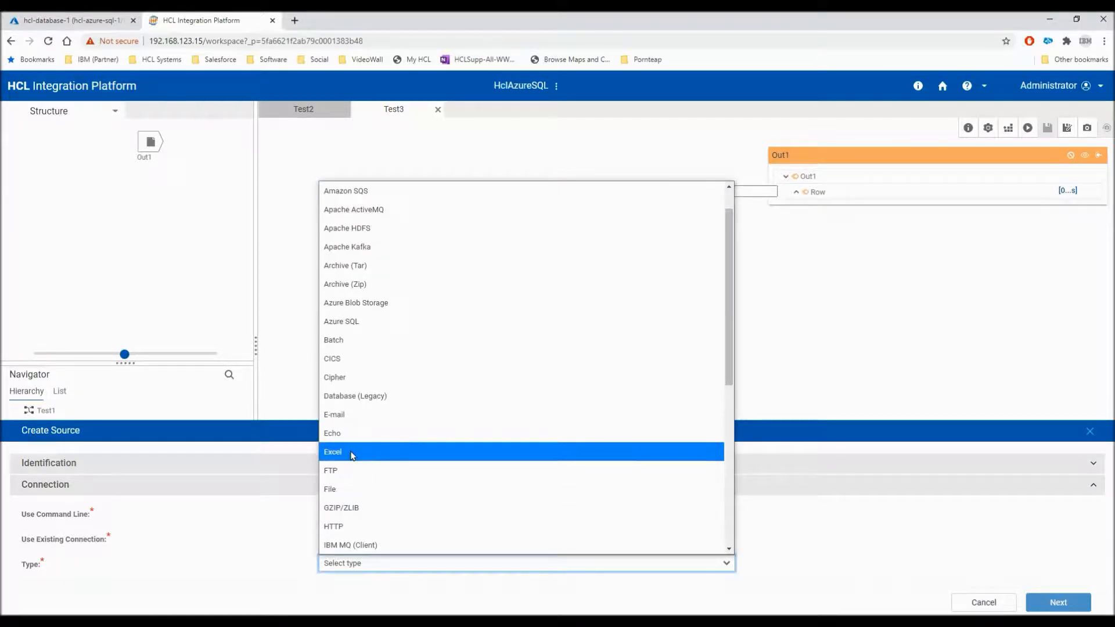
pyautogui.click(347, 486)
pyautogui.click(1058, 602)
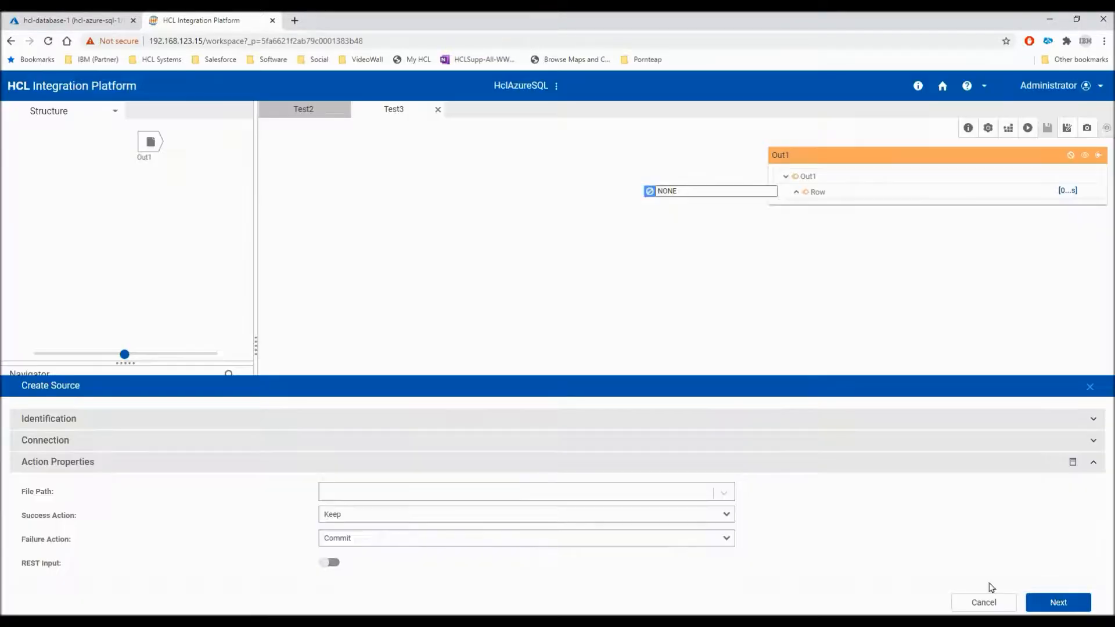
# Point In1 at the file path Input.xml with REST input enabled.
pyautogui.click(376, 492)
pyautogui.click(368, 518)
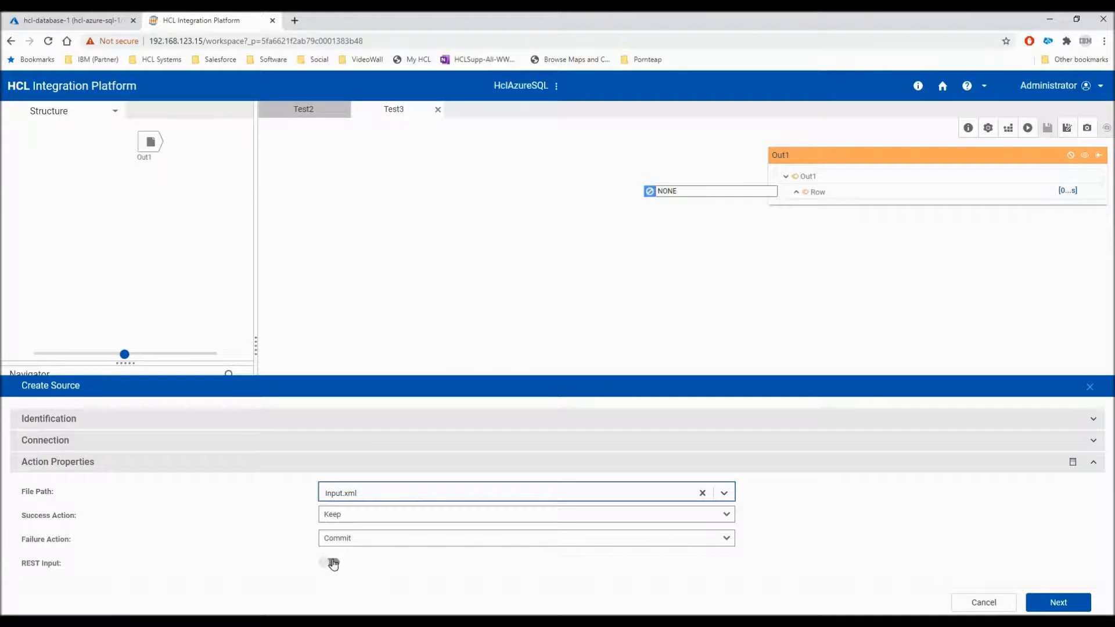
pyautogui.click(333, 562)
pyautogui.click(1054, 604)
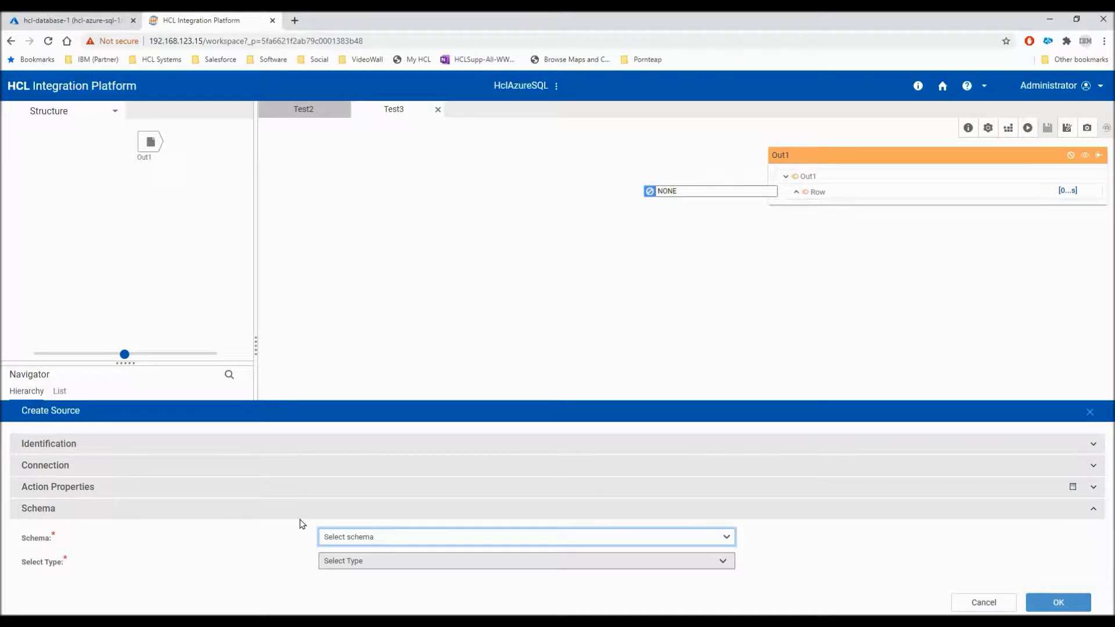
# Give In1 the Input schema with type XSD and finish the source.
pyautogui.click(372, 545)
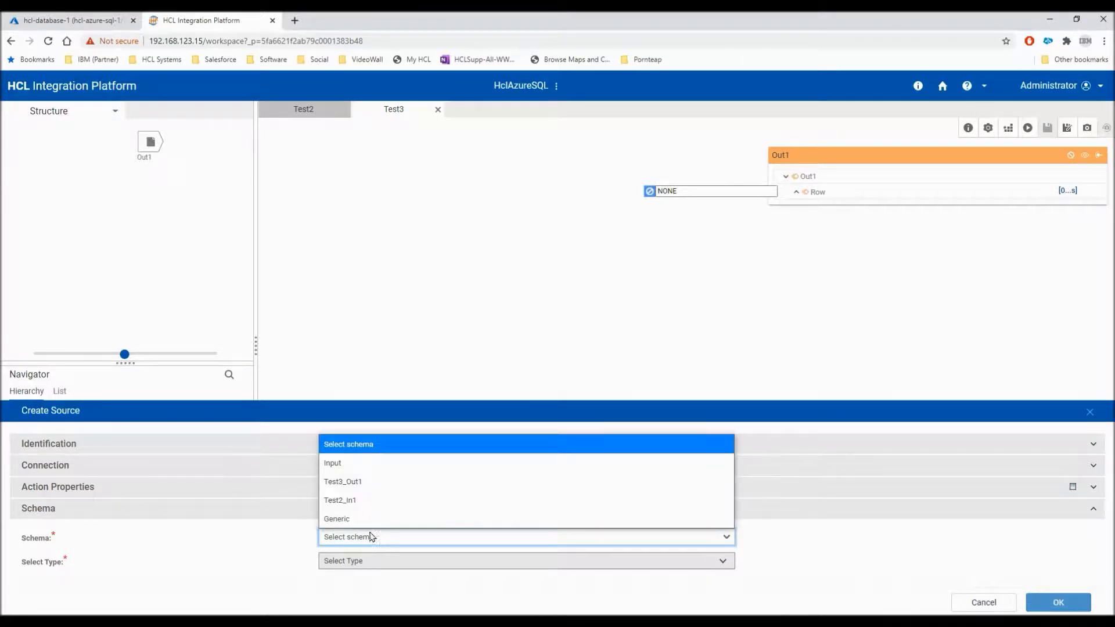
pyautogui.click(343, 465)
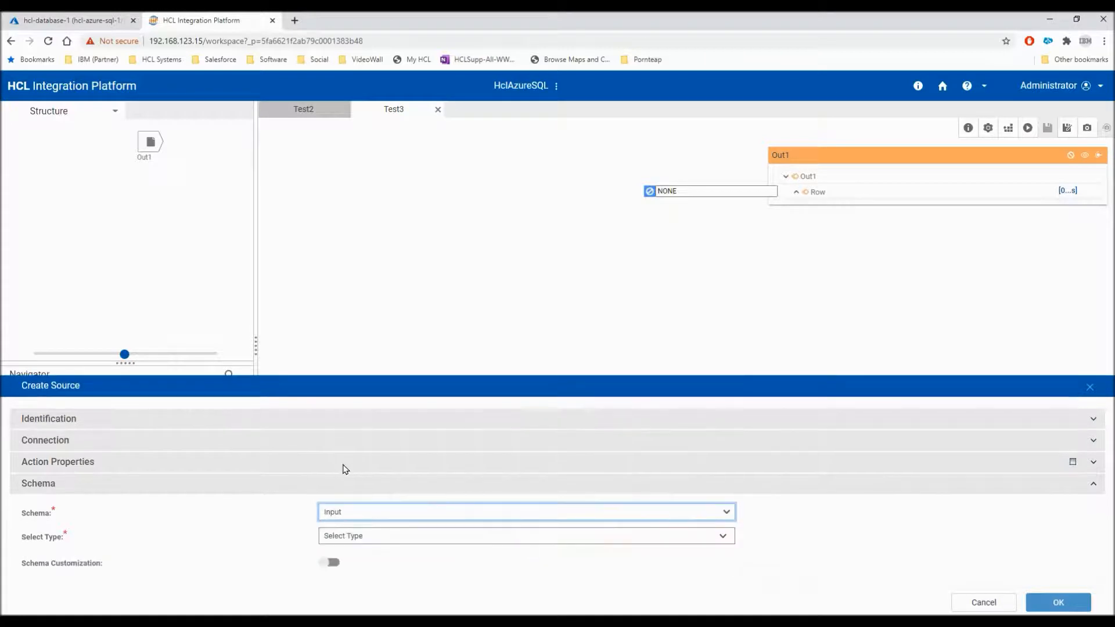
pyautogui.click(384, 543)
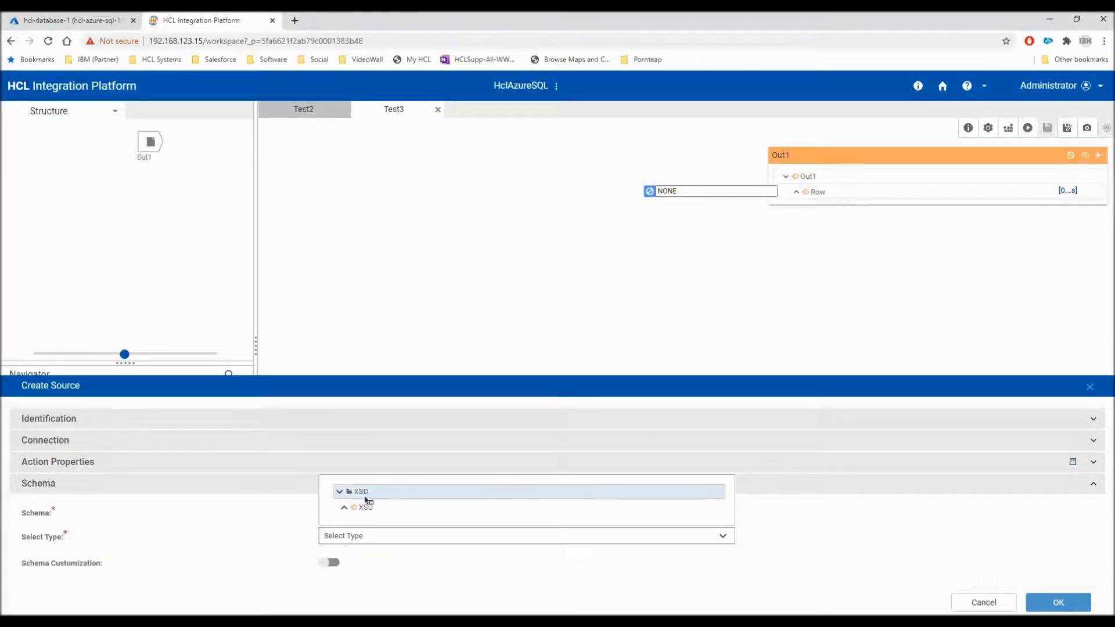
pyautogui.click(366, 507)
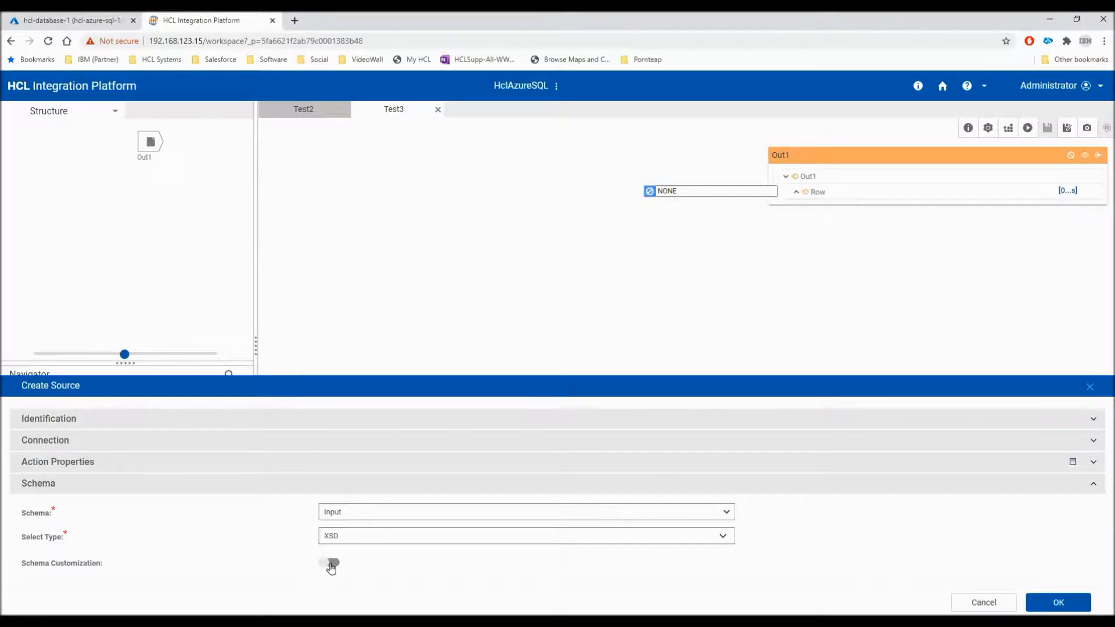
pyautogui.click(1052, 603)
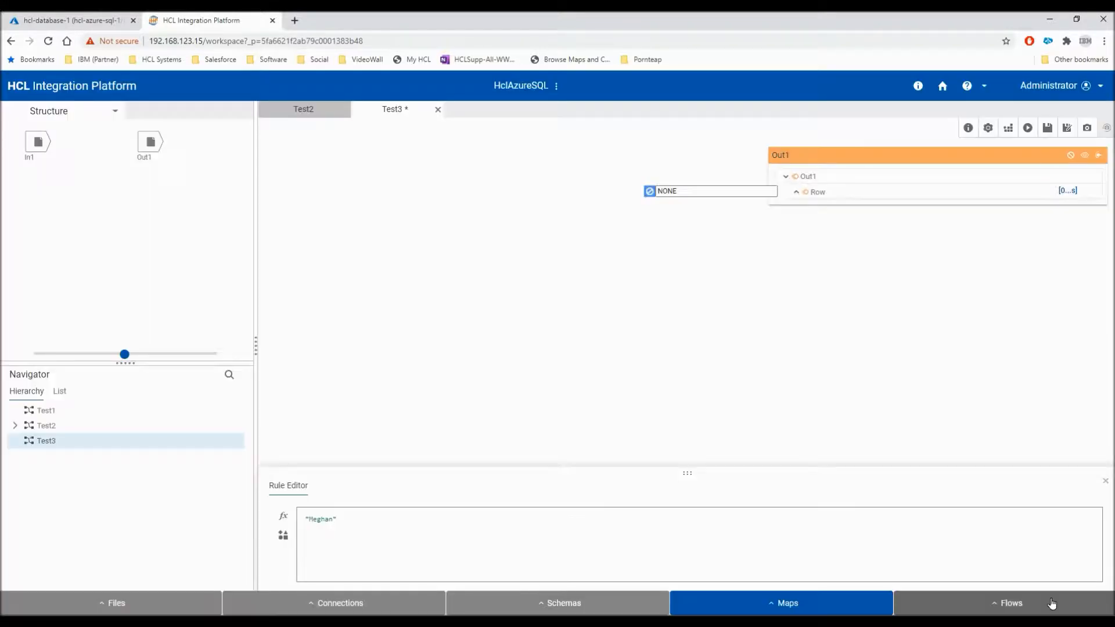
# Add the In1 card to the canvas and map its Row onto Out1's Row.
pyautogui.rightClick(41, 144)
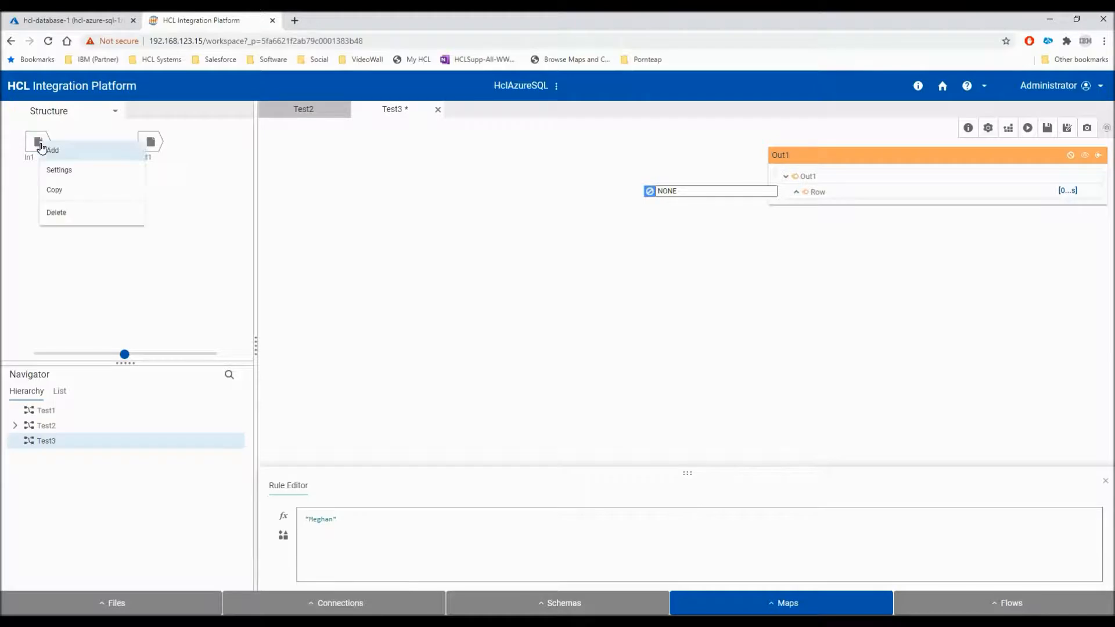
pyautogui.click(76, 151)
pyautogui.click(285, 177)
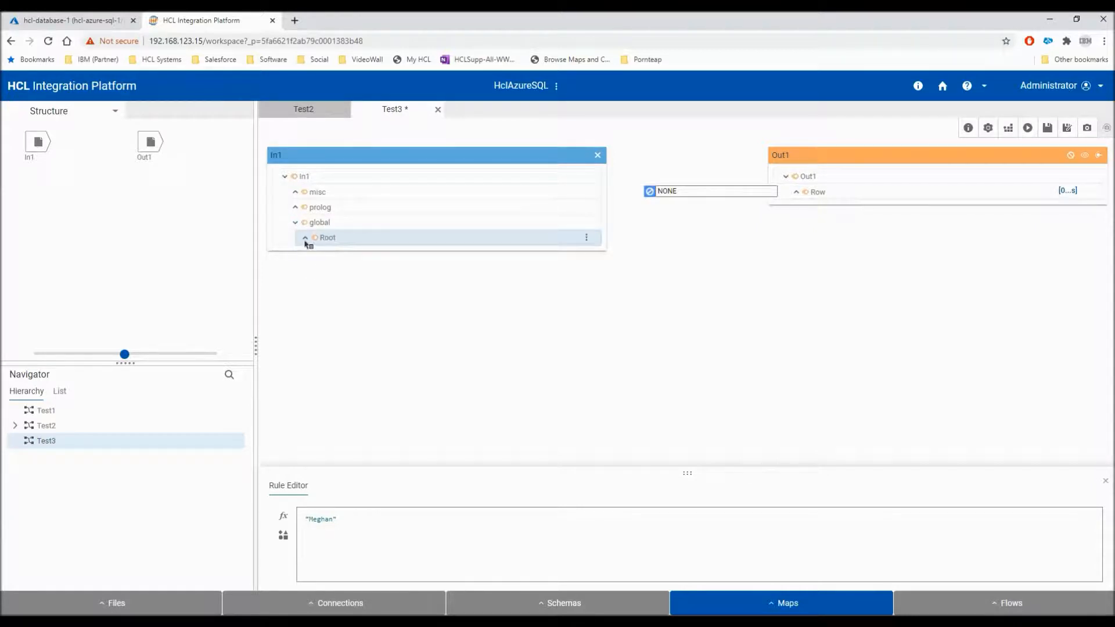
pyautogui.click(315, 255)
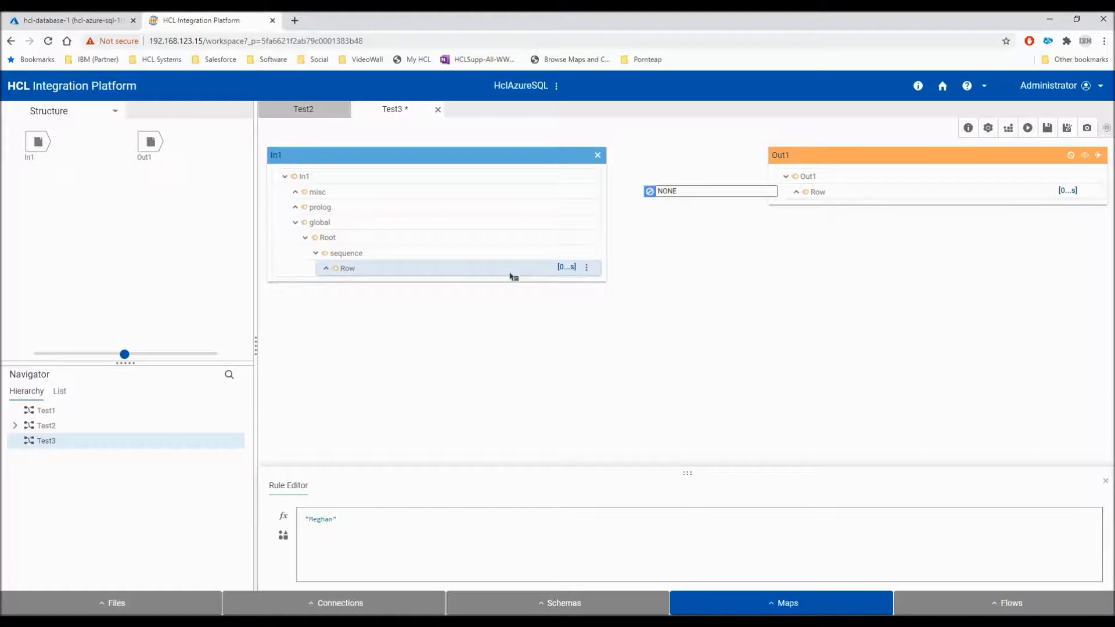
pyautogui.click(337, 285)
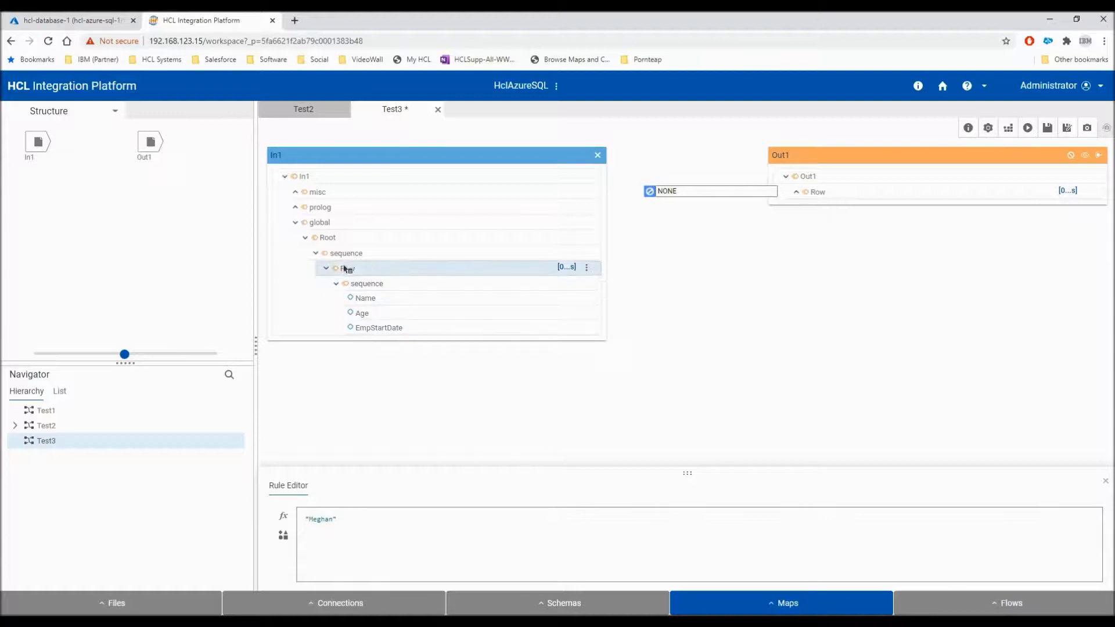
pyautogui.moveTo(345, 273); pyautogui.dragTo(821, 196)
# Change the Row rule to =F_EachXMLRow(Row:sequence:Root:global:In1).
pyautogui.click(356, 534)
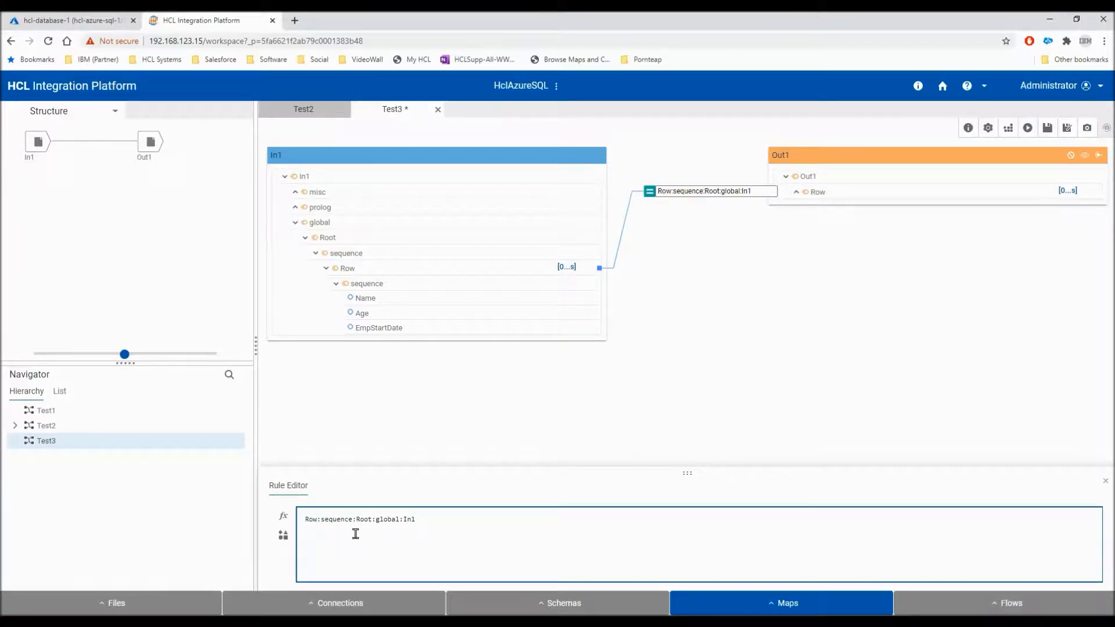
pyautogui.write('=F ')
pyautogui.write('EachXMLRow(')
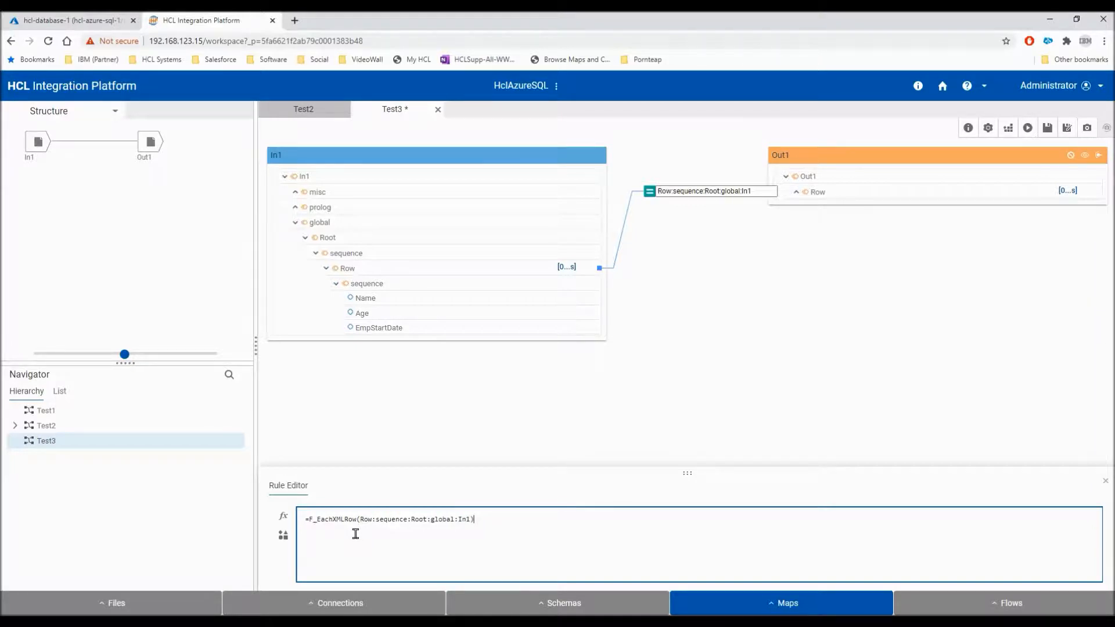
pyautogui.press('Return')
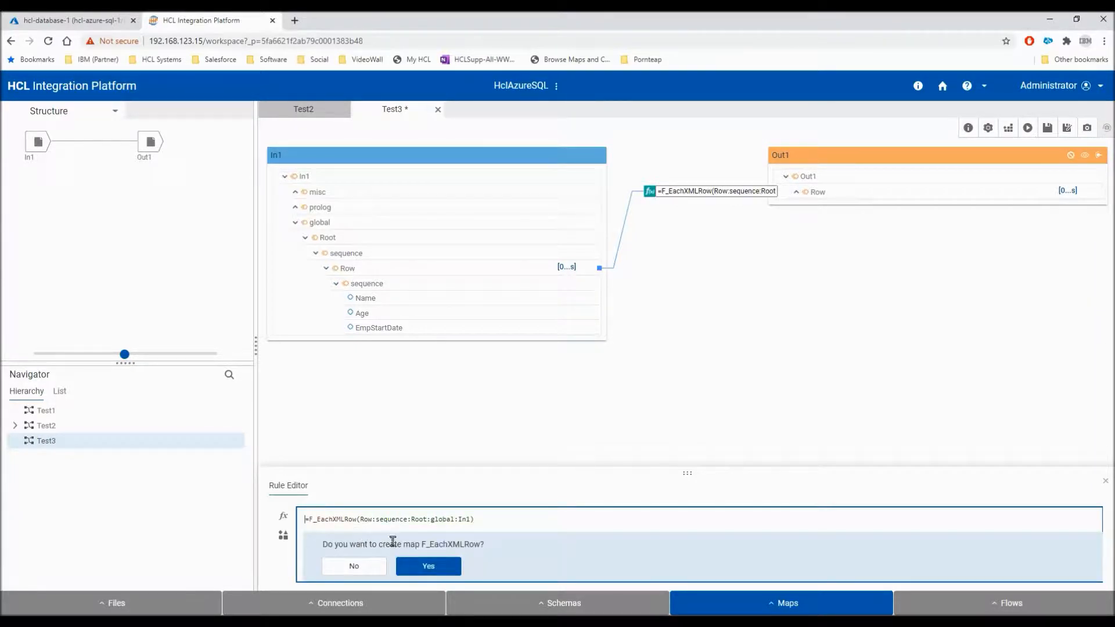
# Create the F_EachXMLRow map, link Name, Age and EmpStartDate to Row's columns, and save it.
pyautogui.click(429, 567)
pyautogui.click(285, 177)
pyautogui.click(785, 176)
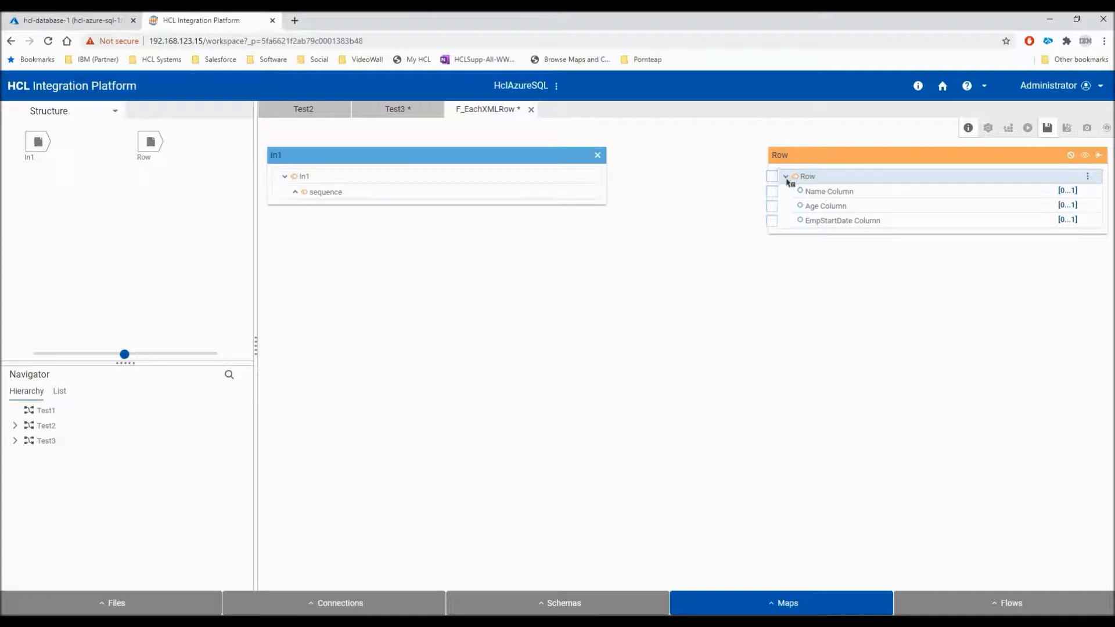
pyautogui.click(295, 192)
pyautogui.moveTo(334, 213); pyautogui.dragTo(825, 194)
pyautogui.moveTo(325, 223); pyautogui.dragTo(828, 207)
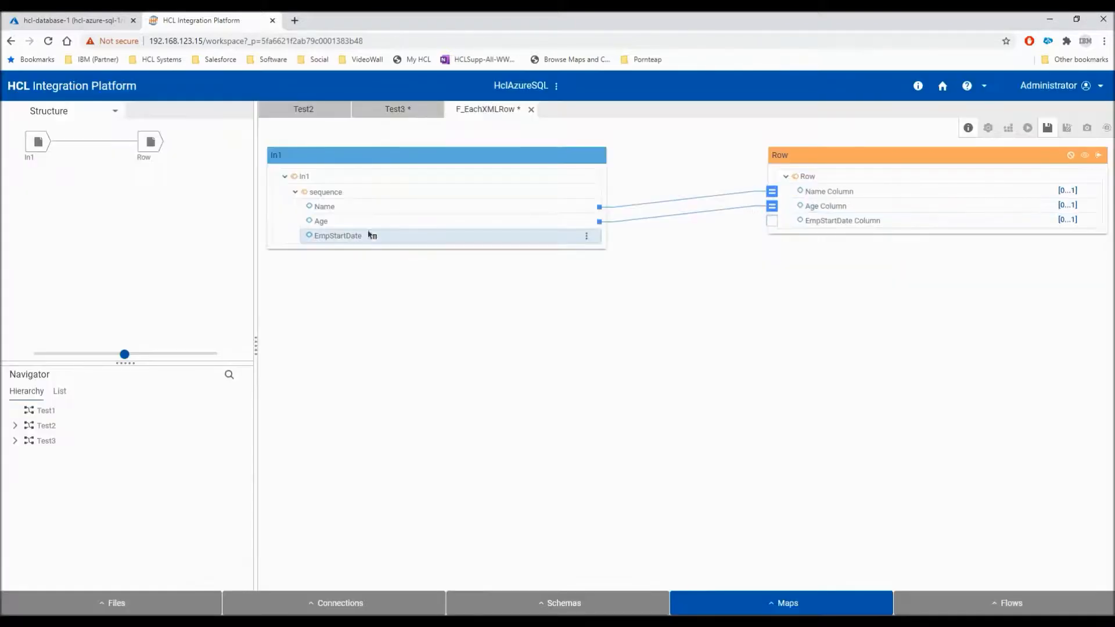
pyautogui.moveTo(341, 241); pyautogui.dragTo(832, 222)
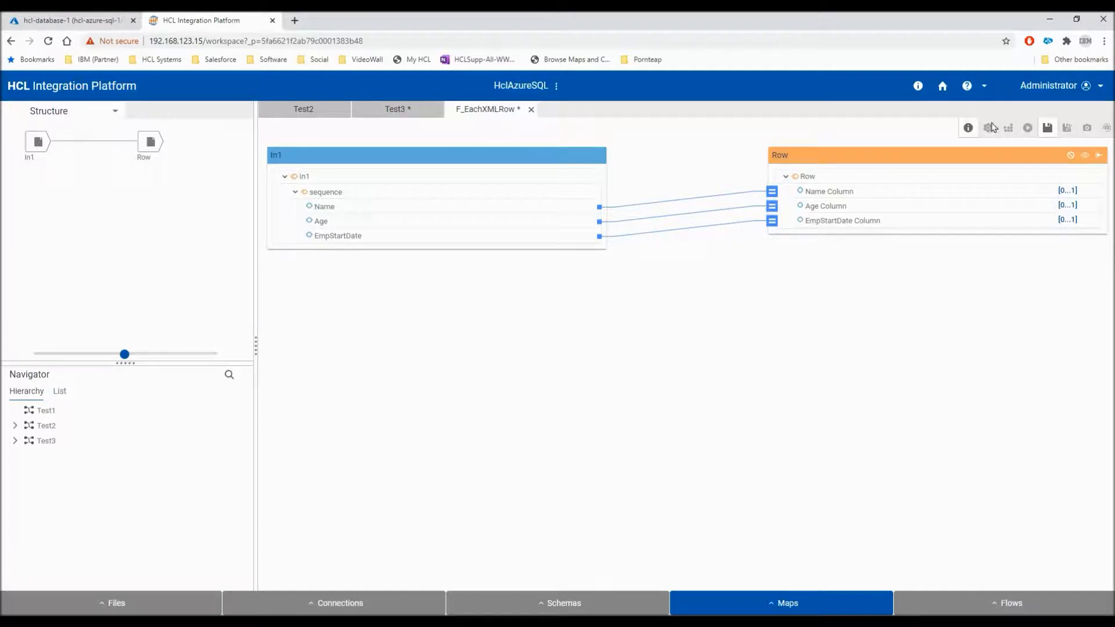
pyautogui.click(1047, 128)
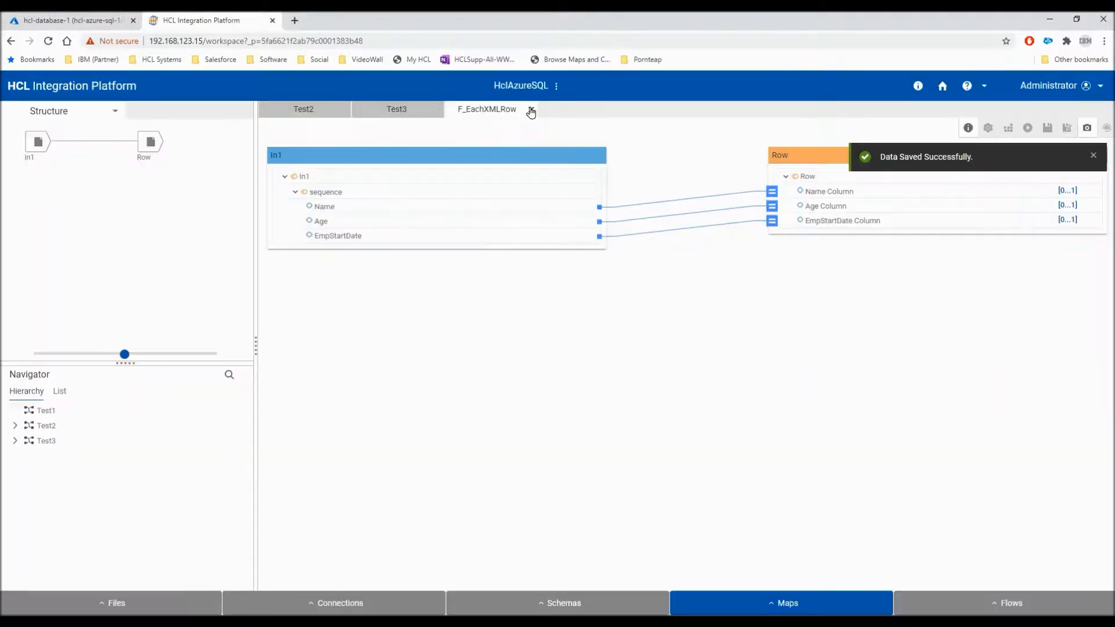
pyautogui.click(531, 109)
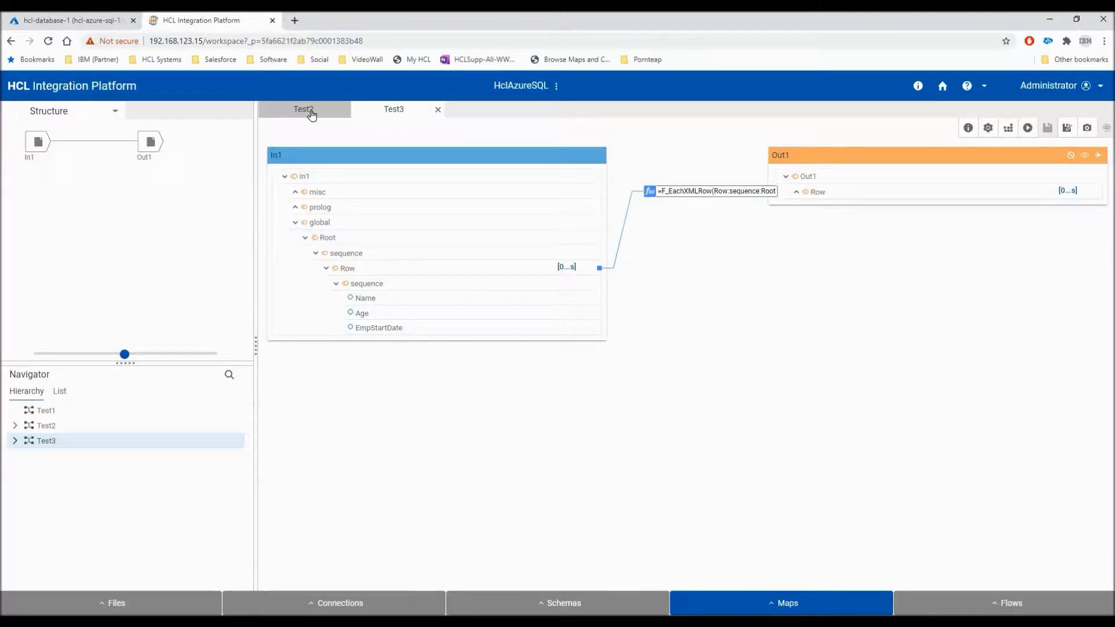
# Open the Azure query editor and log in with the SQL password.
pyautogui.click(54, 25)
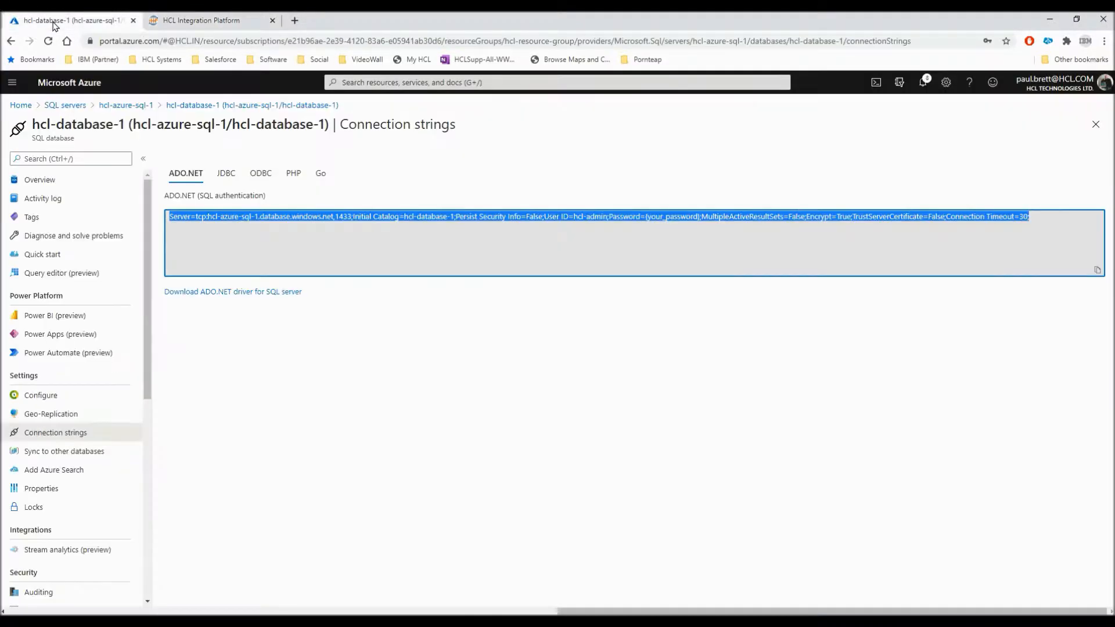
pyautogui.click(65, 276)
pyautogui.click(507, 413)
pyautogui.write('••')
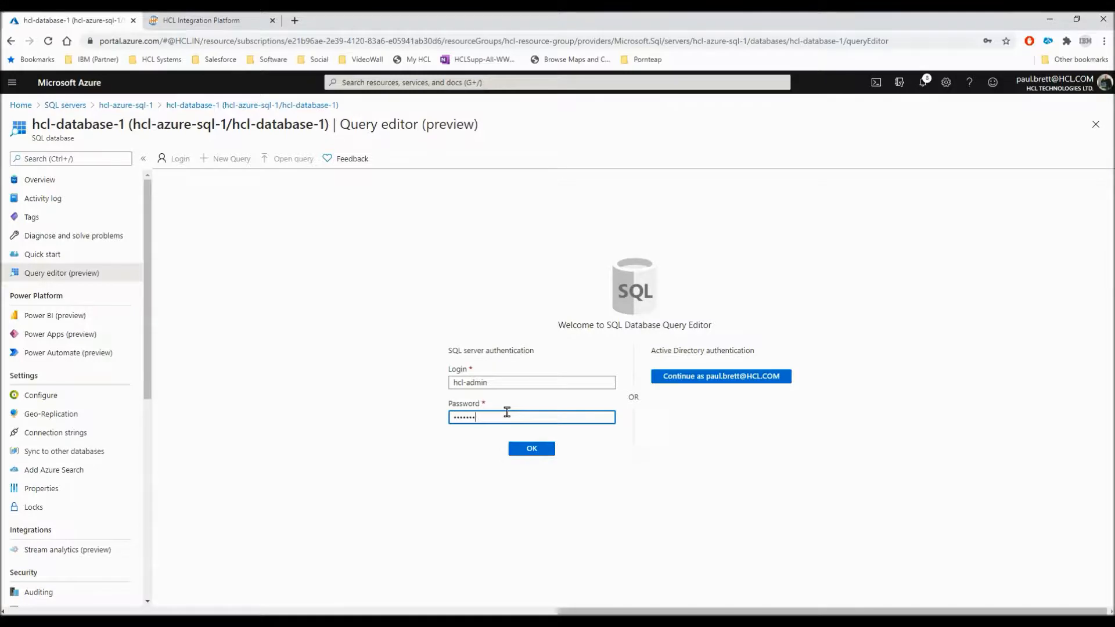
pyautogui.press('Return')
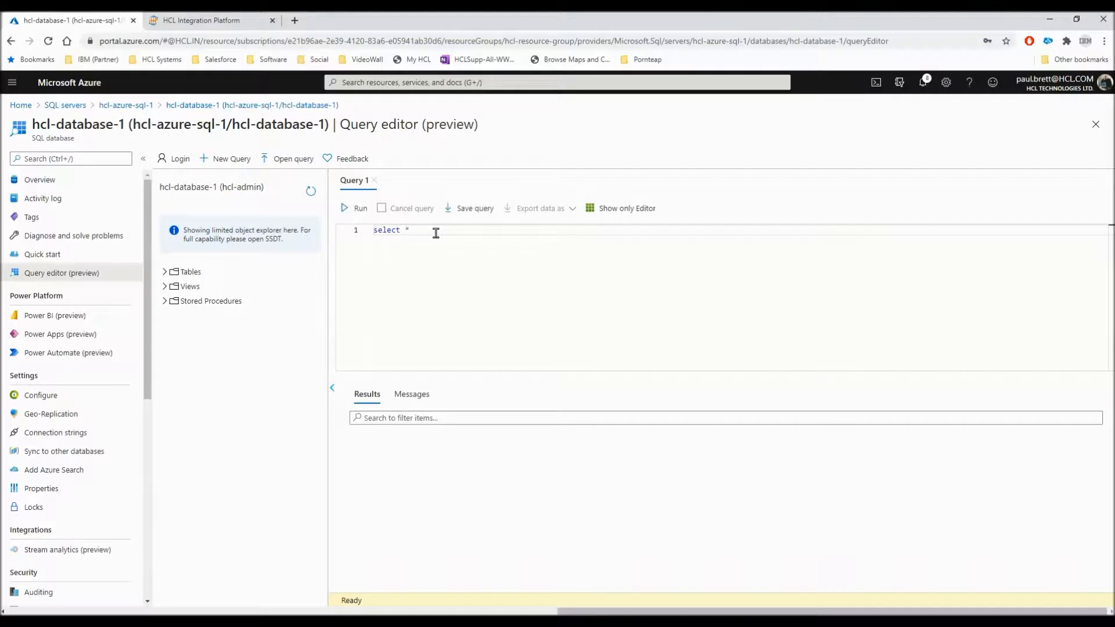
# Run select * from Test1 to see its three existing rows.
pyautogui.write('test3')
pyautogui.press('BackSpace')
pyautogui.write('1')
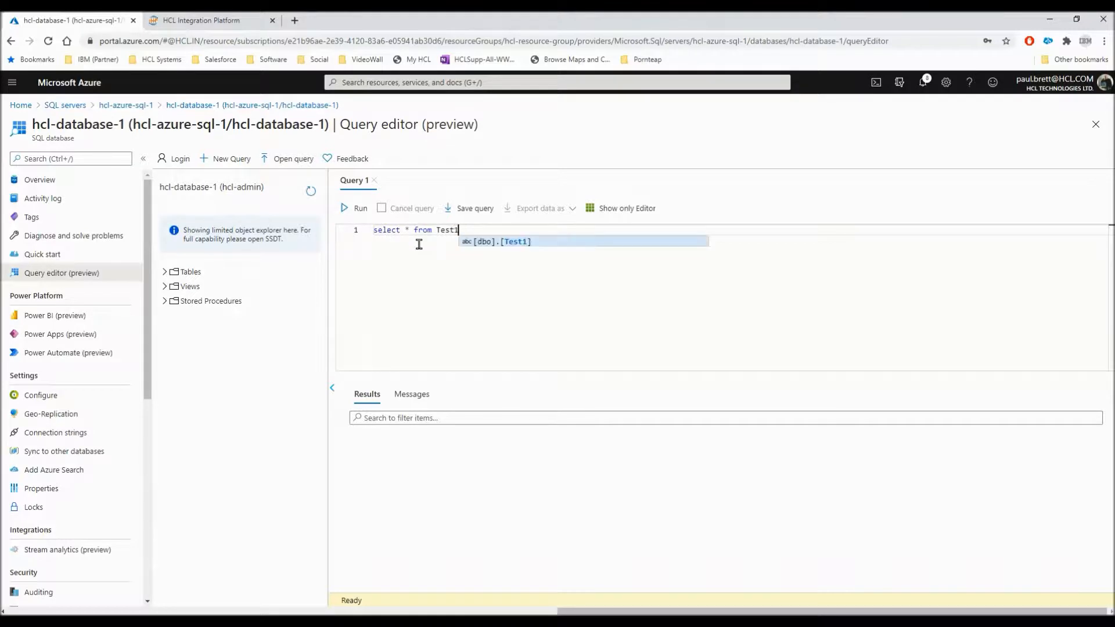
pyautogui.click(360, 209)
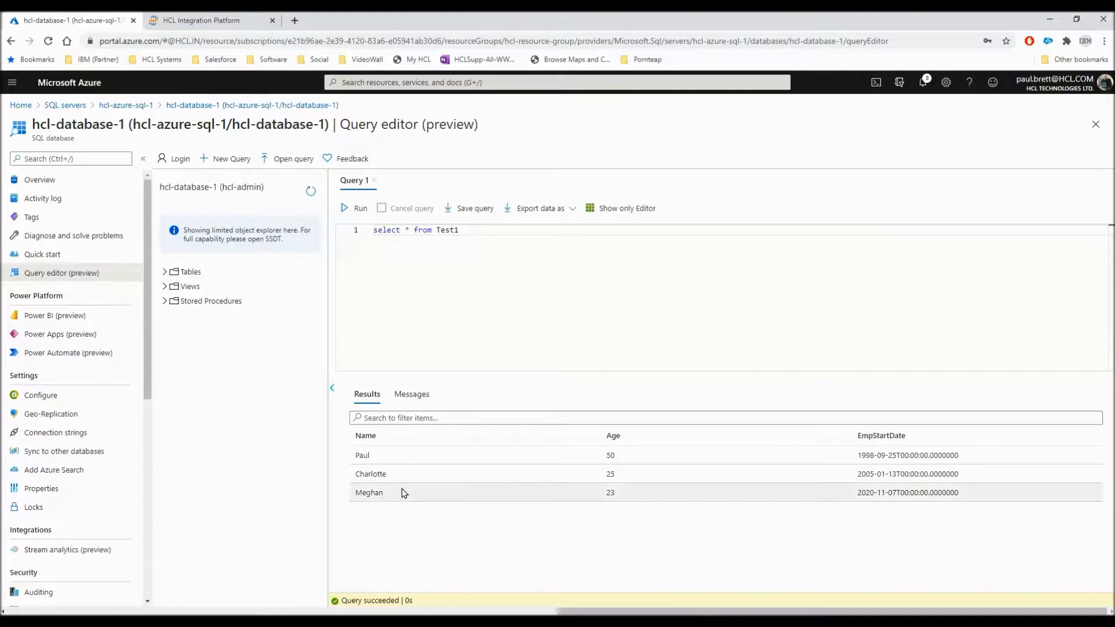
pyautogui.click(212, 22)
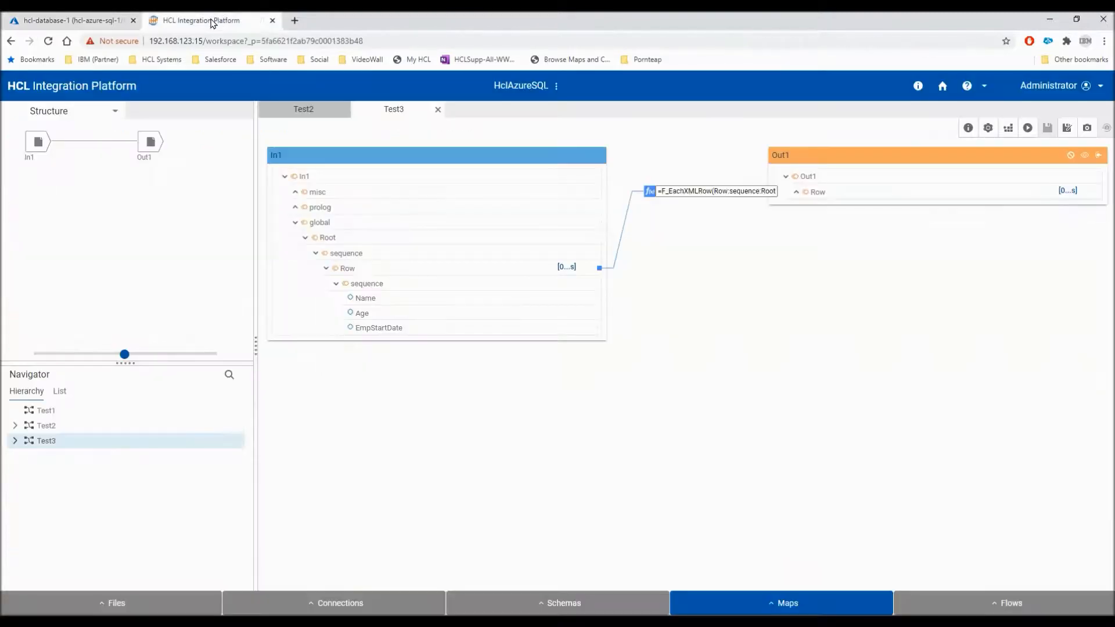
# Build and run the Test3 map, then return to the Azure query editor.
pyautogui.click(1009, 128)
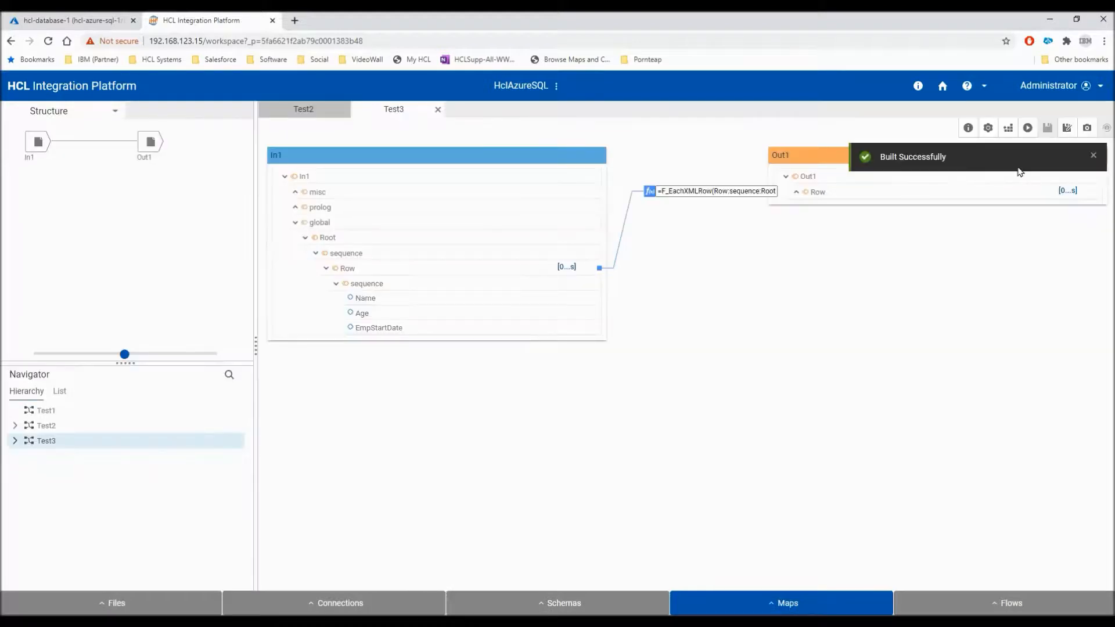
pyautogui.click(1028, 129)
pyautogui.click(92, 21)
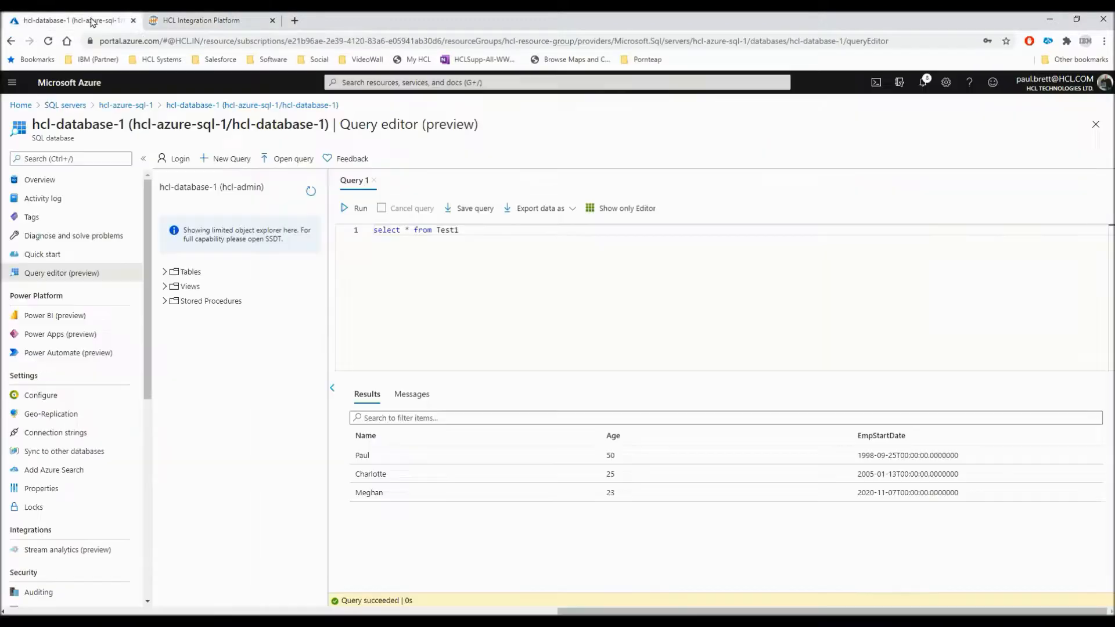
# Rerun the Test1 query to confirm a fourth row (age 32, start 2018-10-15).
pyautogui.click(356, 209)
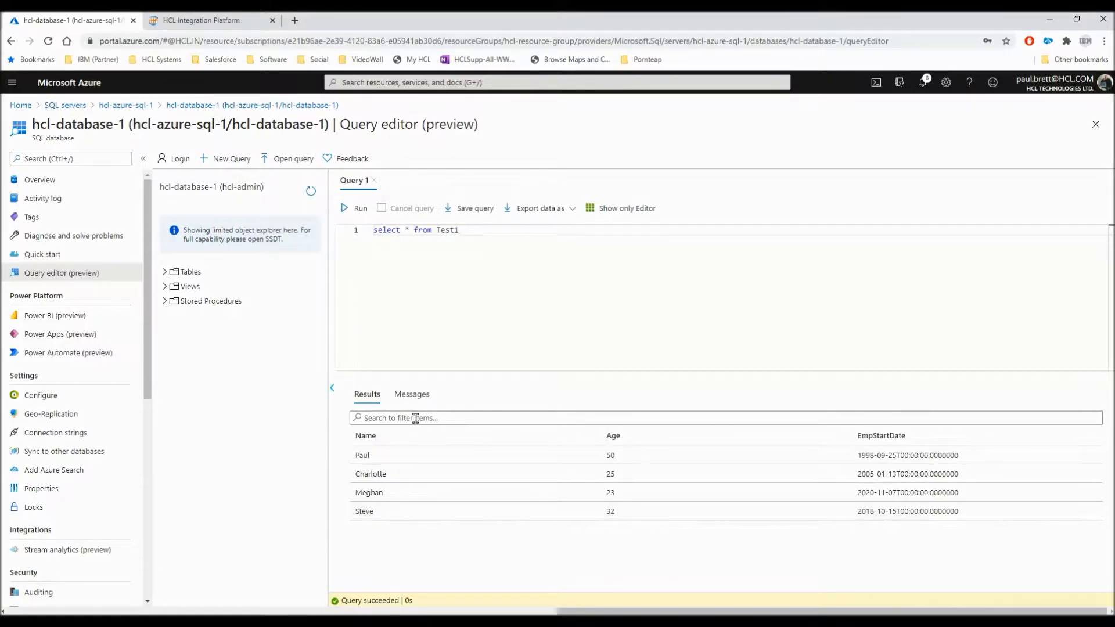
pyautogui.click(185, 23)
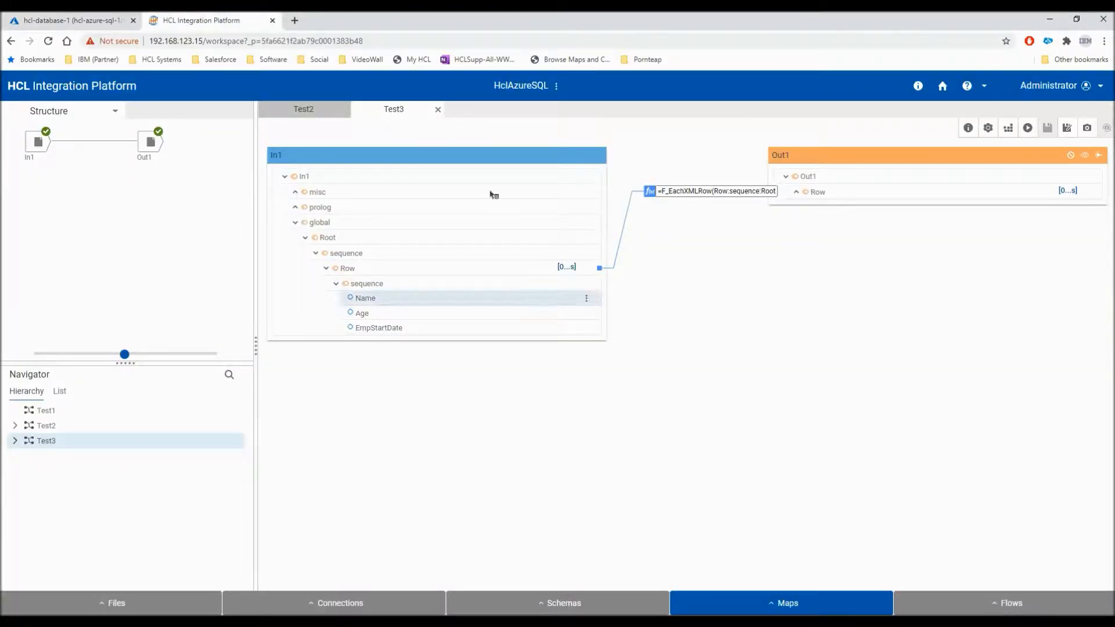
# Close the Test3 map and open the HclAzureSQL project's files list.
pyautogui.click(438, 110)
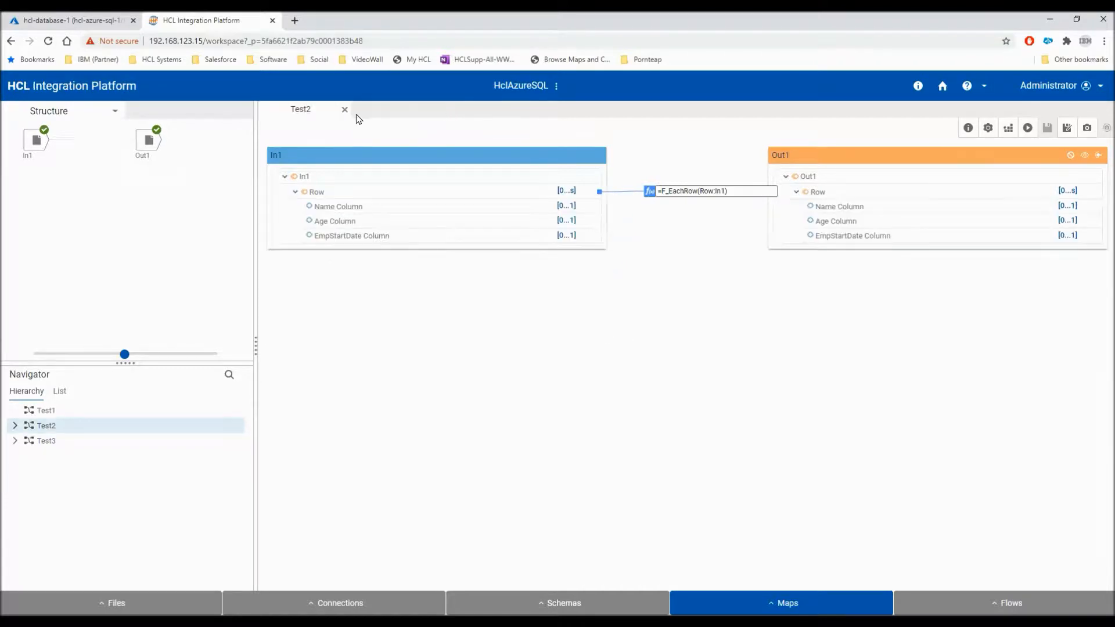
pyautogui.click(942, 87)
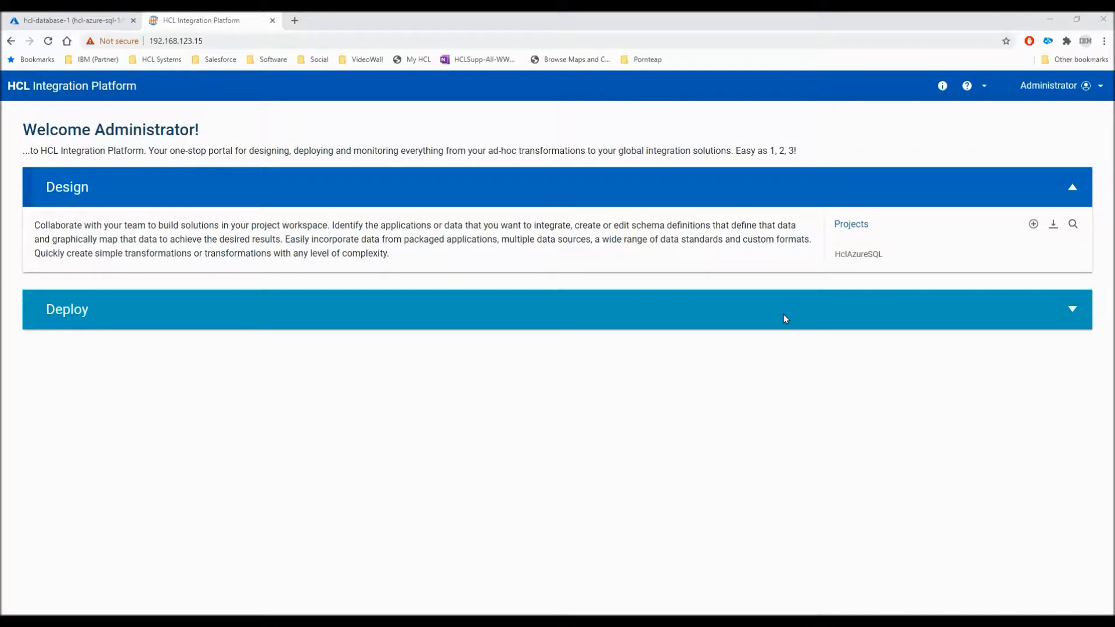
pyautogui.click(859, 256)
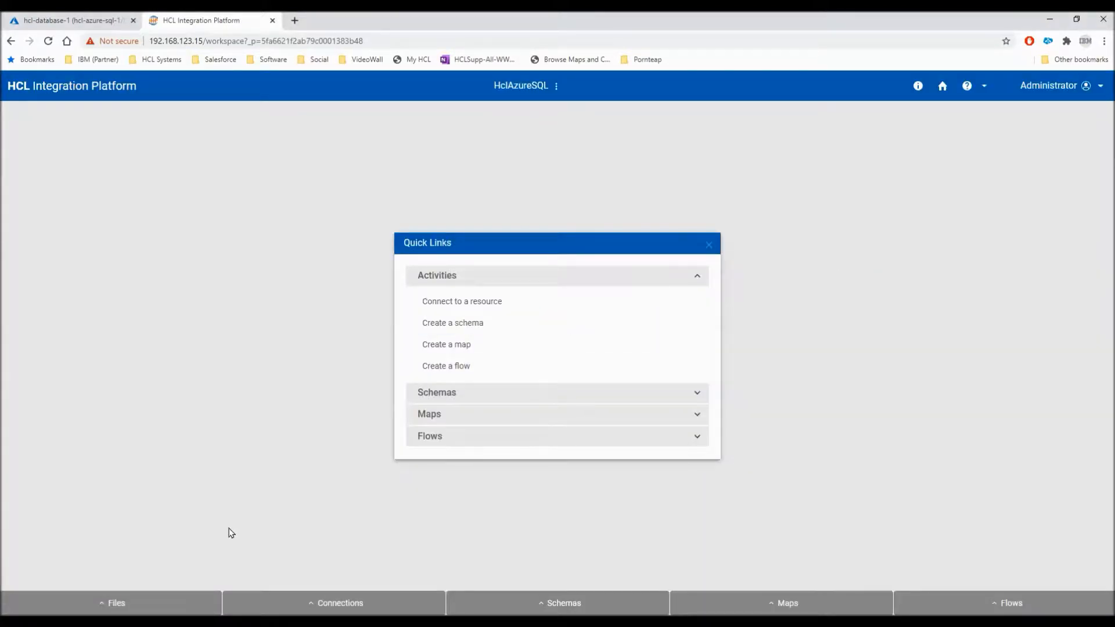
pyautogui.click(126, 601)
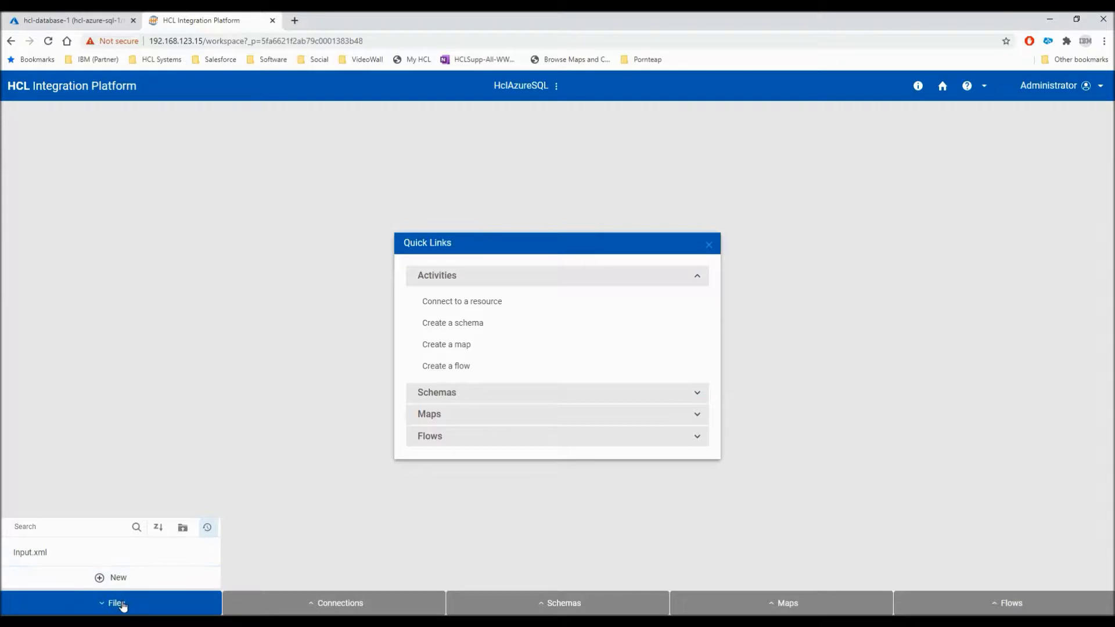
# Upload Input.xsd to the project files beside Input.xml, then return Home.
pyautogui.click(113, 578)
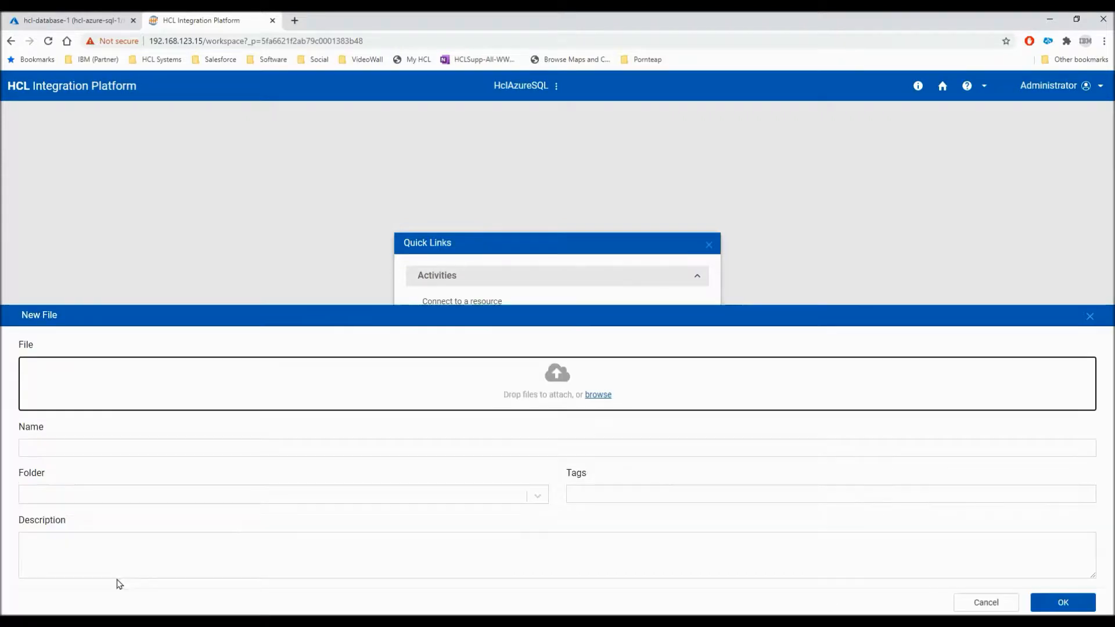
pyautogui.click(598, 395)
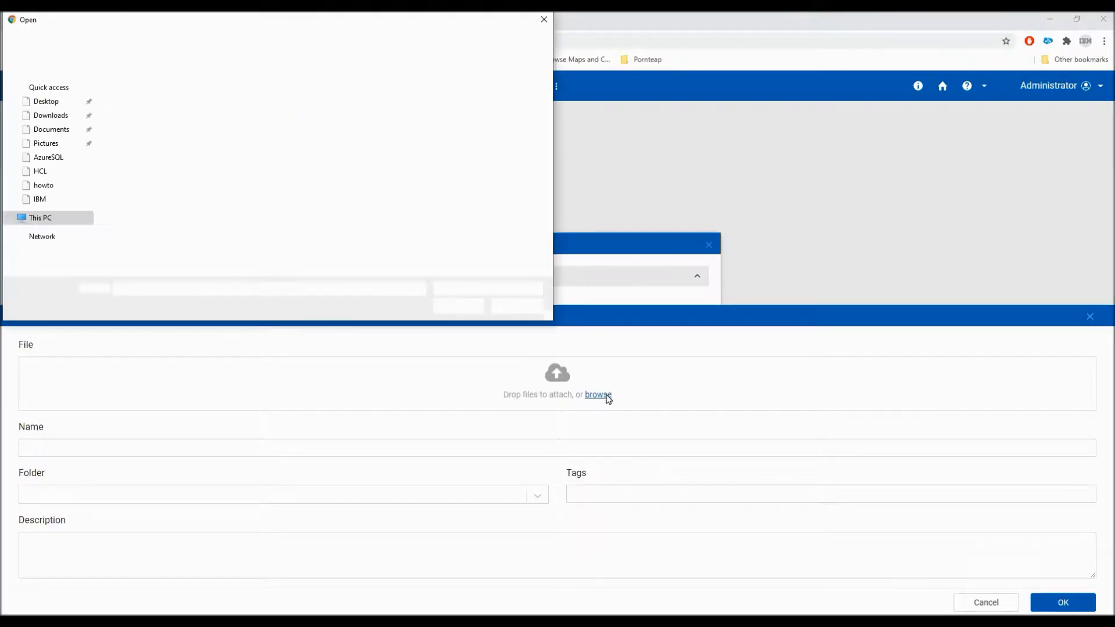
pyautogui.doubleClick(146, 182)
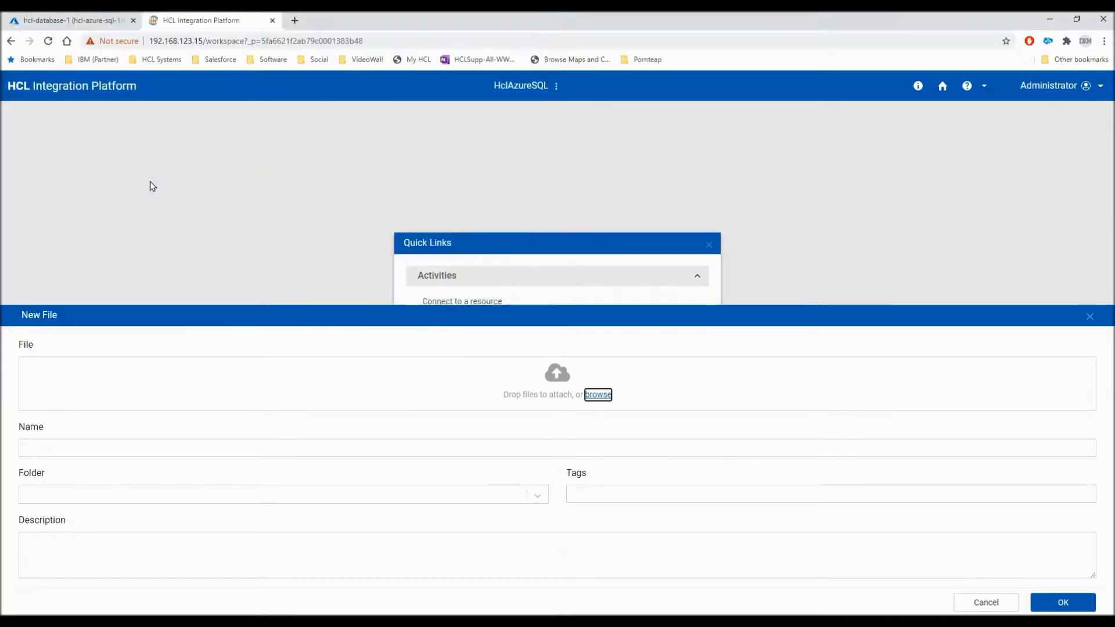
pyautogui.click(1072, 604)
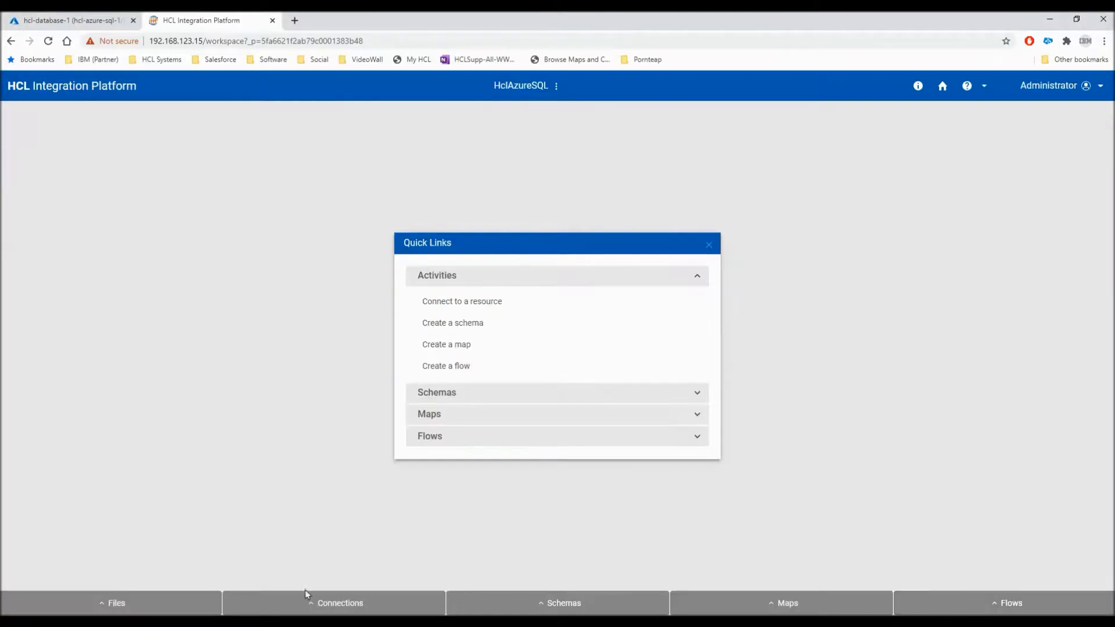
pyautogui.click(146, 610)
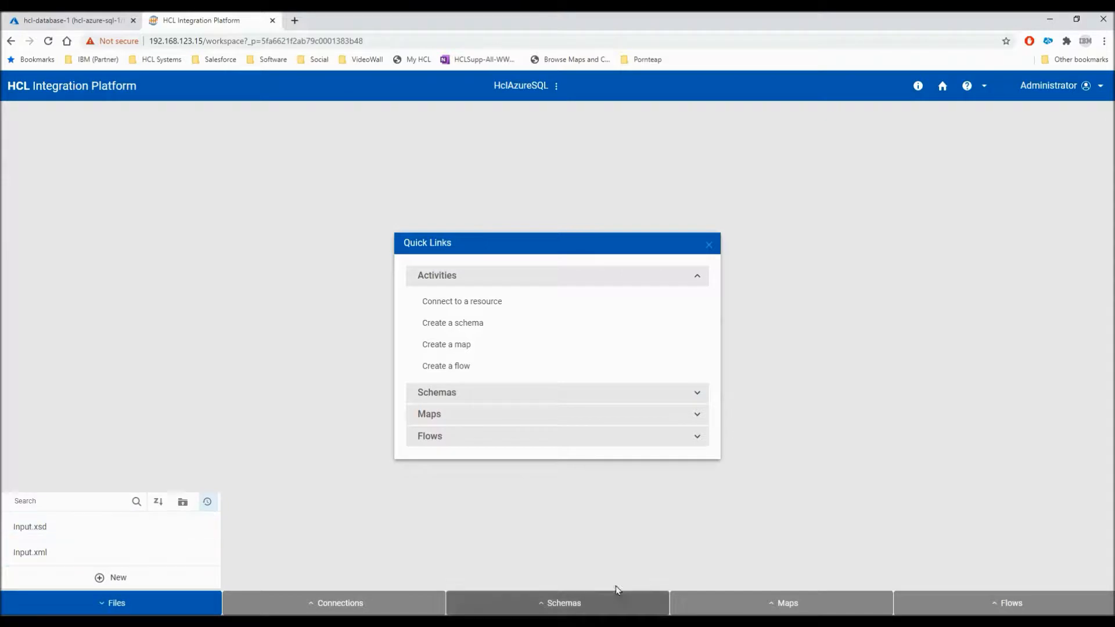
pyautogui.click(943, 86)
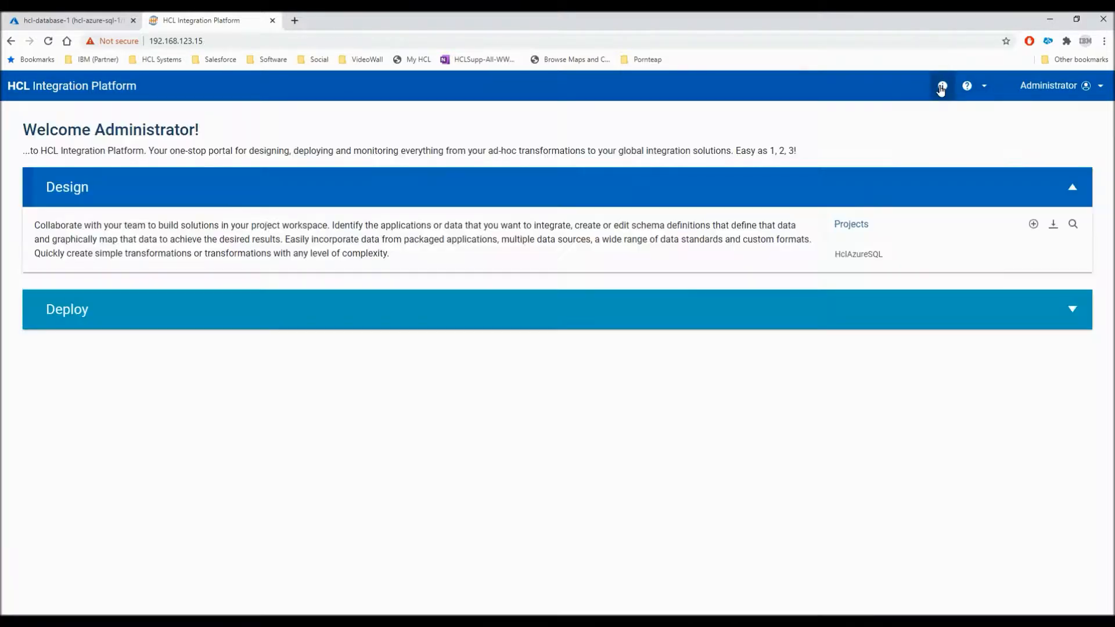
# Start a new deployment package and name it Package1.
pyautogui.click(679, 321)
pyautogui.click(839, 342)
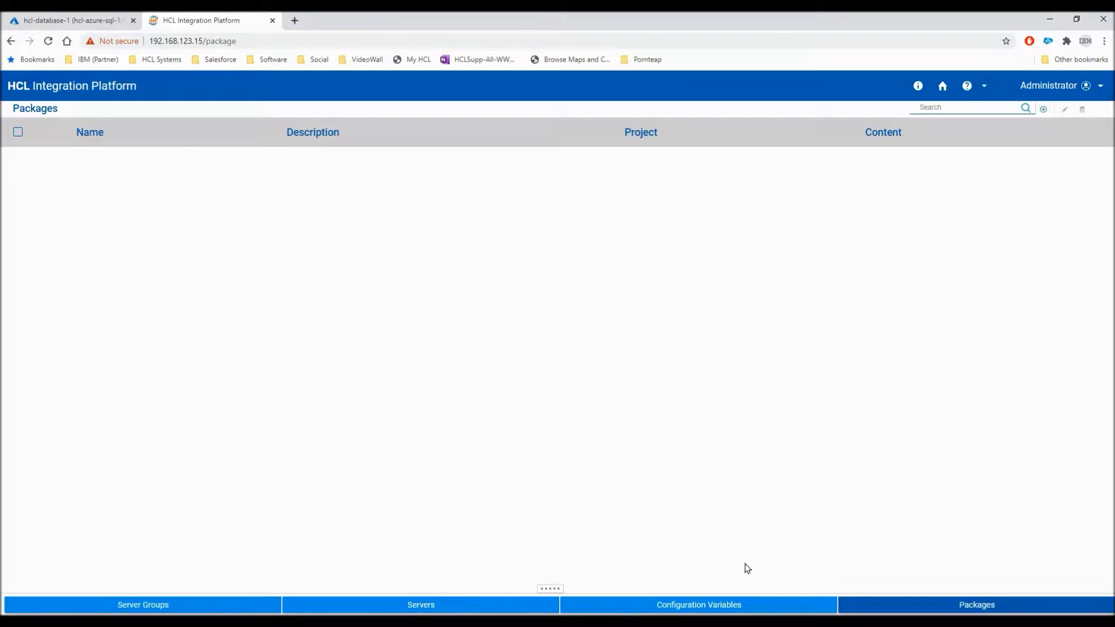
pyautogui.click(1044, 109)
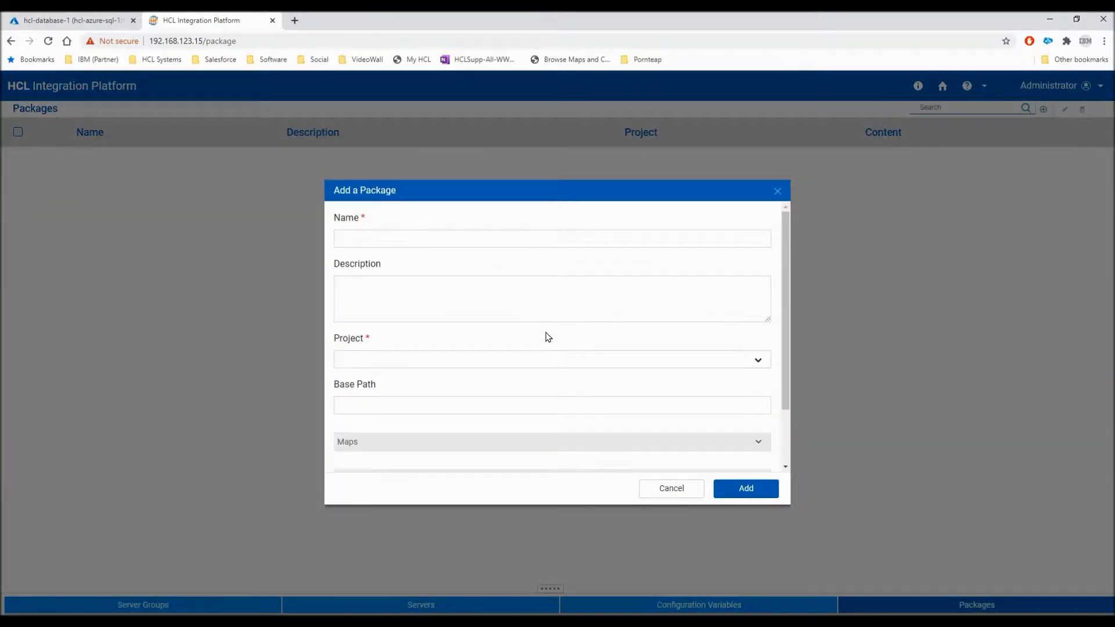
pyautogui.click(466, 245)
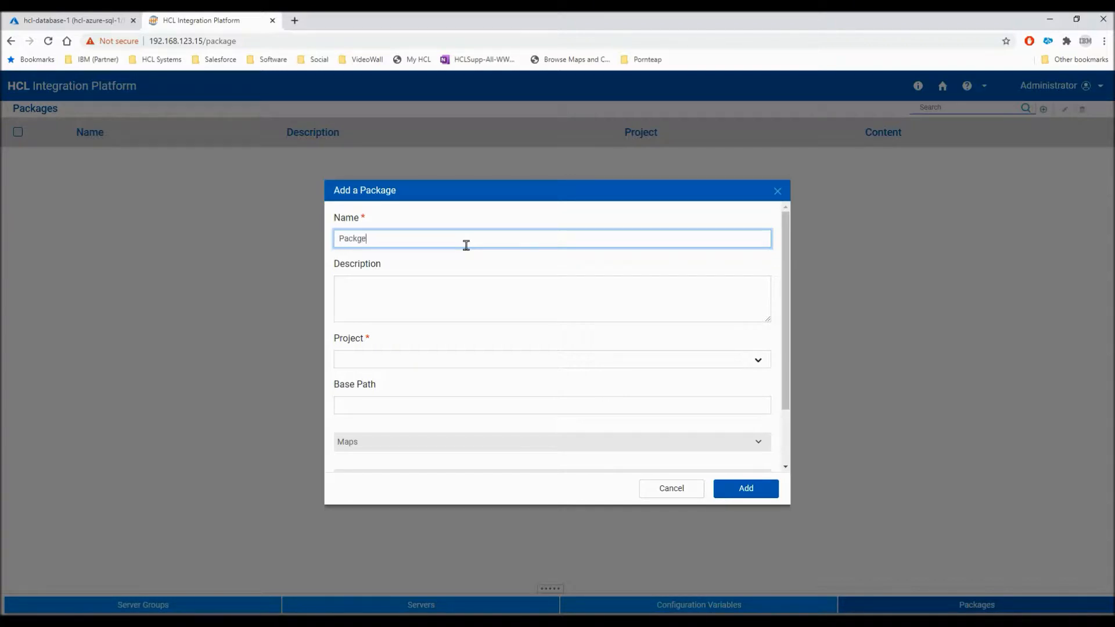
pyautogui.write('Packgea')
pyautogui.press('End')
# Assign the package to project HclAzureSQL and include the Test3 map.
pyautogui.click(411, 362)
pyautogui.click(393, 394)
pyautogui.scroll(-1, 393, 395)
pyautogui.scroll(-1, 384, 386)
pyautogui.click(371, 378)
pyautogui.scroll(-2, 373, 386)
pyautogui.click(347, 365)
# Include Input.xsd in the package and create Package1.
pyautogui.click(353, 443)
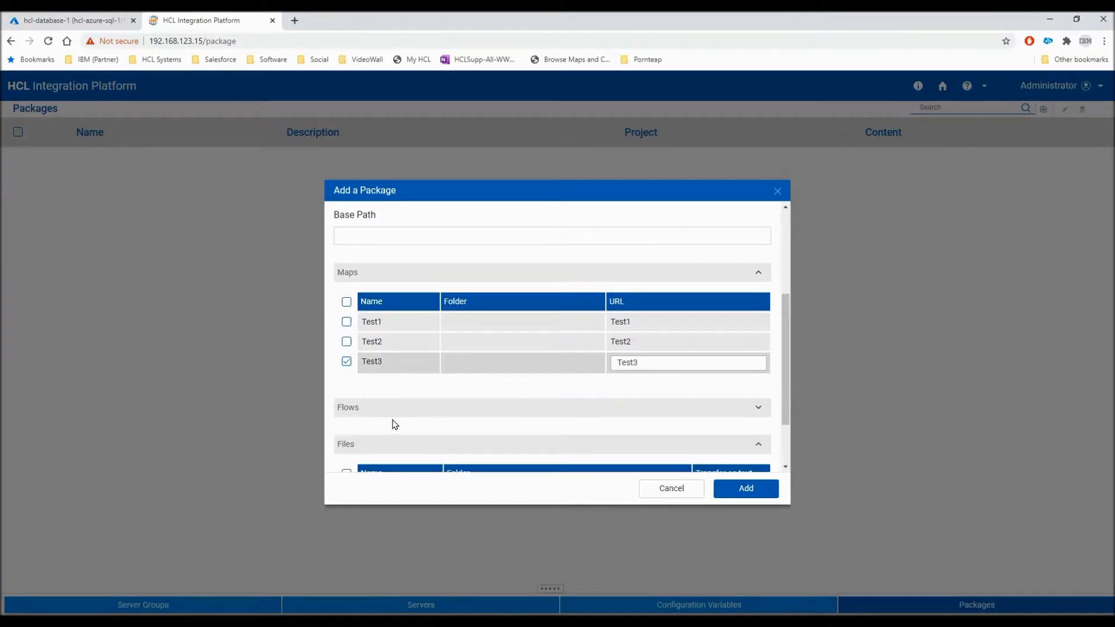
pyautogui.scroll(-2, 394, 424)
pyautogui.click(346, 438)
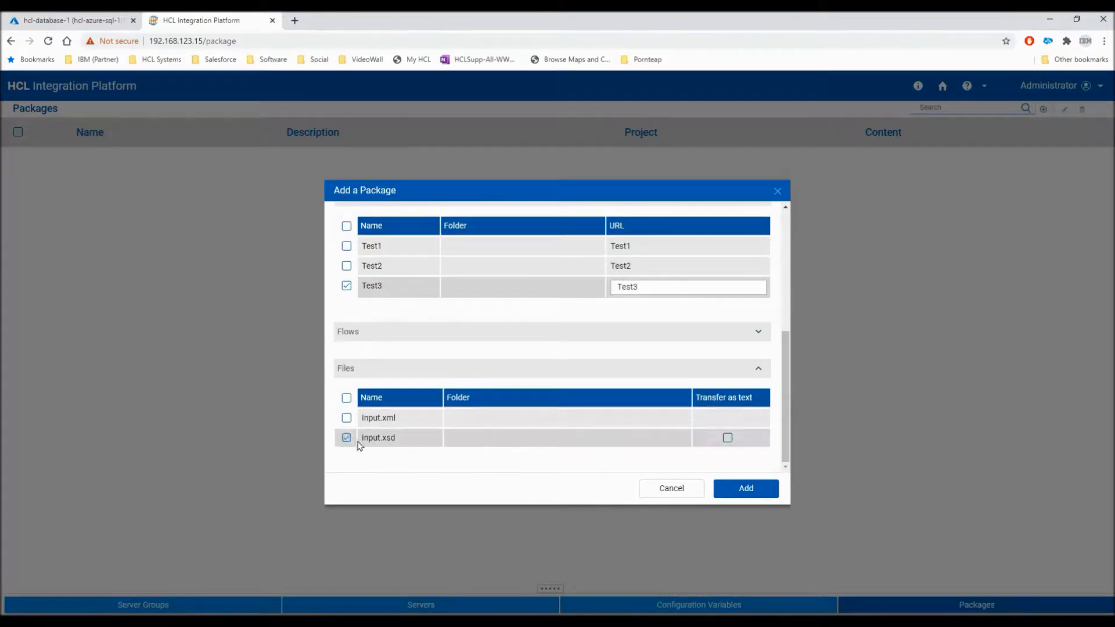
pyautogui.click(722, 498)
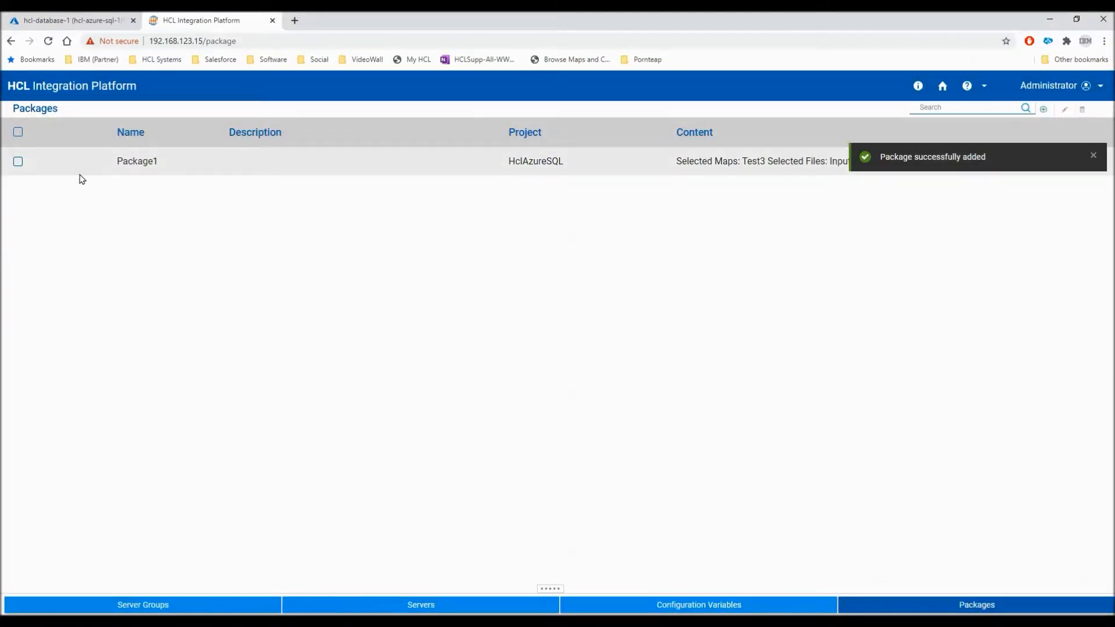
pyautogui.click(294, 20)
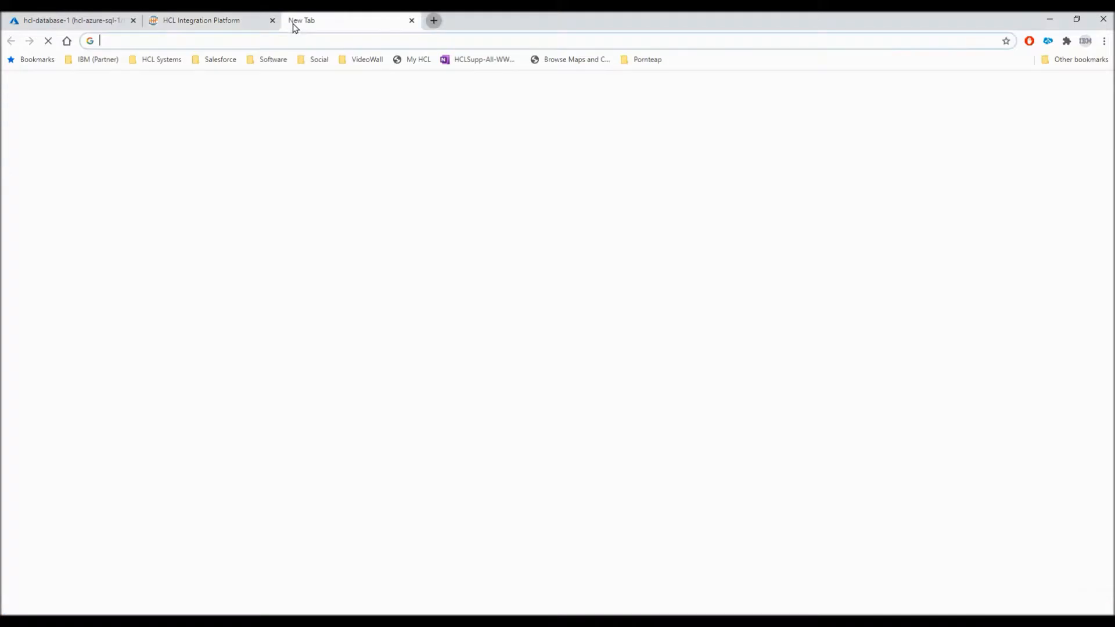
# Load the hip-rest status page at 192.168.123.15:8081/hip-rest.
pyautogui.click(300, 37)
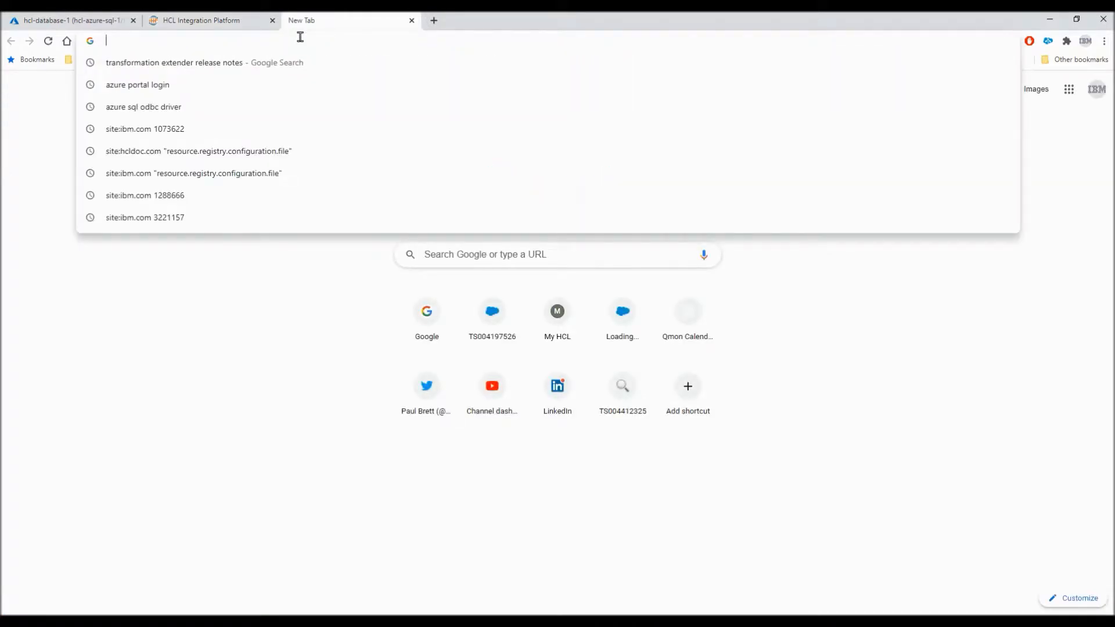
pyautogui.write('http')
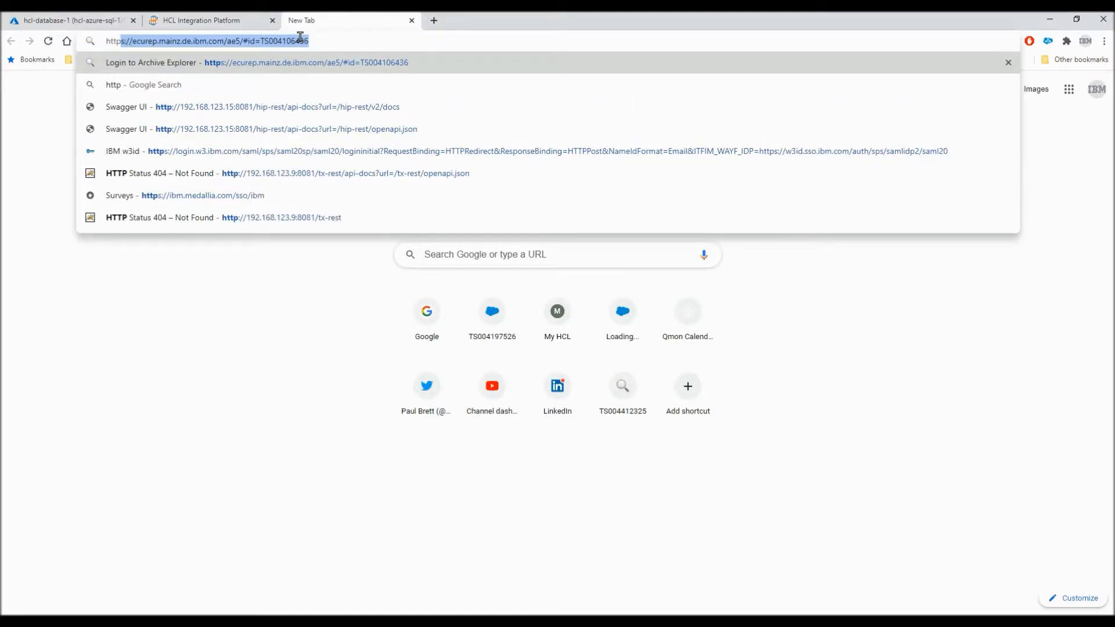
pyautogui.write('://')
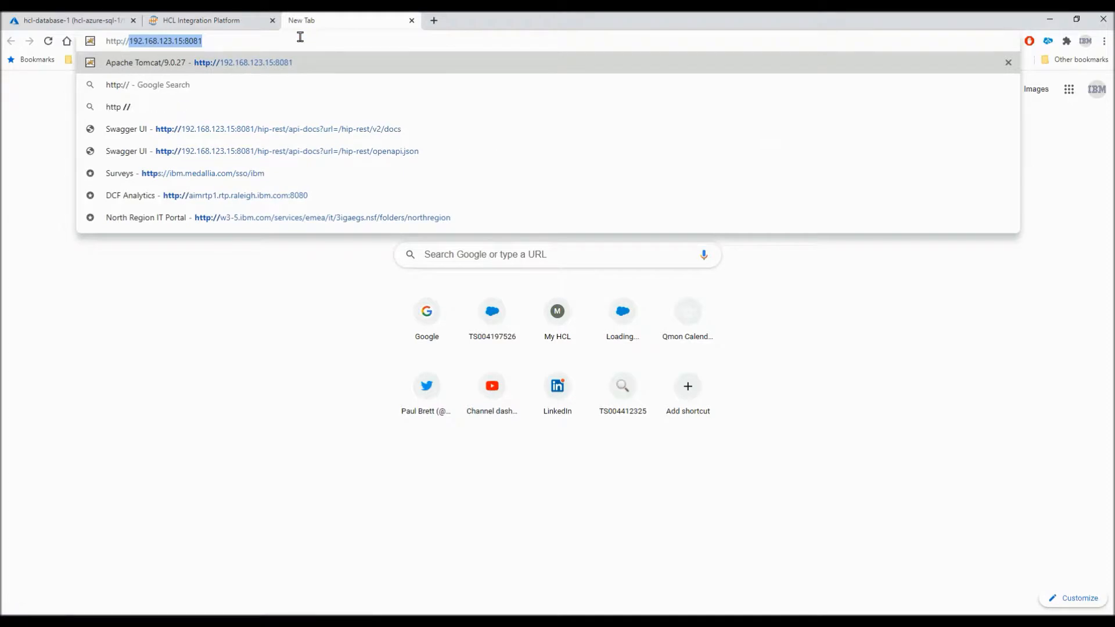
pyautogui.press('Right')
pyautogui.write('/hip-rest')
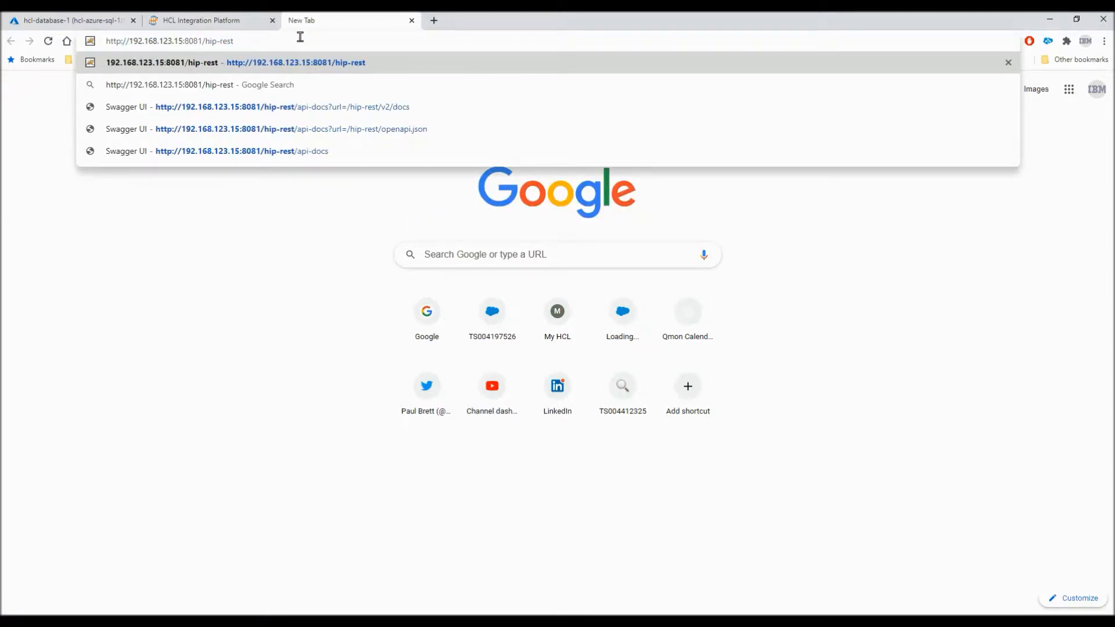
pyautogui.press('Return')
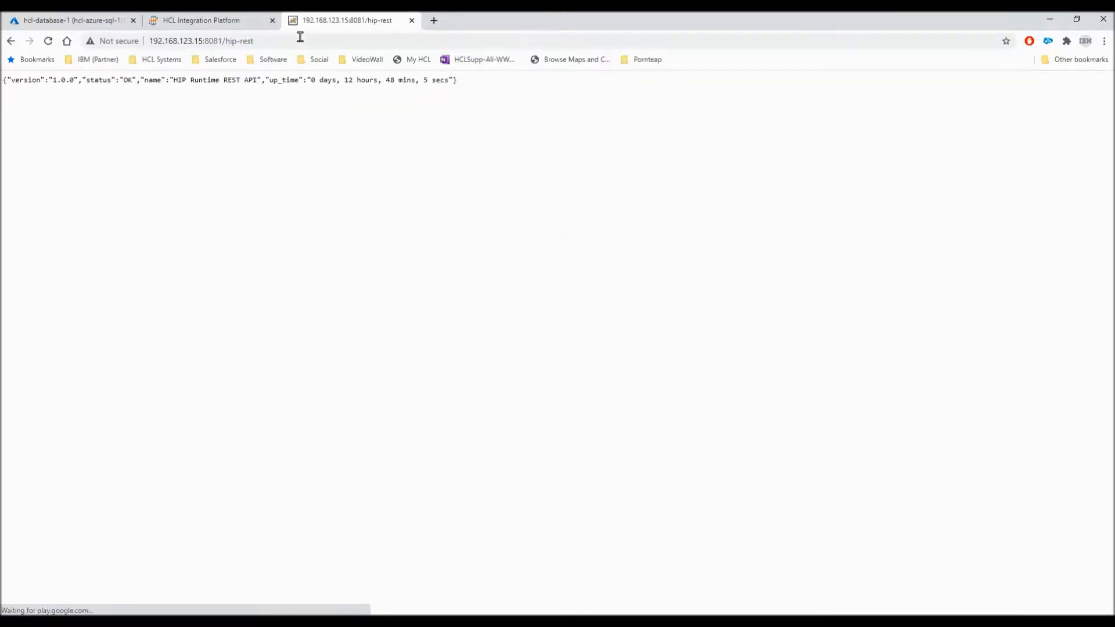
# Open the Swagger docs at /hip-rest/api-docs?url=/hip-rest/v2/docs, then return to Integration Platform.
pyautogui.click(300, 37)
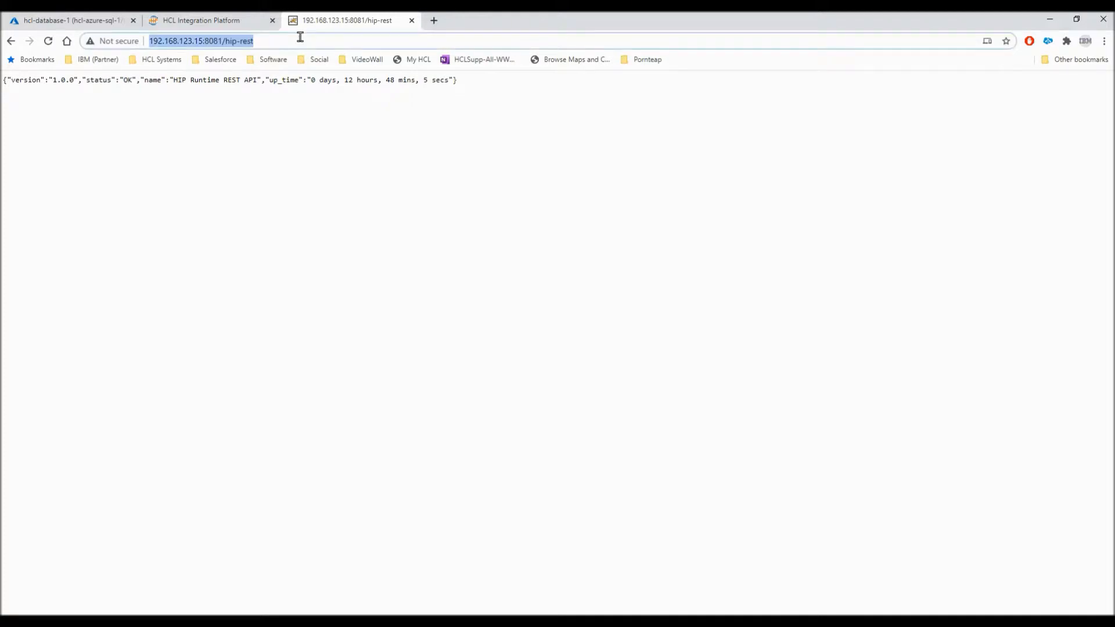
pyautogui.press('End')
pyautogui.write('/api-docs?url=/hip-rest/v2/docs')
pyautogui.press('End')
pyautogui.press('Return')
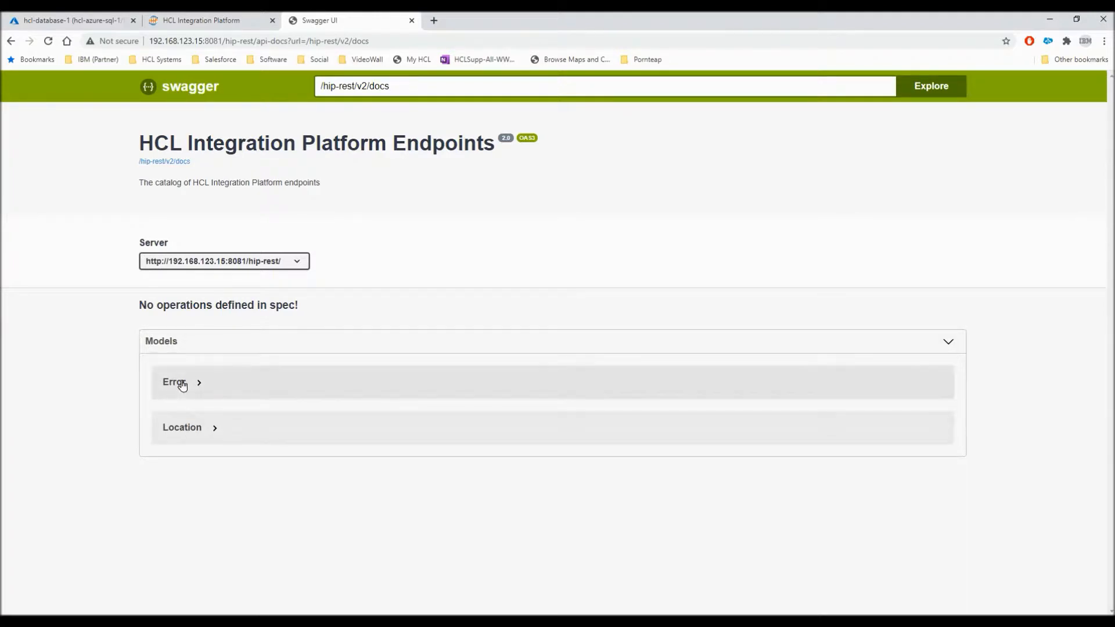
pyautogui.click(200, 22)
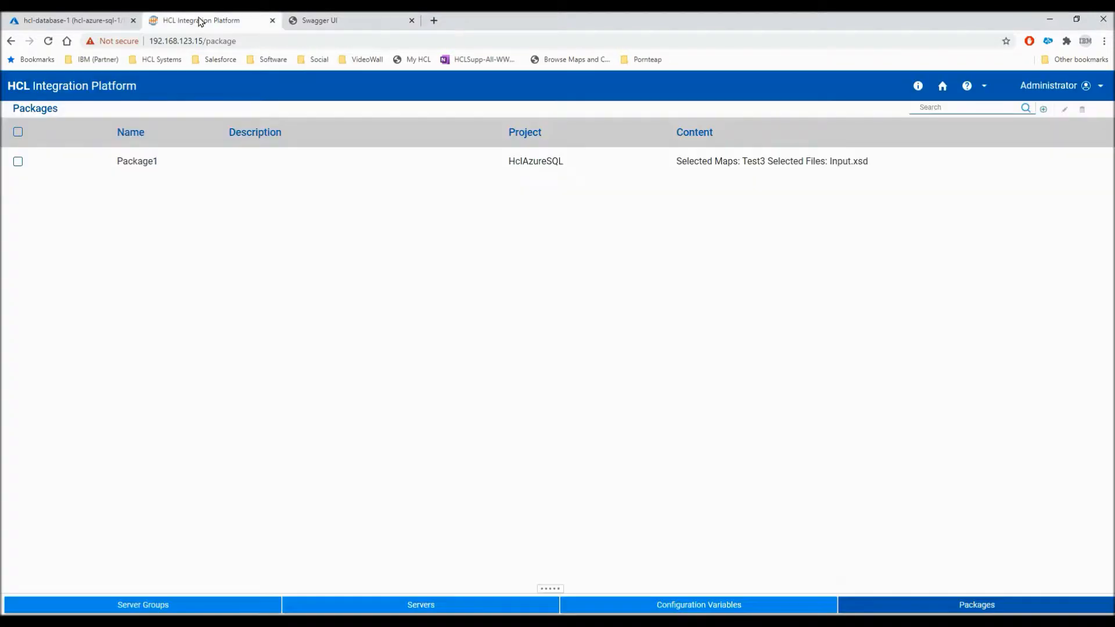
# Deploy Package1 to the LocalRestAPI server and close the deploy dialog.
pyautogui.click(942, 87)
pyautogui.click(766, 314)
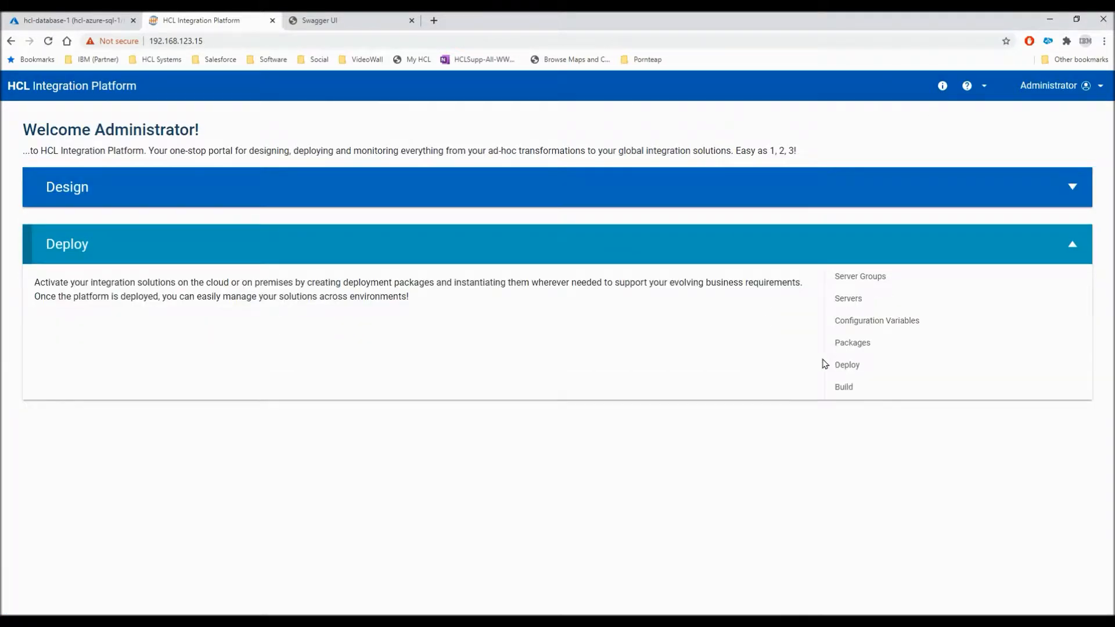
pyautogui.click(851, 365)
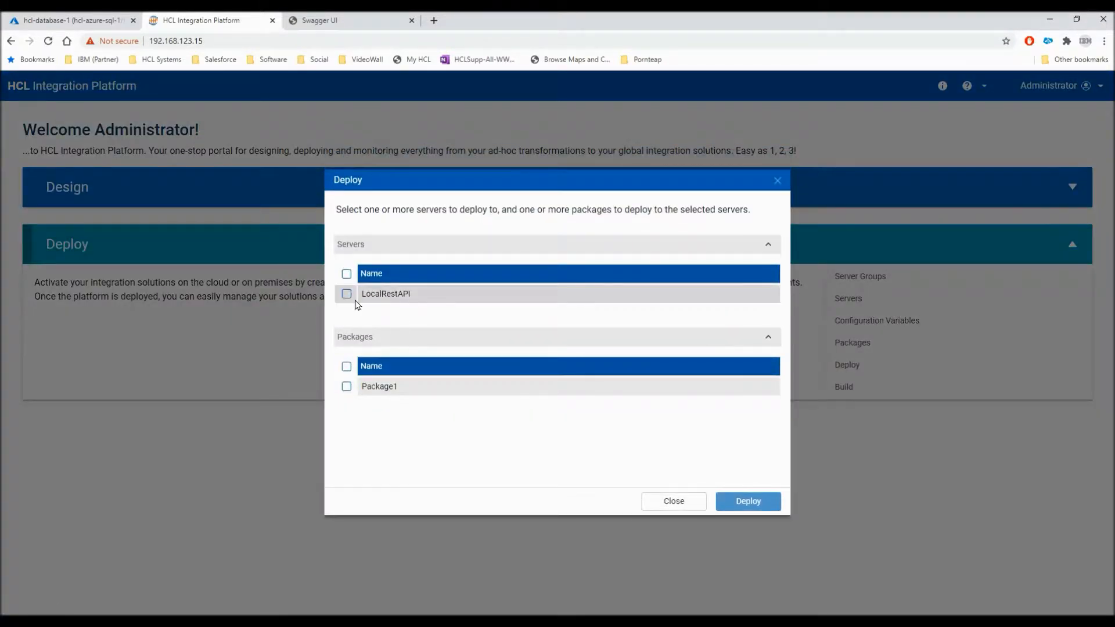
pyautogui.click(347, 294)
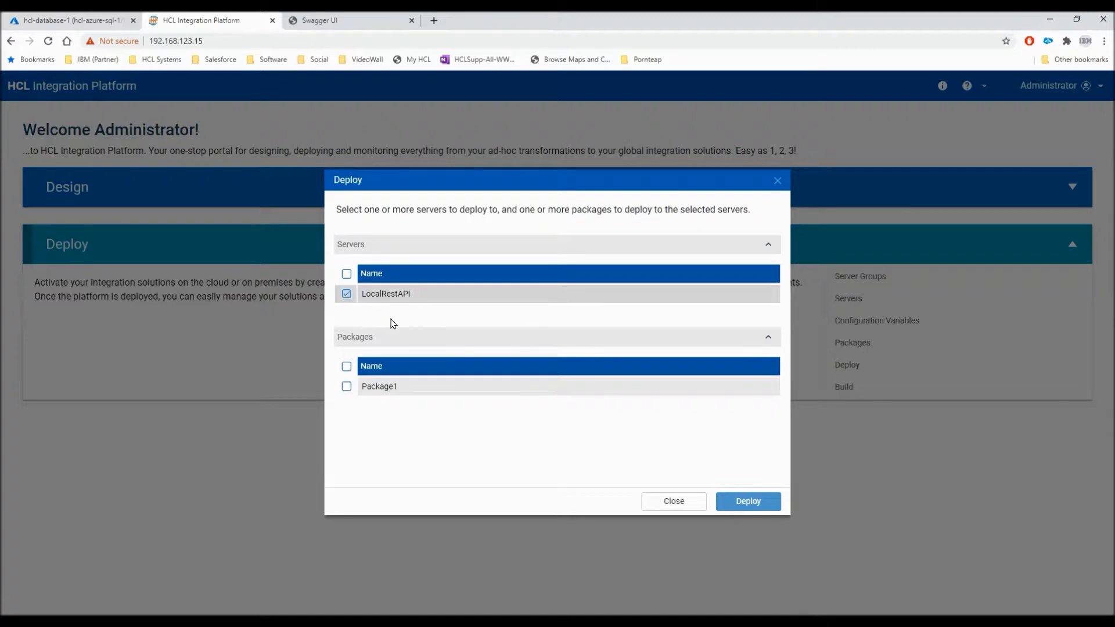
pyautogui.click(347, 386)
pyautogui.click(748, 501)
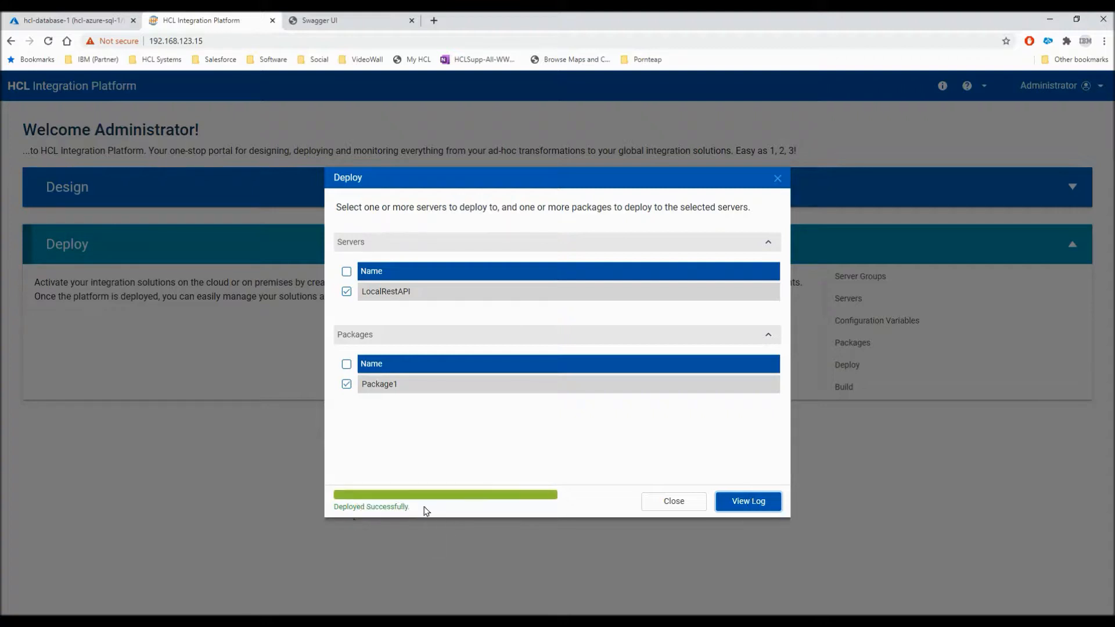
pyautogui.click(666, 502)
# Reload the Swagger catalog and enable Try it out on PUT /v2/run/Test3.
pyautogui.click(352, 24)
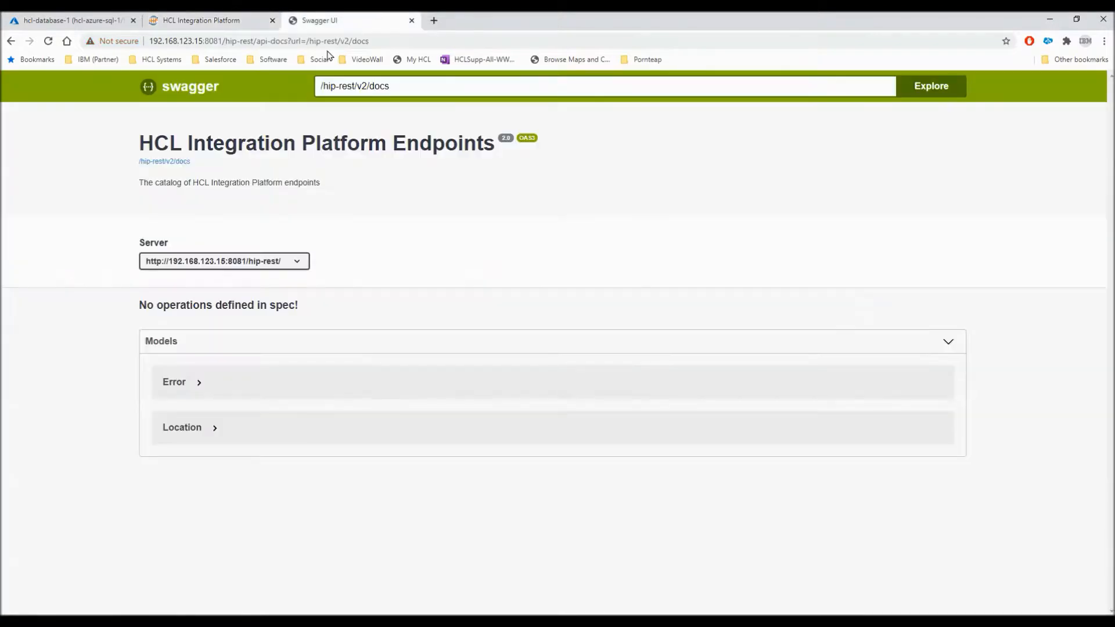
pyautogui.click(50, 42)
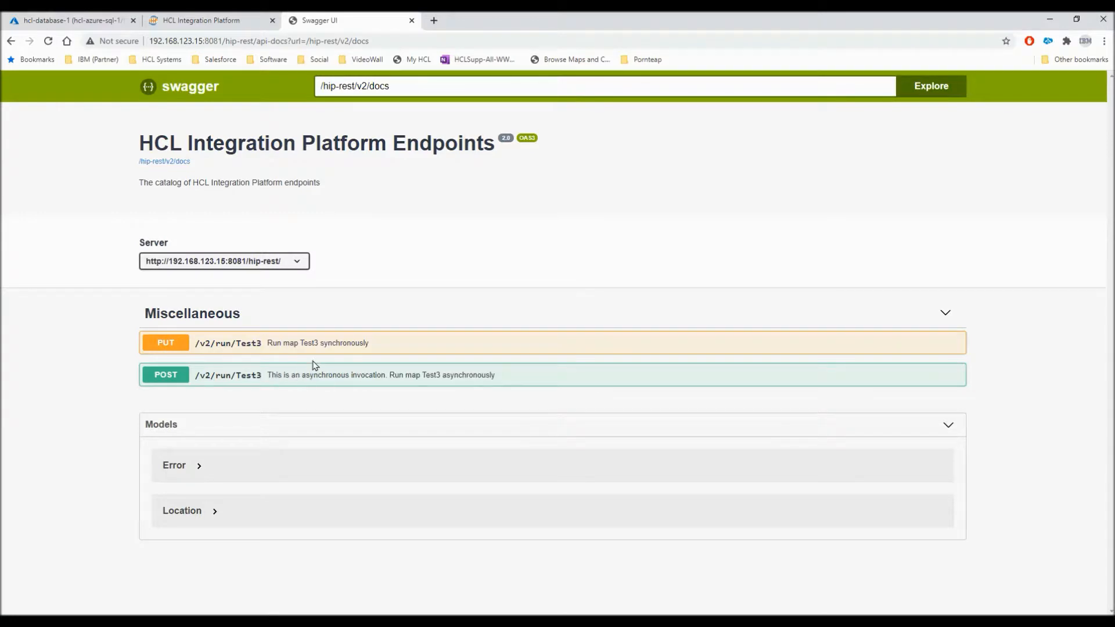
pyautogui.click(343, 344)
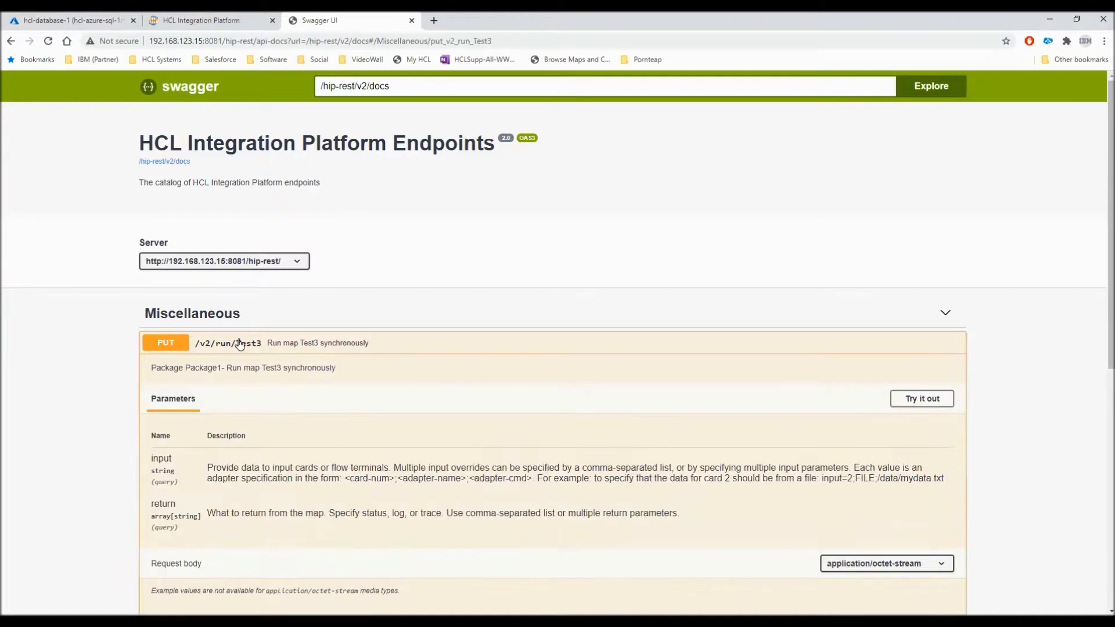
pyautogui.click(920, 398)
# Set the request body type to text/plain and clear the 'string' placeholder.
pyautogui.scroll(-6, 535, 410)
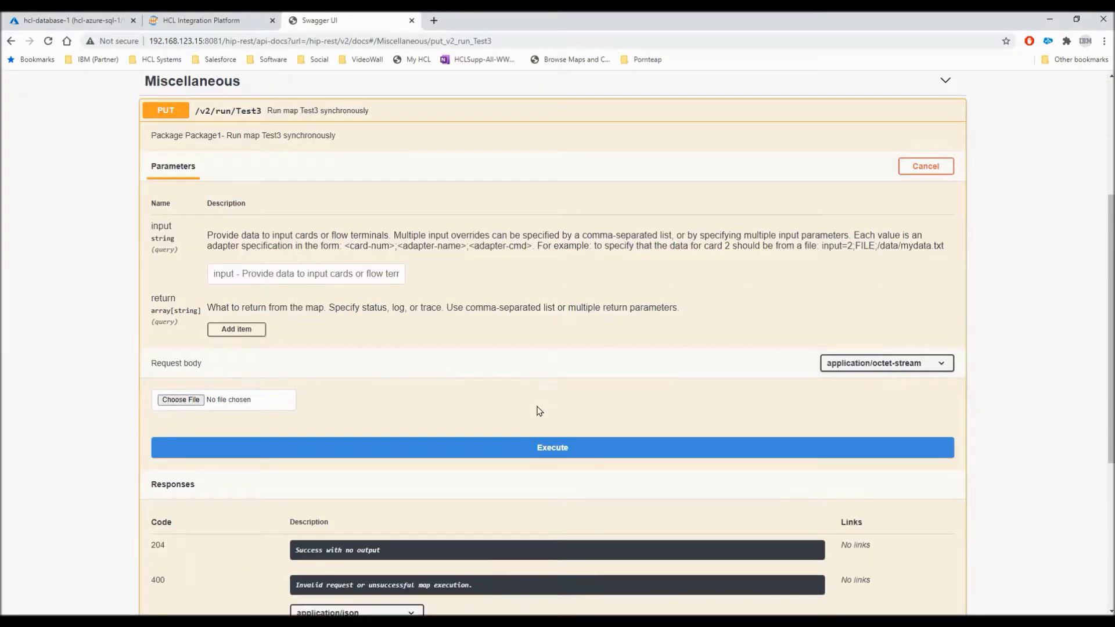
pyautogui.scroll(2, 862, 366)
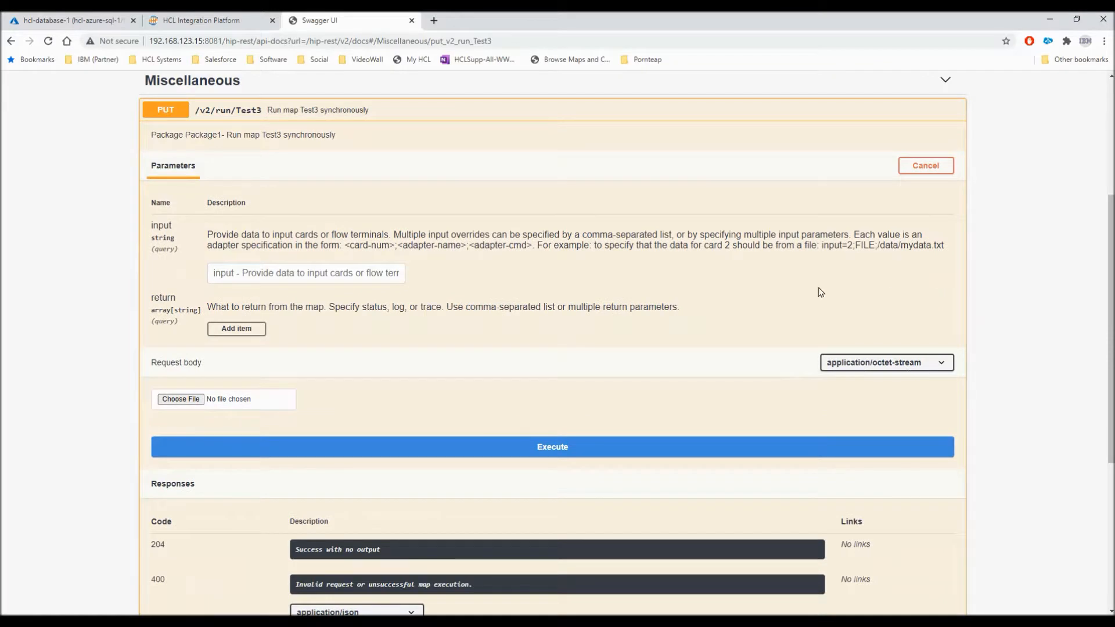
pyautogui.click(876, 363)
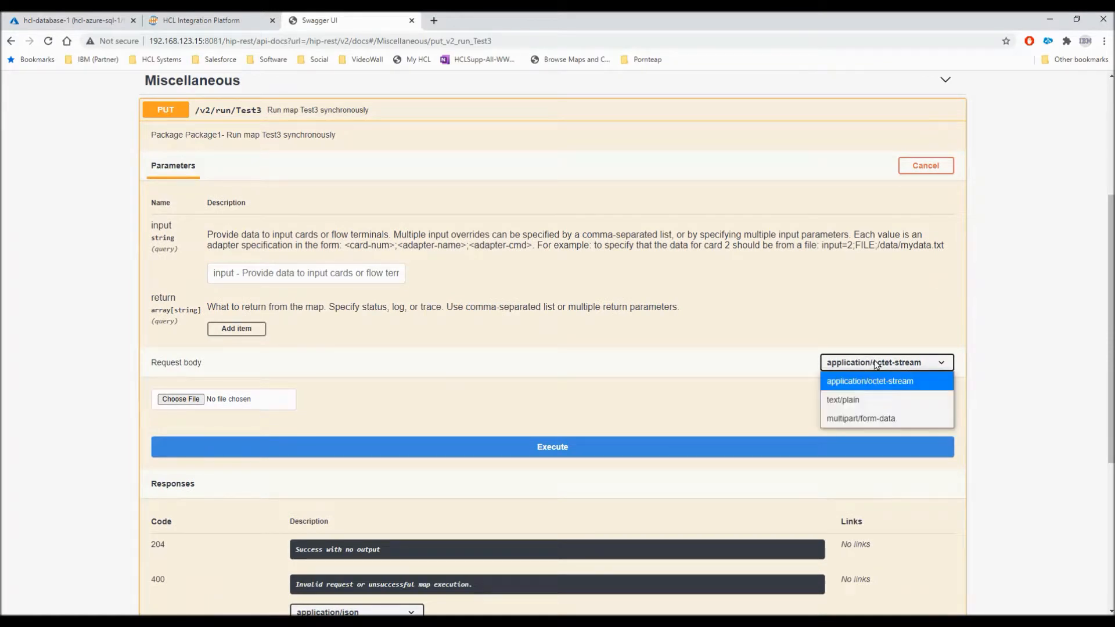
pyautogui.click(848, 400)
pyautogui.click(165, 478)
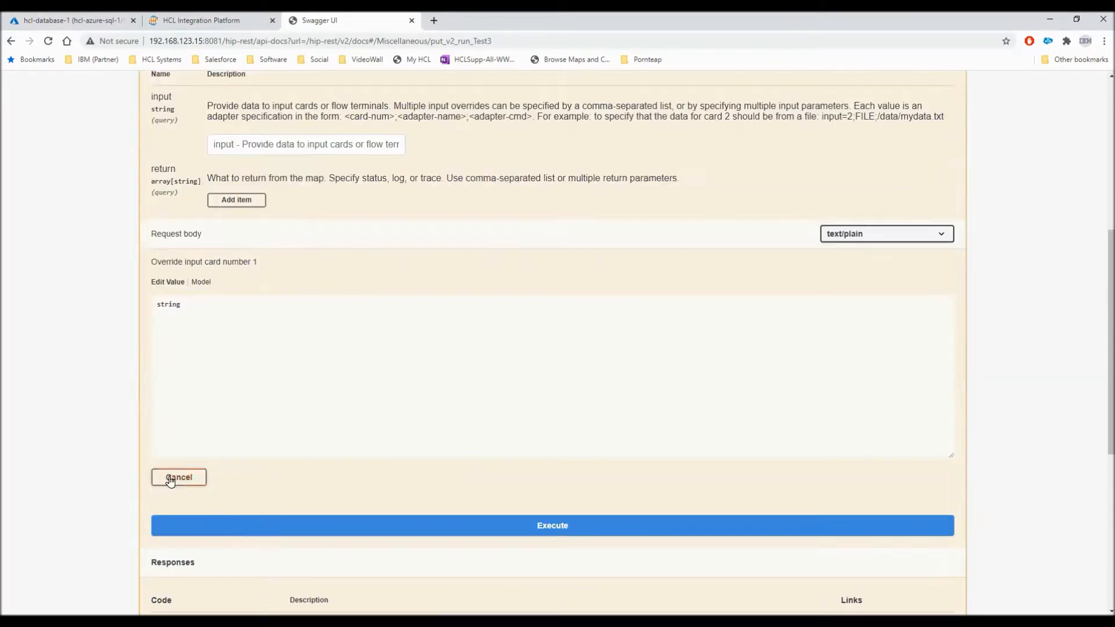
pyautogui.moveTo(249, 386); pyautogui.dragTo(112, 318)
pyautogui.press('BackSpace')
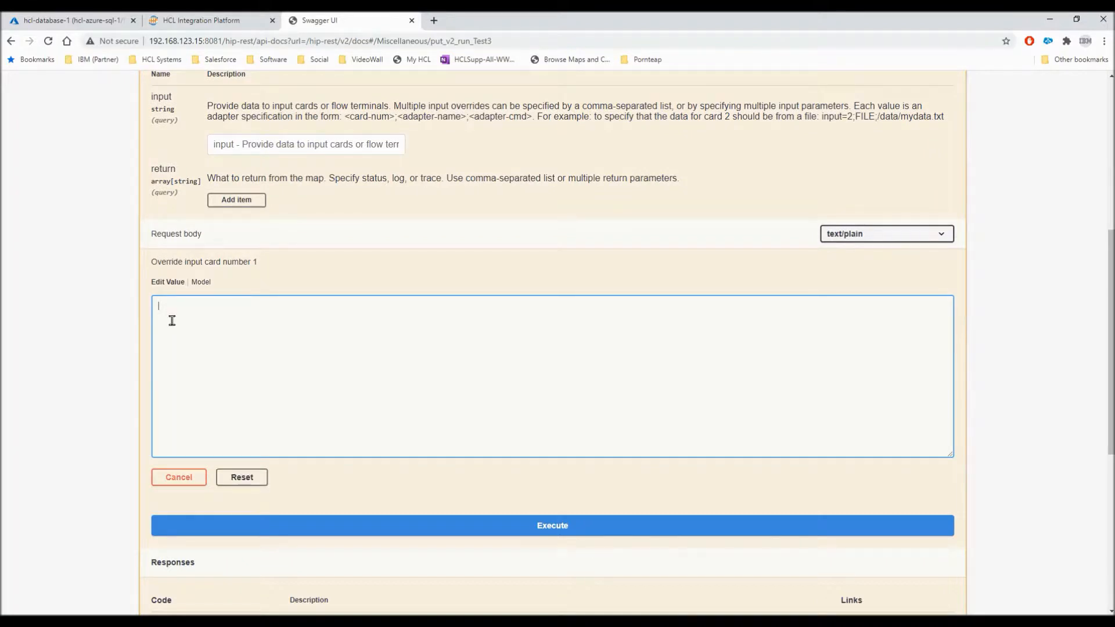
pyautogui.click(97, 22)
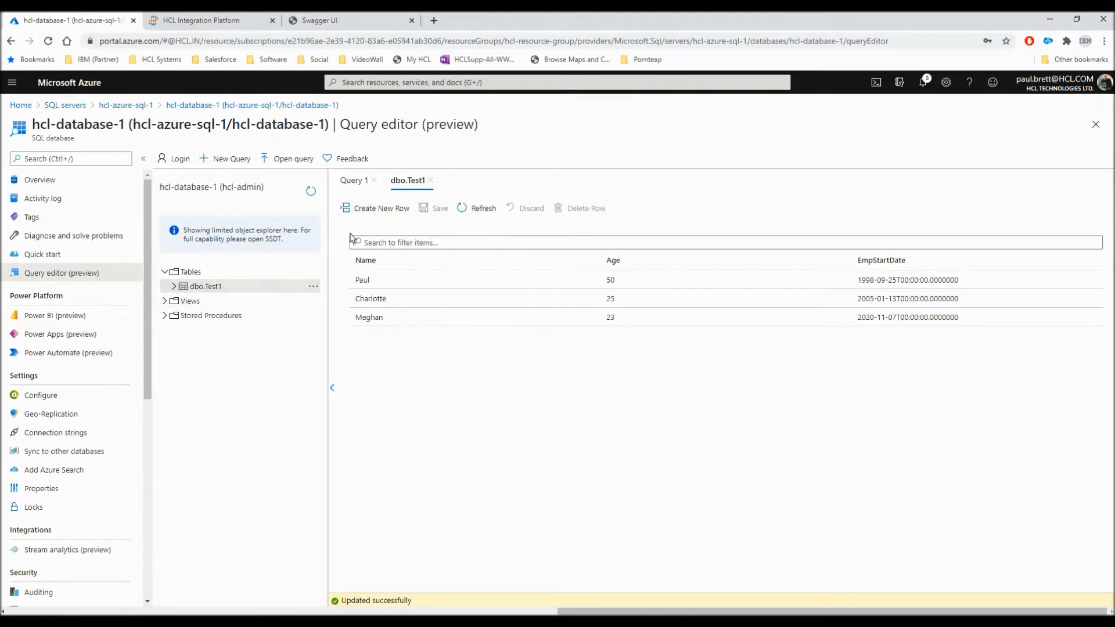
# Rerun 'select * from Test1' in Query 1, confirming only the original three rows.
pyautogui.click(352, 180)
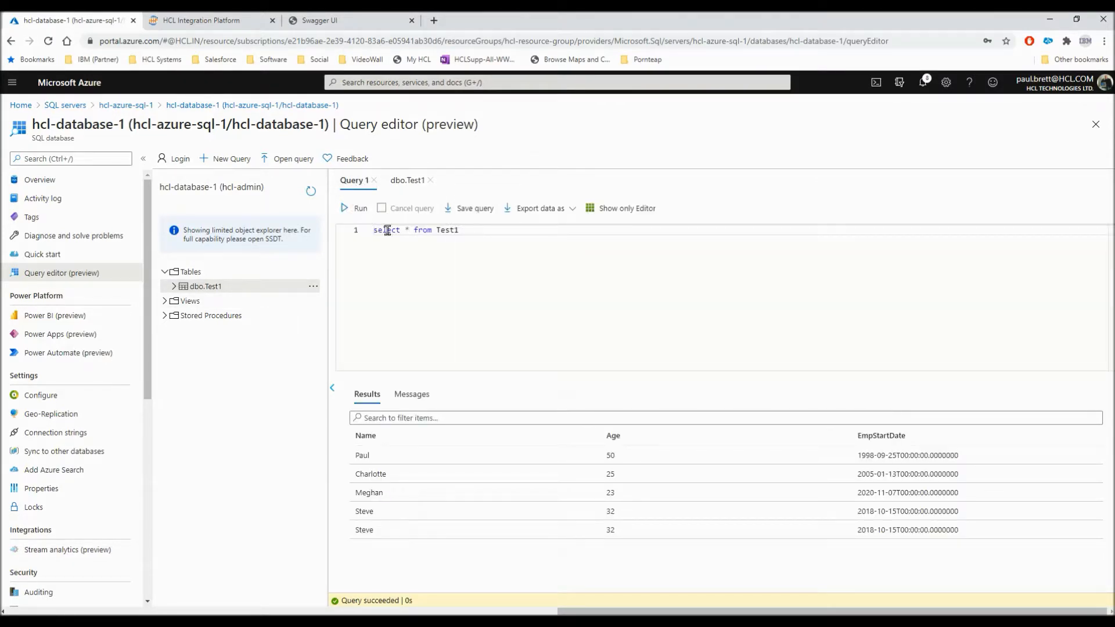
pyautogui.click(358, 209)
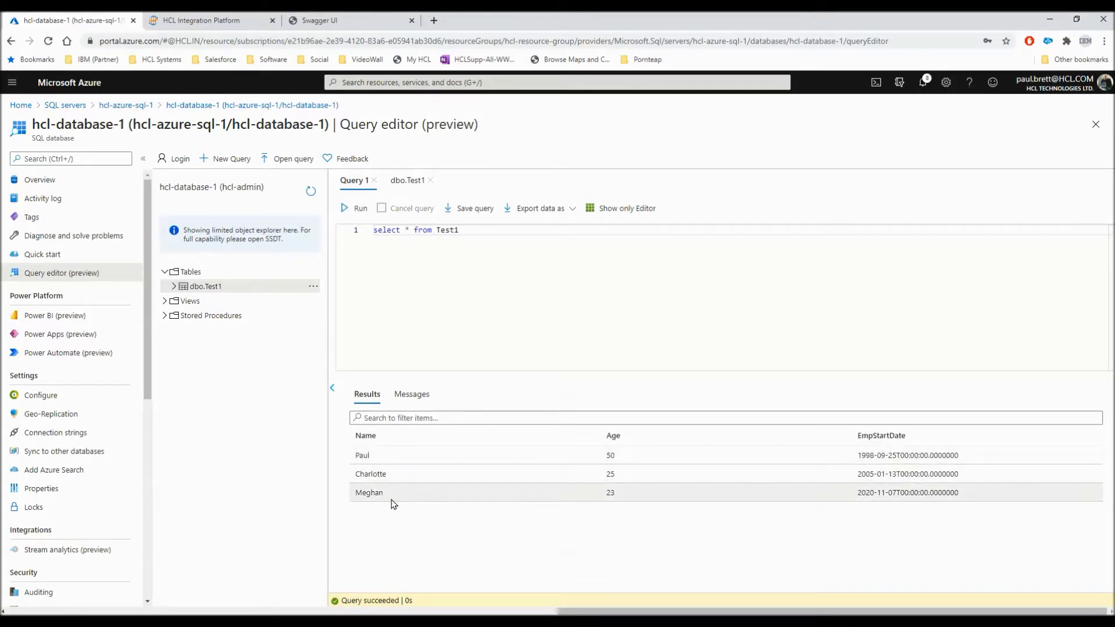
pyautogui.click(324, 21)
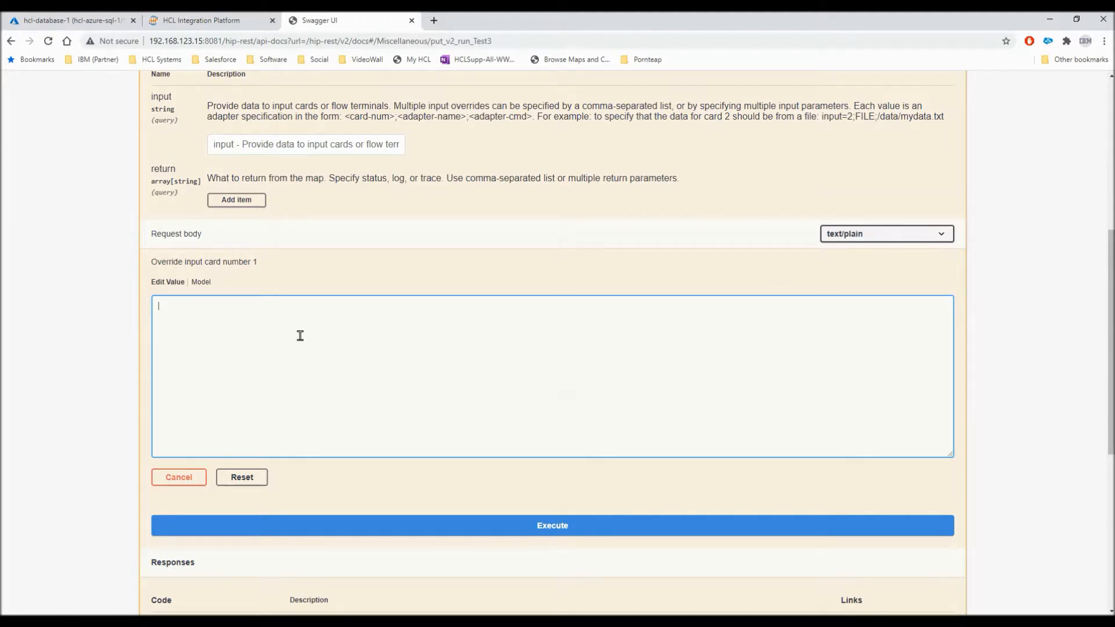
# Open Input.xml in UltraEdit and copy all of its XML.
pyautogui.click(317, 620)
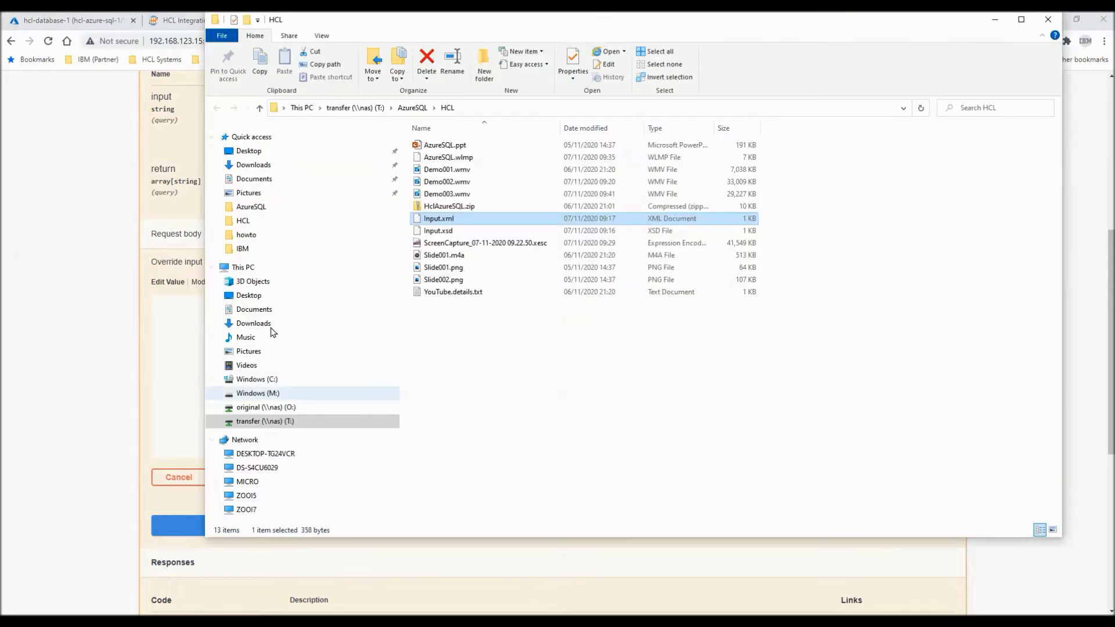
pyautogui.rightClick(451, 221)
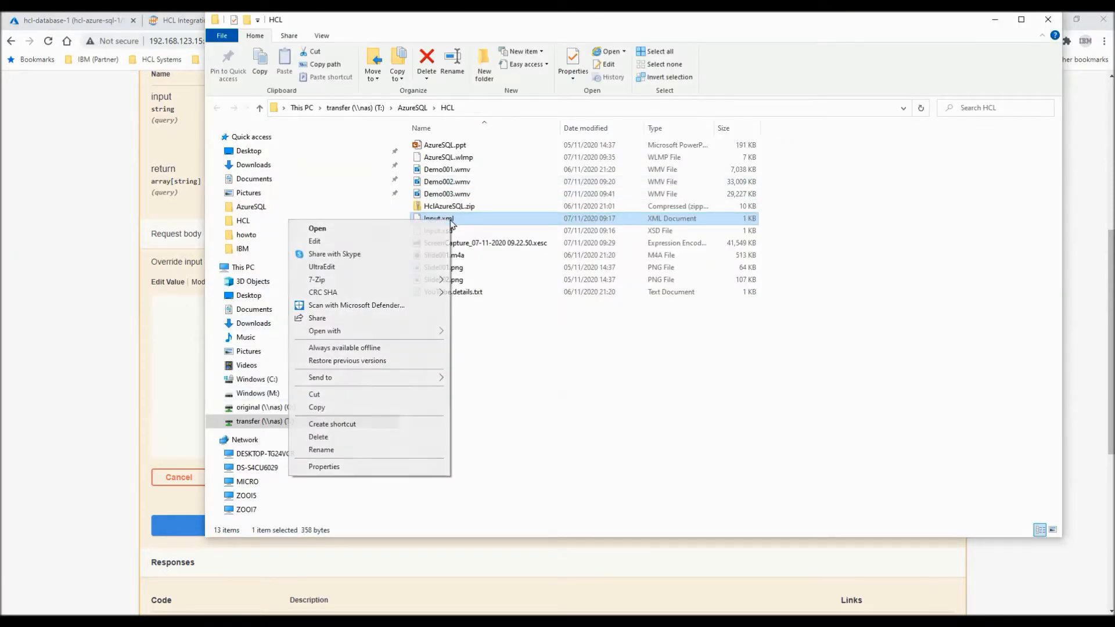
pyautogui.click(378, 269)
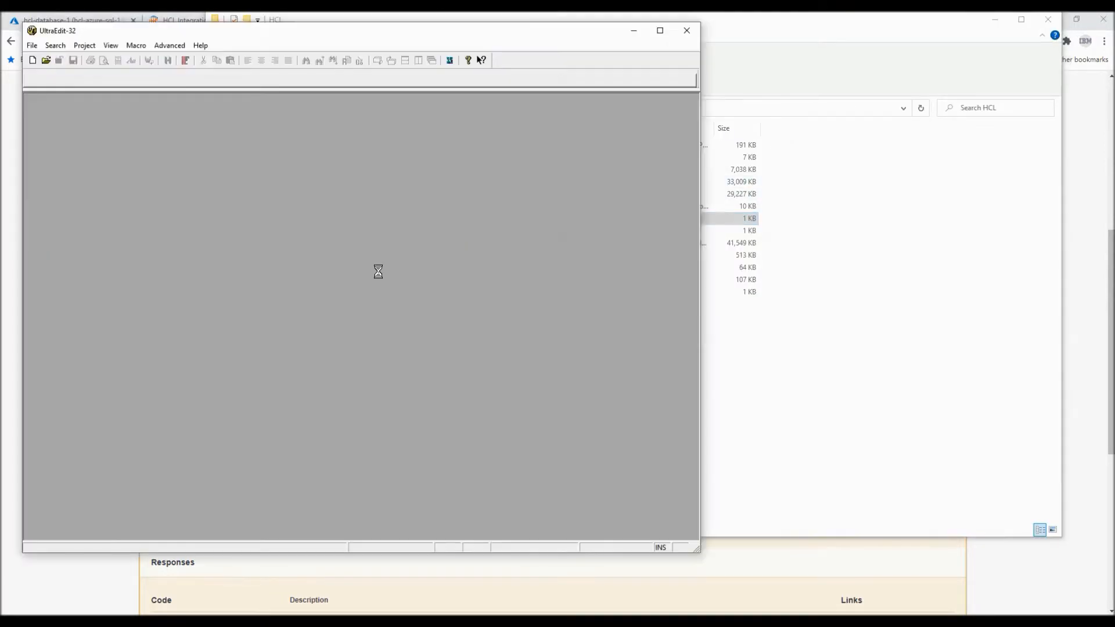
pyautogui.hotkey('ctrl', 'a')
pyautogui.hotkey('ctrl', 'c')
pyautogui.hotkey('alt', 'space')
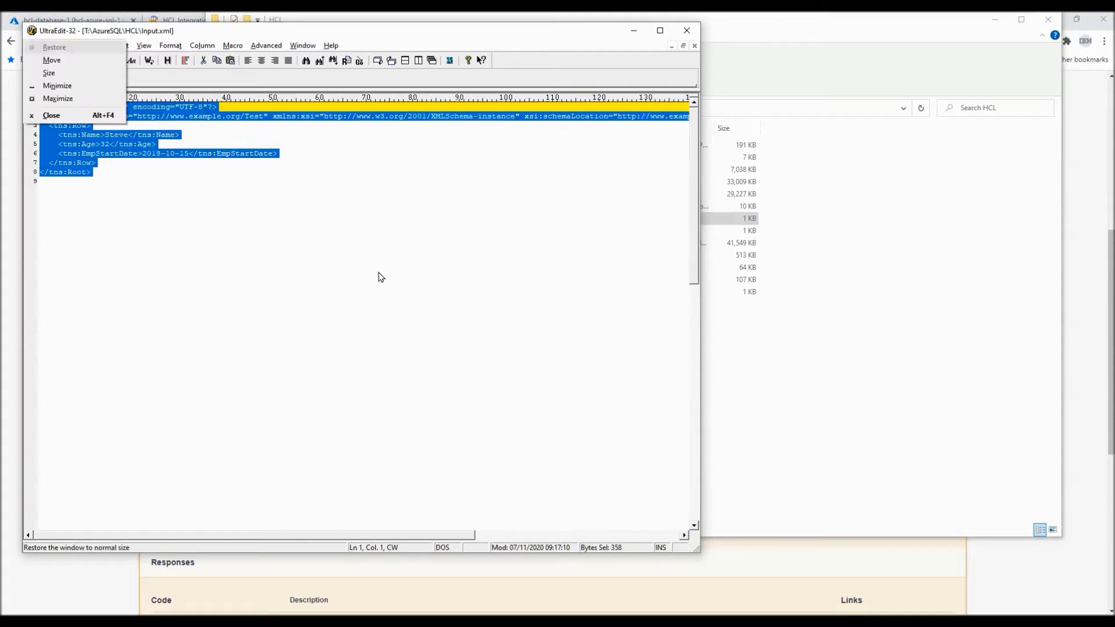
pyautogui.press('c')
# Close UltraEdit and File Explorer, then paste the XML into the request body.
pyautogui.click(528, 349)
pyautogui.hotkey('alt', 'space')
pyautogui.press('c')
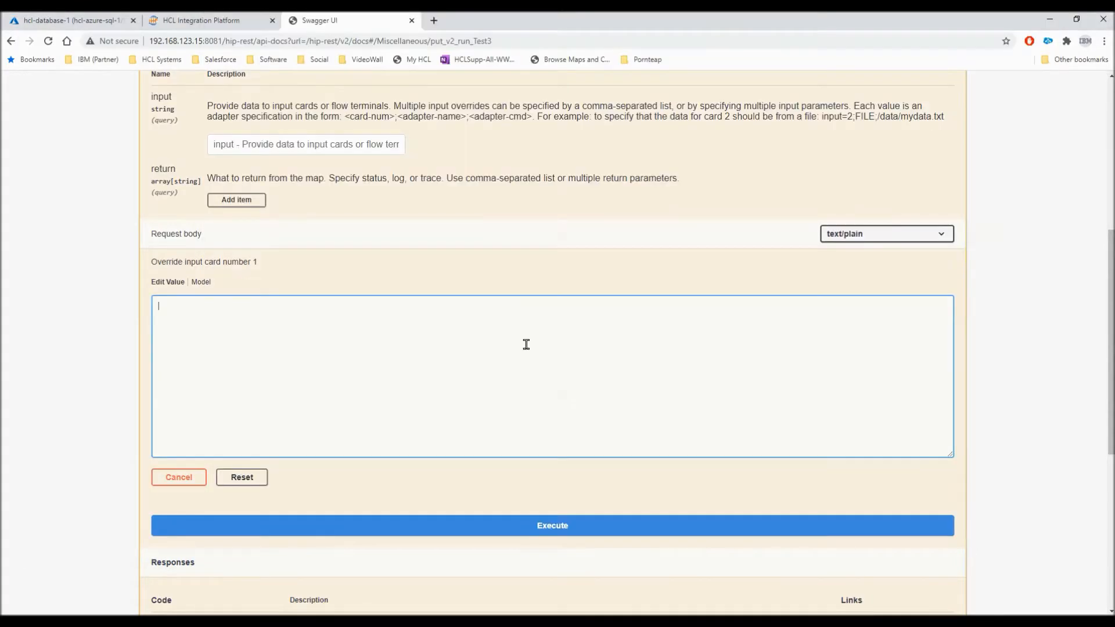
pyautogui.hotkey('ctrl', 'v')
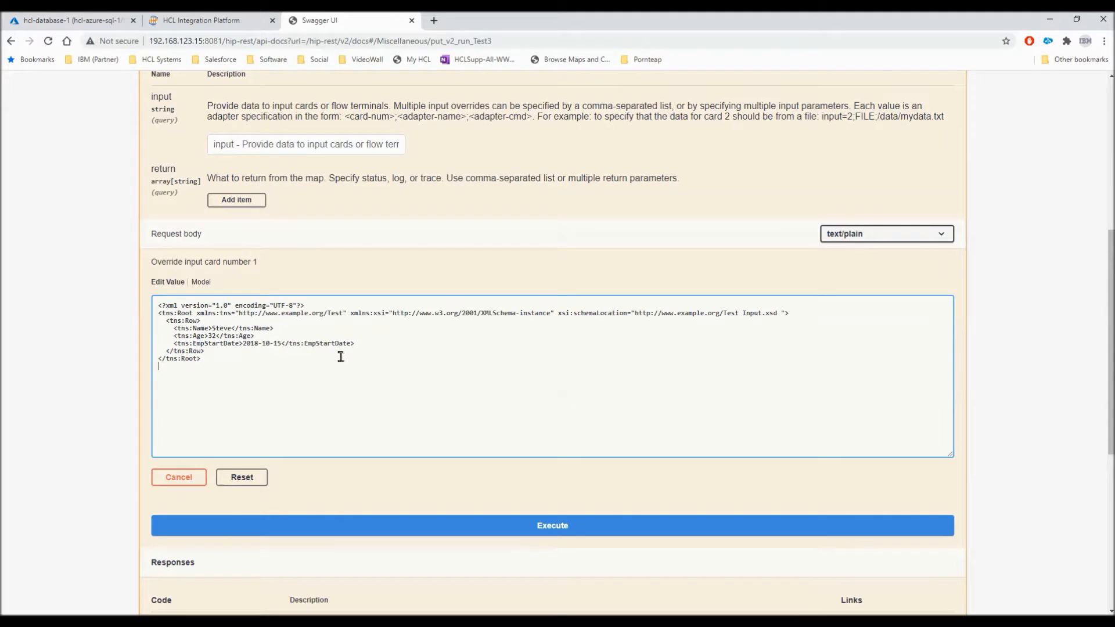
# Change tns:Age from 32 to 42 and replace tns:Name with a new employee name.
pyautogui.doubleClick(221, 329)
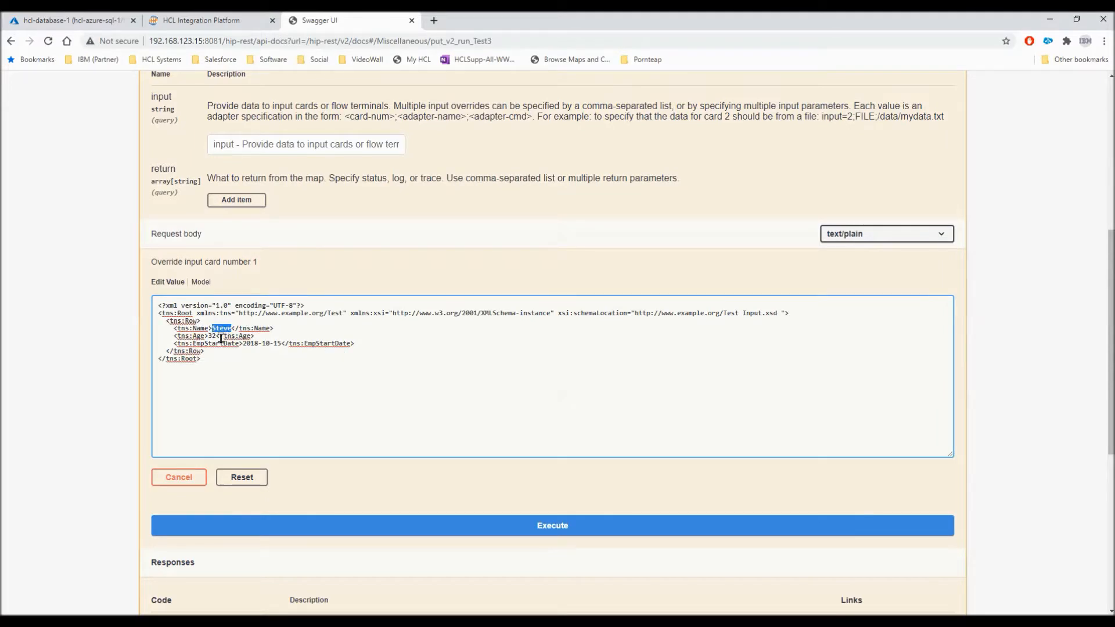
pyautogui.moveTo(245, 344); pyautogui.dragTo(282, 345)
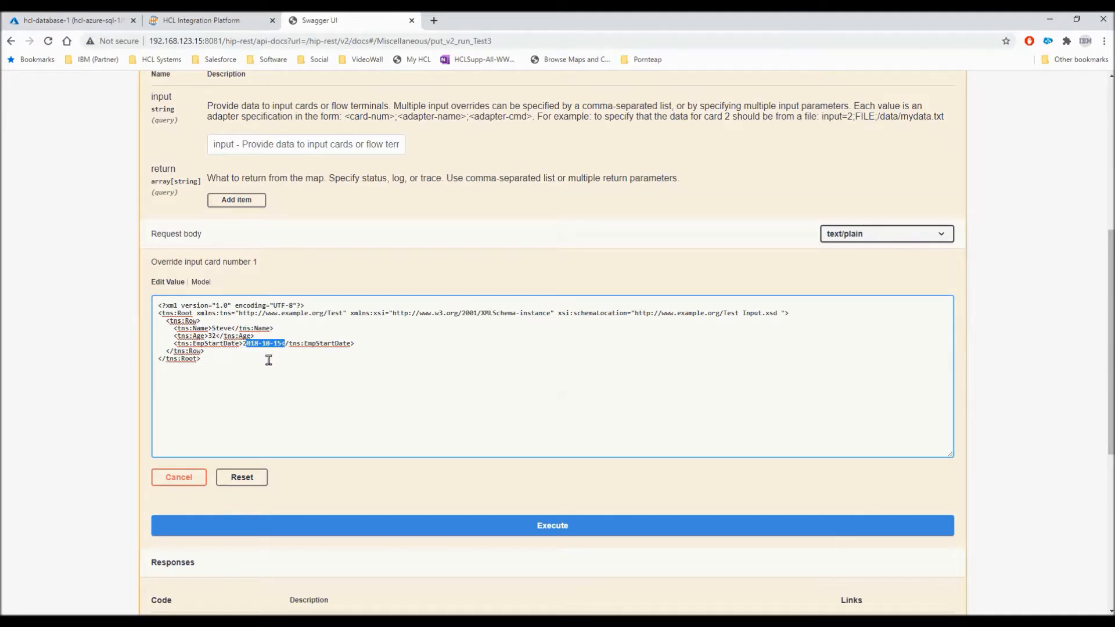
pyautogui.click(213, 336)
pyautogui.press('BackSpace')
pyautogui.write('4')
pyautogui.doubleClick(220, 329)
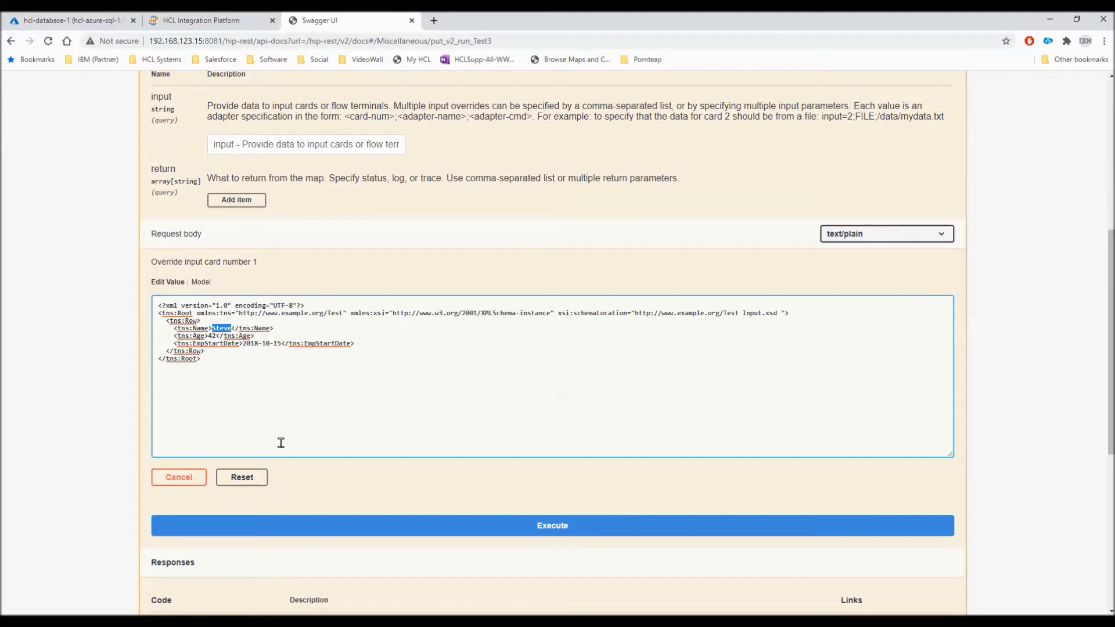
pyautogui.write('Diana')
# Execute the Test3 run, getting code 200 with 'Map completed successfully'.
pyautogui.click(511, 529)
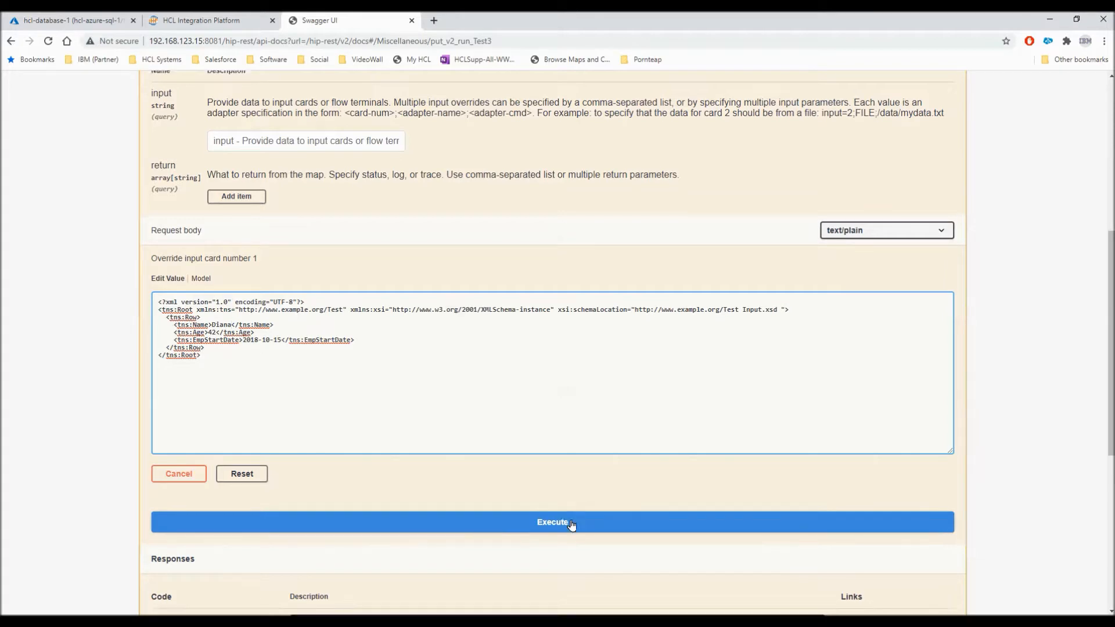
pyautogui.scroll(-3, 534, 529)
pyautogui.click(560, 347)
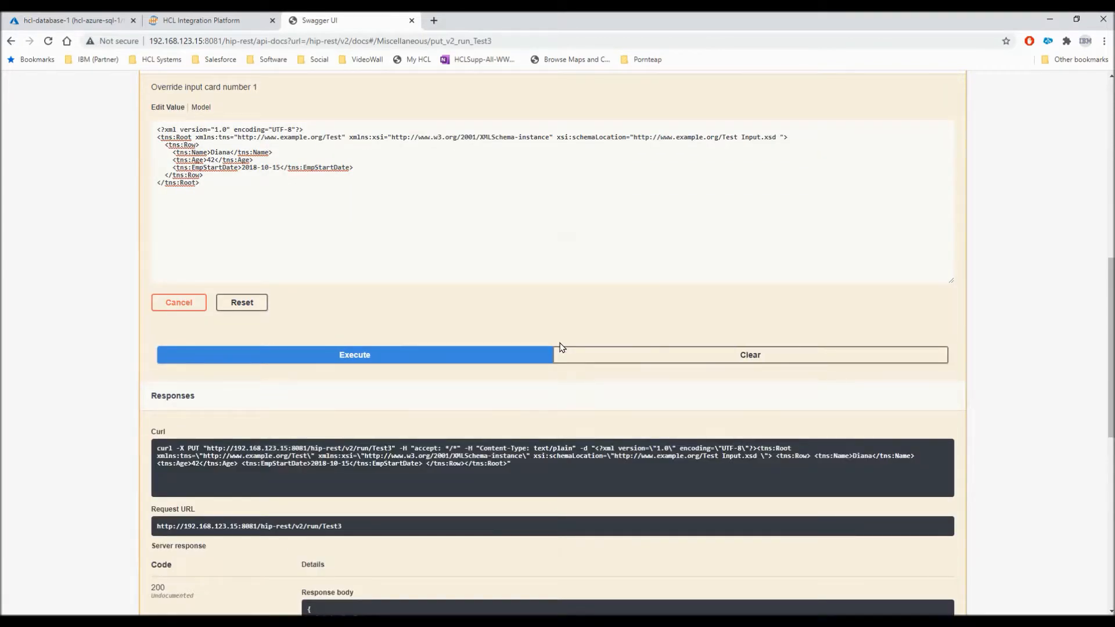
pyautogui.scroll(-3, 461, 378)
pyautogui.moveTo(393, 459); pyautogui.dragTo(513, 464)
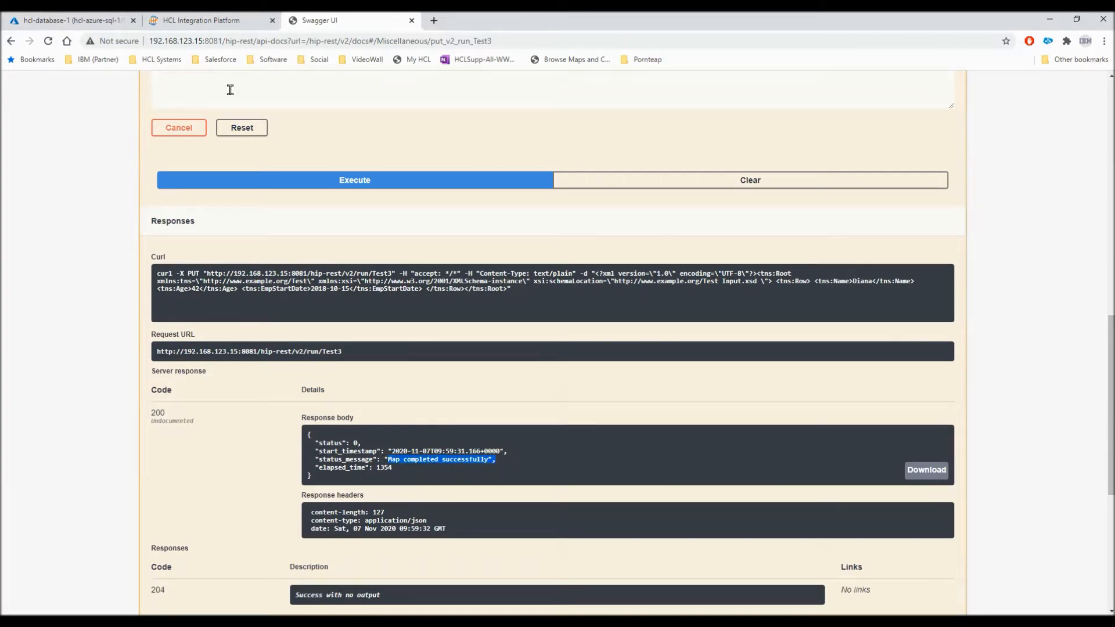
# Rerun the Test1 query in Azure to confirm the new age-42 row.
pyautogui.click(82, 20)
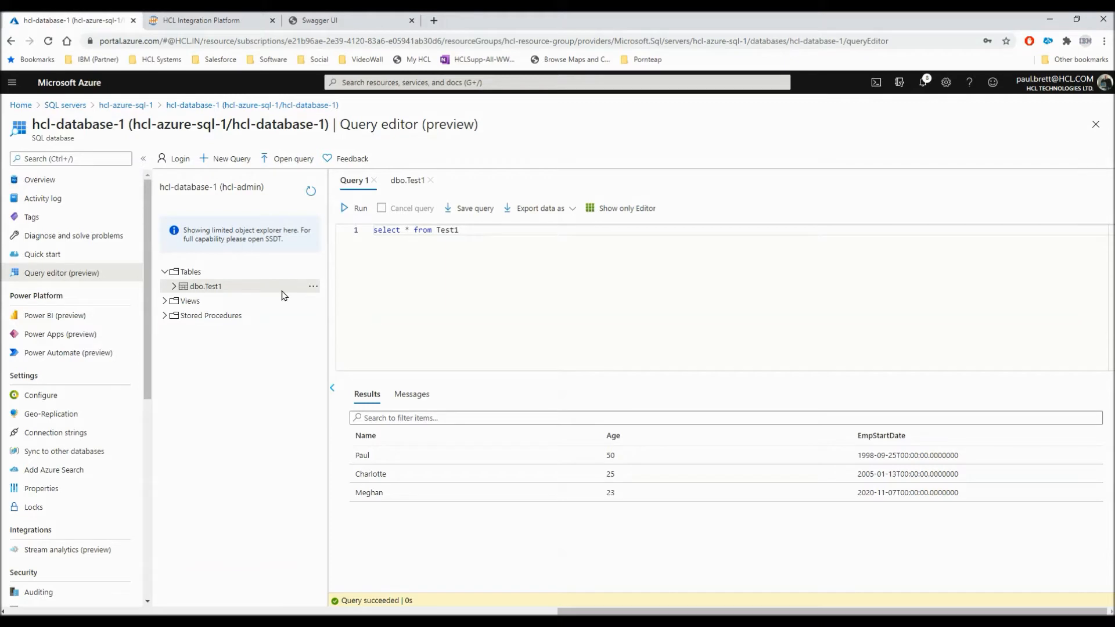
pyautogui.click(355, 209)
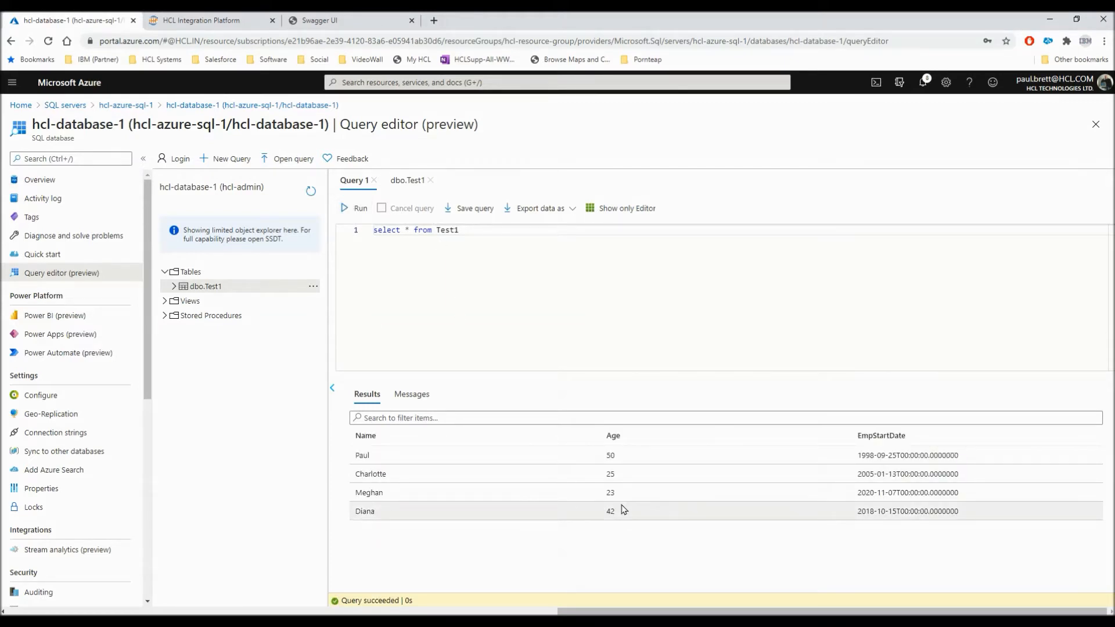
pyautogui.click(328, 22)
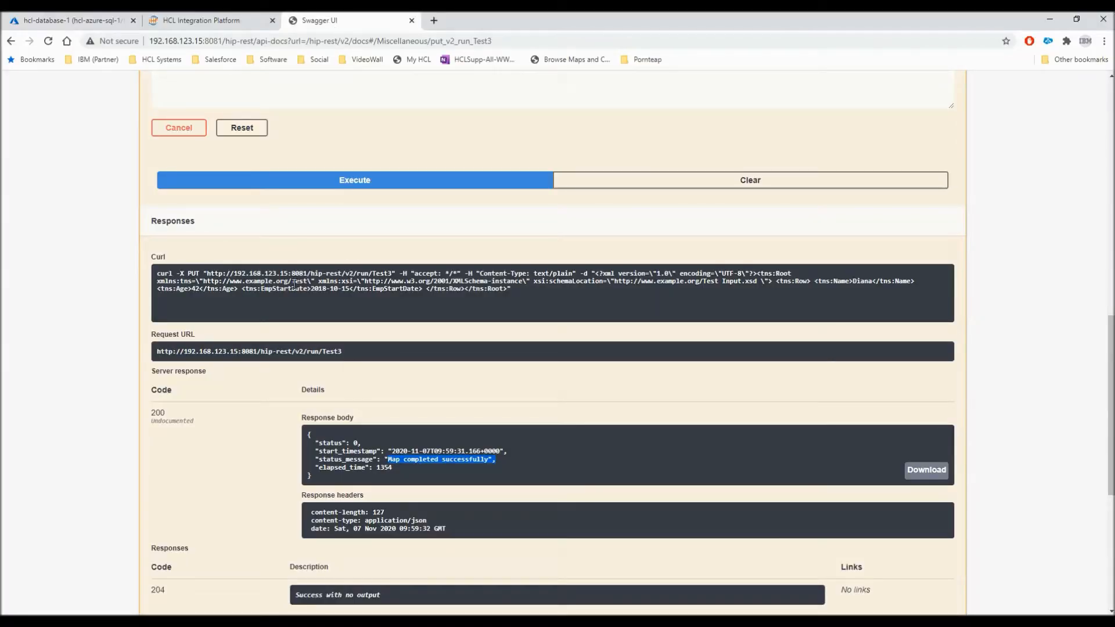
# Copy the generated Test3 curl command and bring Command Prompt to the front.
pyautogui.scroll(4, 294, 285)
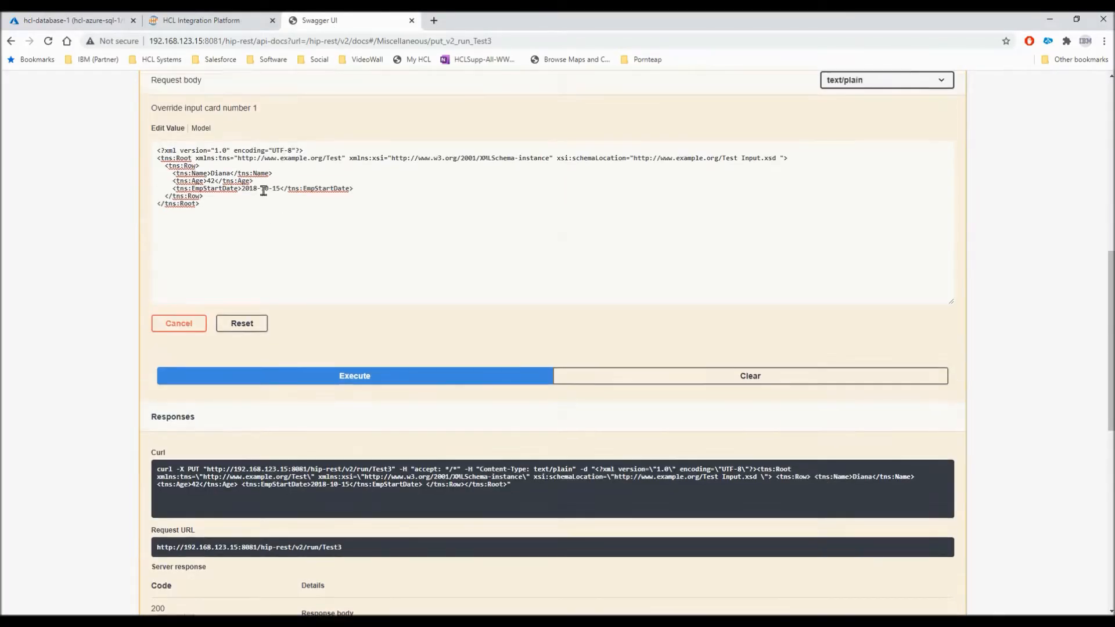
pyautogui.scroll(3, 263, 191)
pyautogui.scroll(-2, 423, 275)
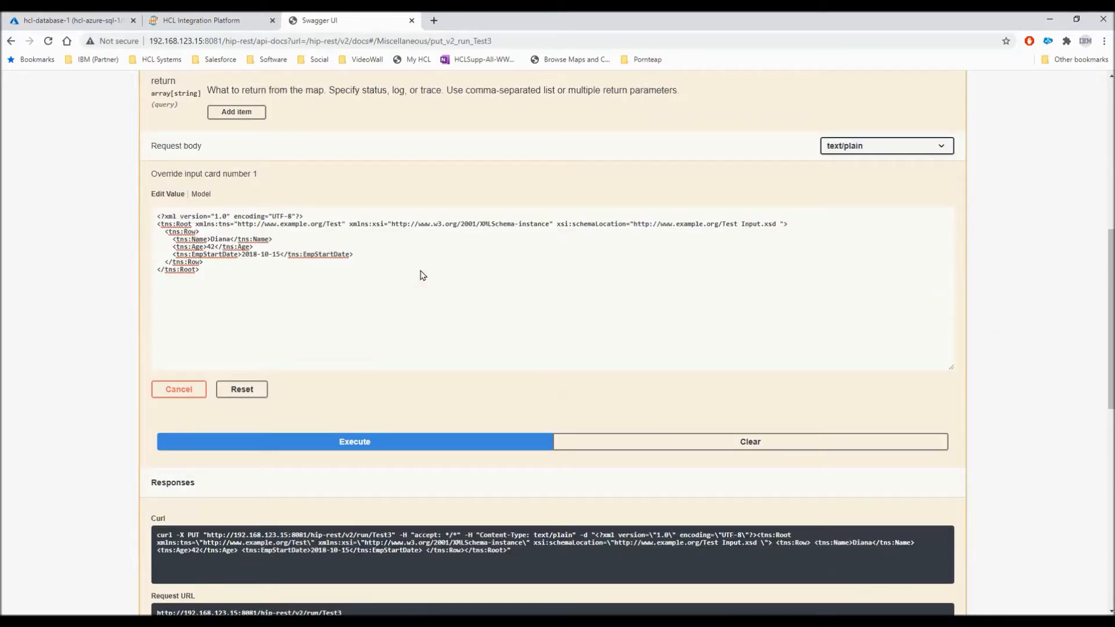
pyautogui.scroll(-1, 422, 275)
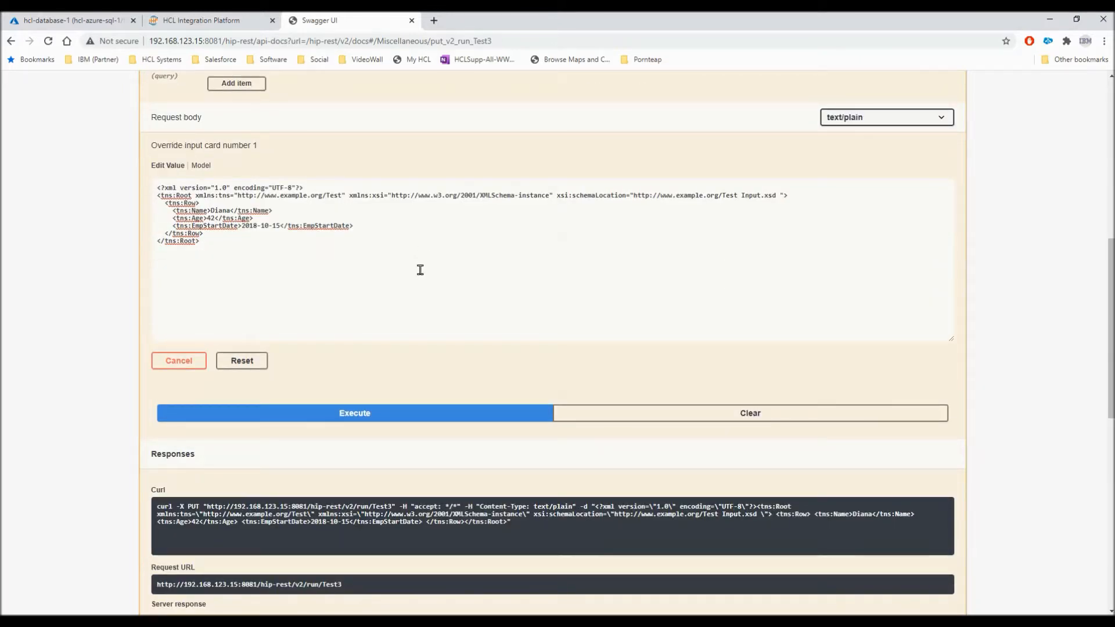
pyautogui.scroll(-2, 296, 258)
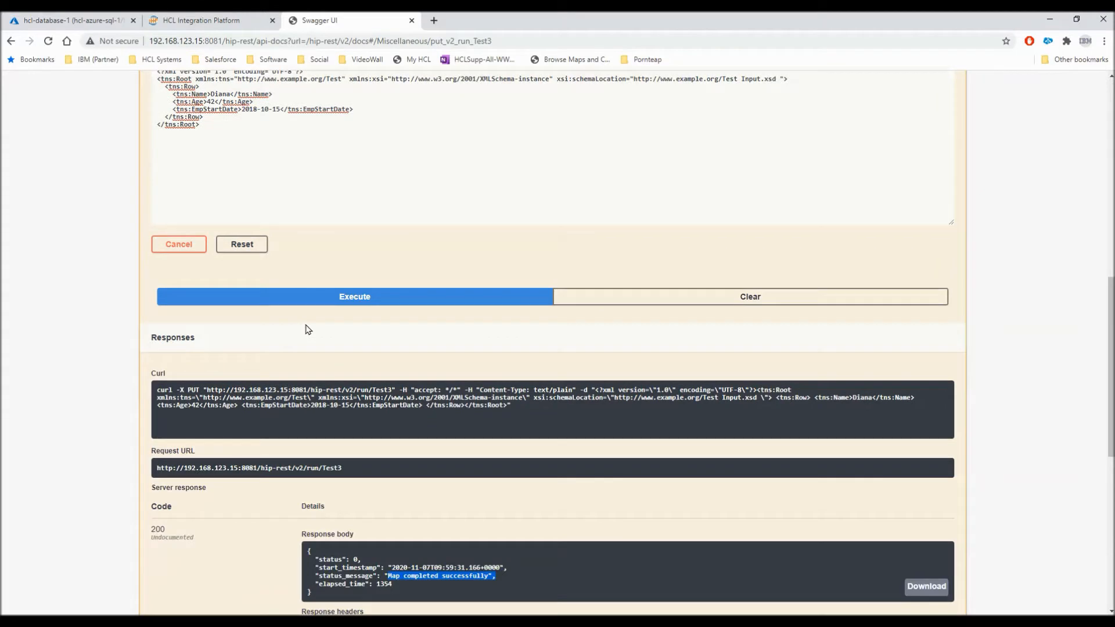
pyautogui.tripleClick(263, 405)
pyautogui.hotkey('ctrl', 'c')
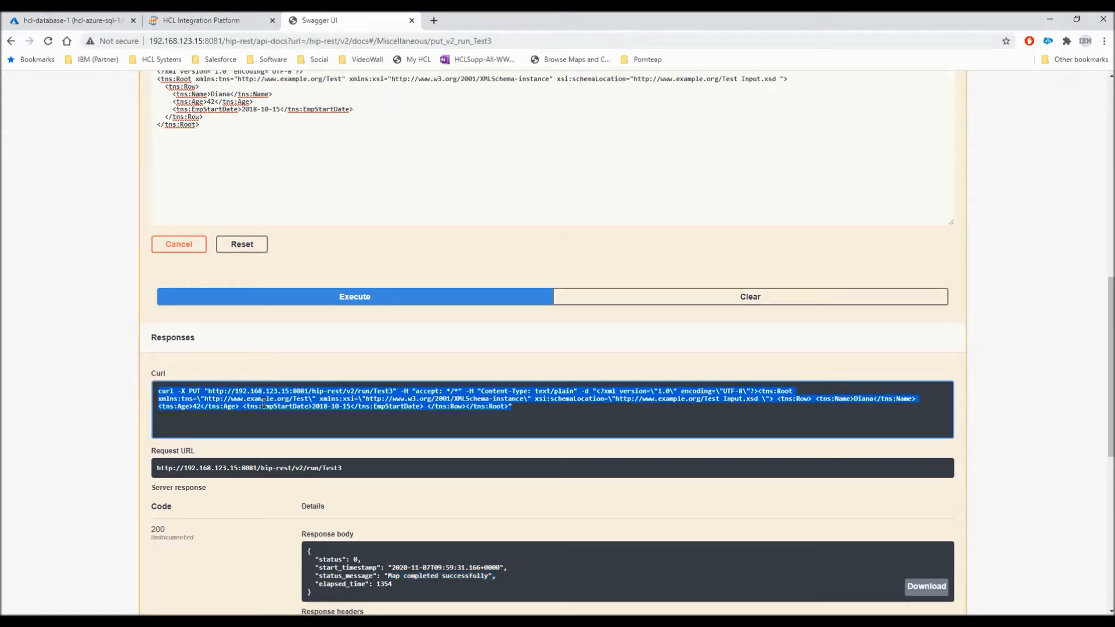
pyautogui.hotkey('alt', 'Tab')
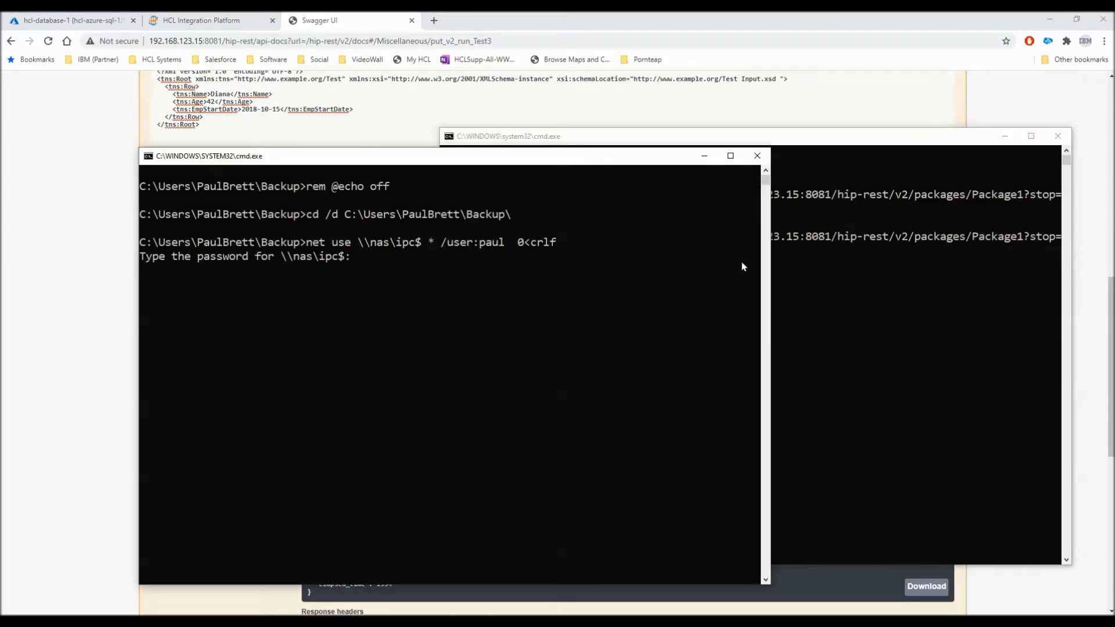
# Paste the copied curl PUT command at the prompt and replace the old name with a new one.
pyautogui.click(706, 155)
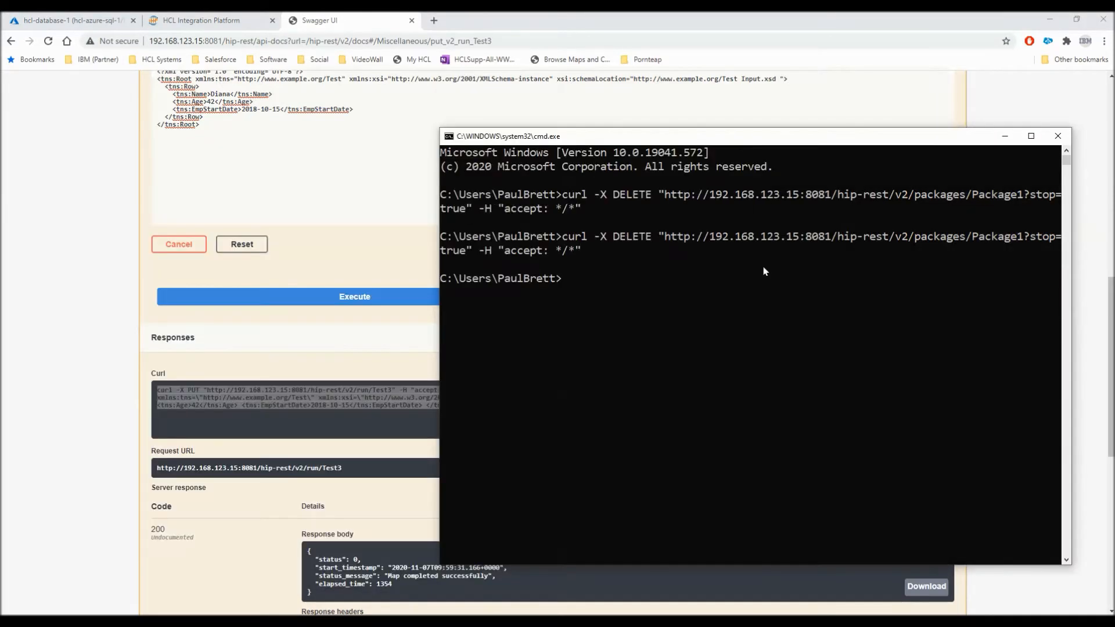
pyautogui.rightClick(743, 335)
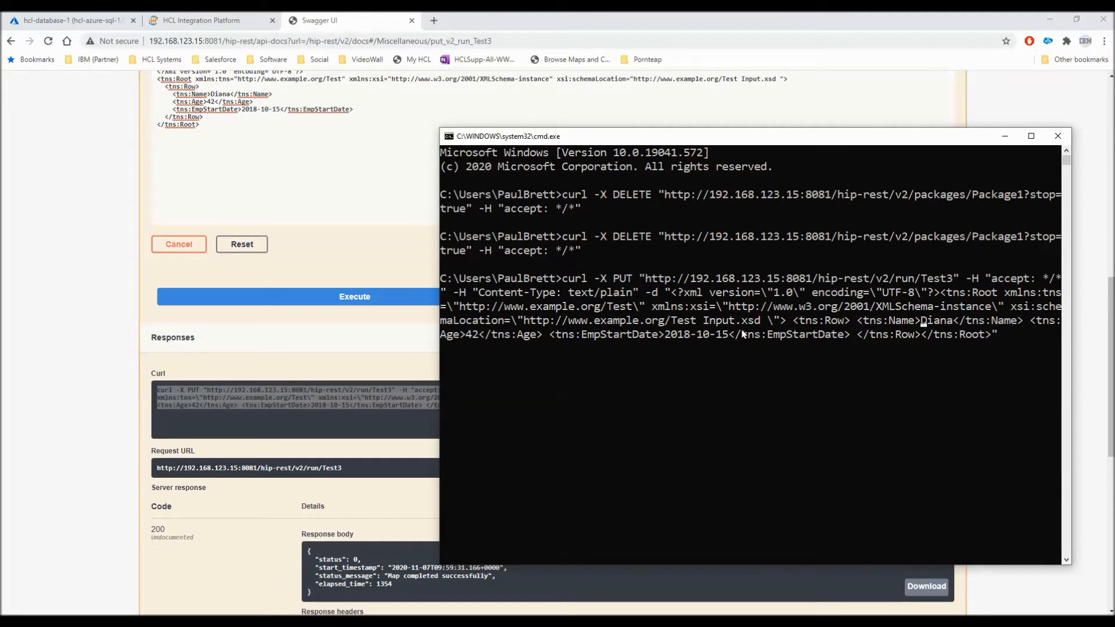
pyautogui.press('Delete')
pyautogui.write('Gemma')
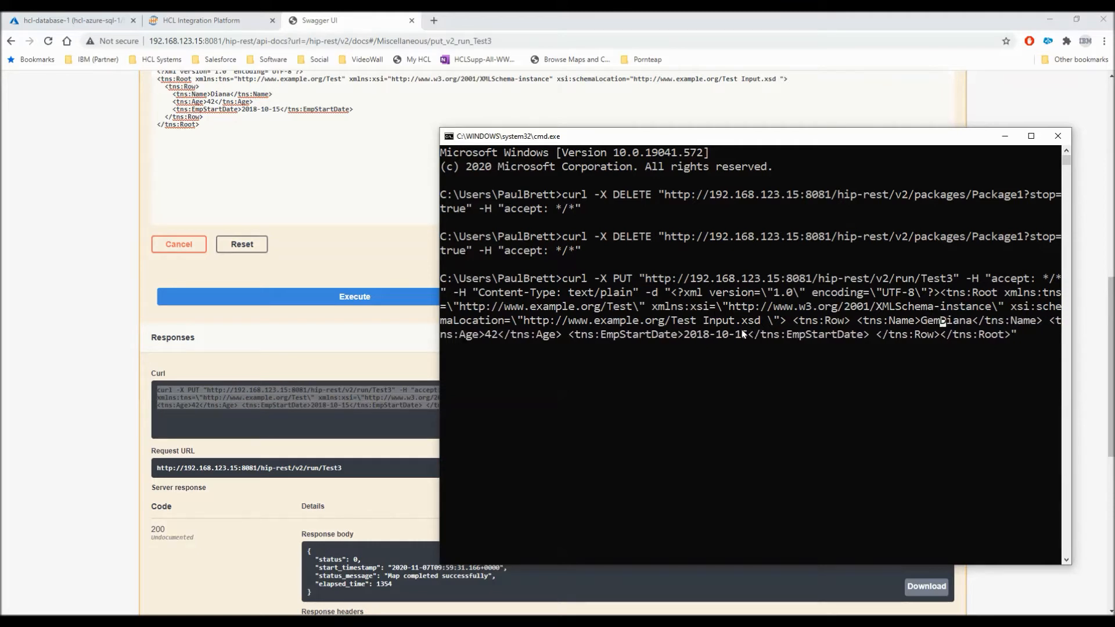
pyautogui.press('Delete')
pyautogui.press('Delete')
pyautogui.press('Delete')
pyautogui.press('Delete')
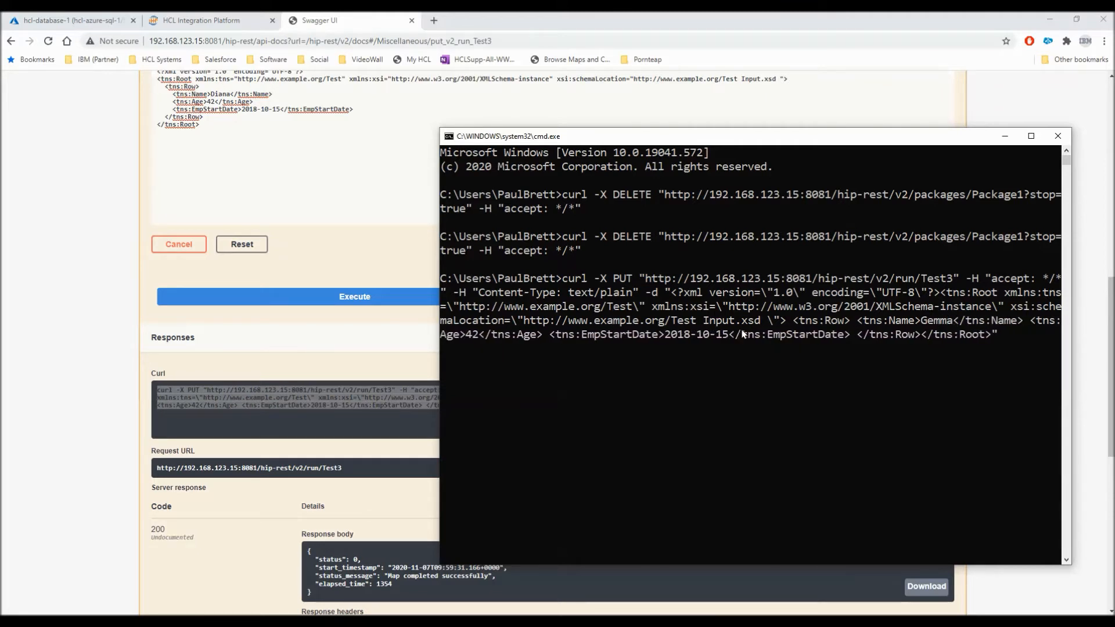
# Change the curl payload's age from 42 to 18 and the start date to 2020-11-07.
pyautogui.press('Right')
pyautogui.press('Right')
pyautogui.press('Right')
pyautogui.press('Right')
pyautogui.press('Right')
pyautogui.press('Right')
pyautogui.press('Right')
pyautogui.press('Right')
pyautogui.press('Right')
pyautogui.press('Right')
pyautogui.press('Right')
pyautogui.press('Right')
pyautogui.press('Right')
pyautogui.press('Right')
pyautogui.press('Right')
pyautogui.press('Right')
pyautogui.press('Right')
pyautogui.press('Right')
pyautogui.press('Right')
pyautogui.press('Right')
pyautogui.press('Left')
pyautogui.press('Left')
pyautogui.press('BackSpace')
pyautogui.press('BackSpace')
pyautogui.write('18')
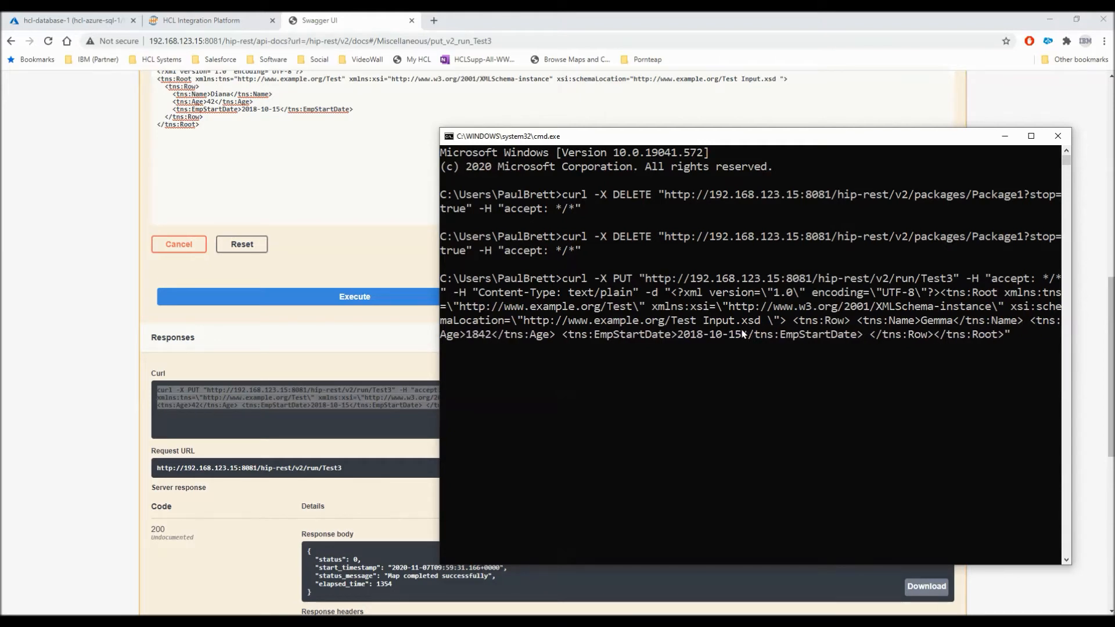
pyautogui.press('Right')
pyautogui.press('Right')
pyautogui.press('Right')
pyautogui.press('Right')
pyautogui.press('Right')
pyautogui.press('Right')
pyautogui.press('Right')
pyautogui.press('Right')
pyautogui.press('Right')
pyautogui.press('Right')
pyautogui.press('Right')
pyautogui.press('Right')
pyautogui.press('Right')
pyautogui.press('Right')
pyautogui.press('Right')
pyautogui.press('Right')
pyautogui.press('Right')
pyautogui.press('Right')
pyautogui.press('Right')
pyautogui.press('Right')
pyautogui.press('Right')
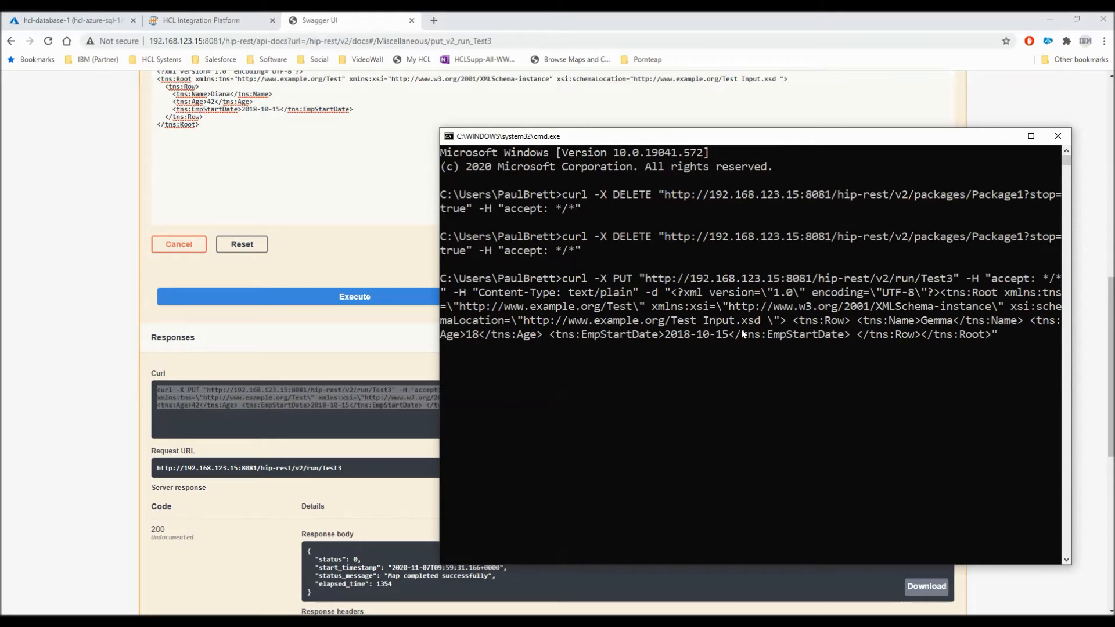
pyautogui.write('20')
pyautogui.press('Delete')
pyautogui.press('Delete')
pyautogui.press('Right')
pyautogui.press('Right')
pyautogui.press('Delete')
pyautogui.write('1-07')
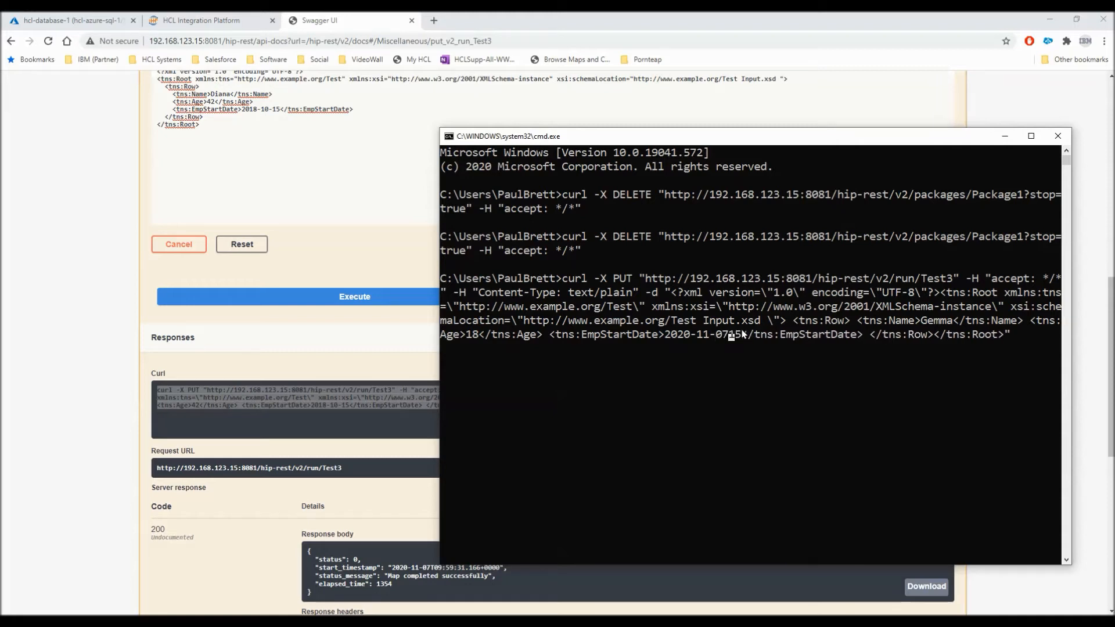
pyautogui.press('Delete')
pyautogui.press('Delete')
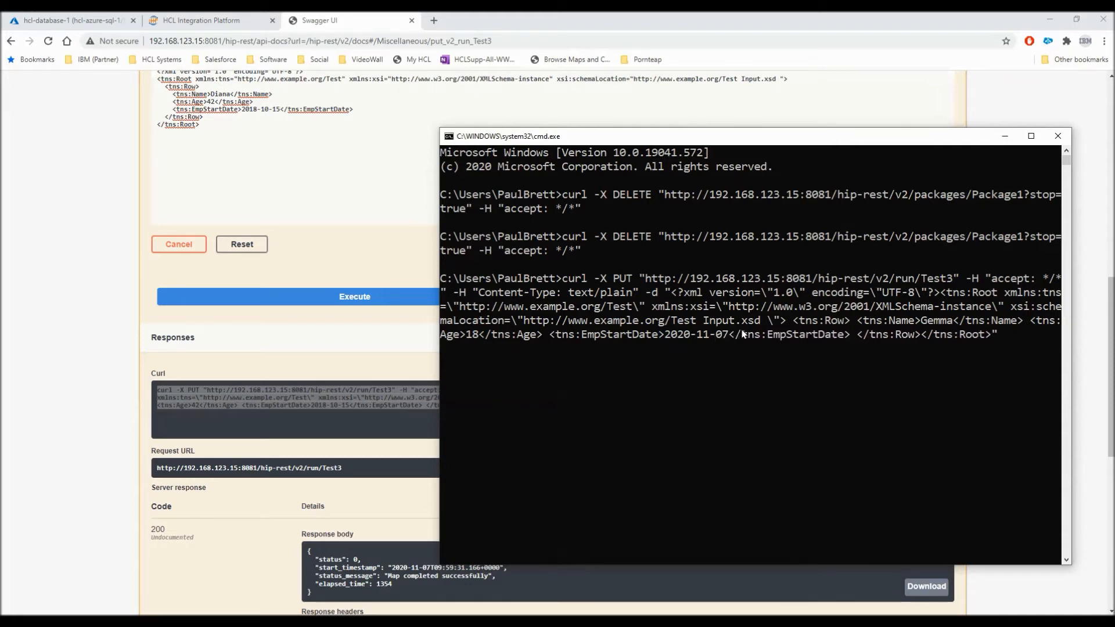
# Run the edited curl PUT, then re-run the Azure Test1 query to confirm the new age-18 row.
pyautogui.press('Return')
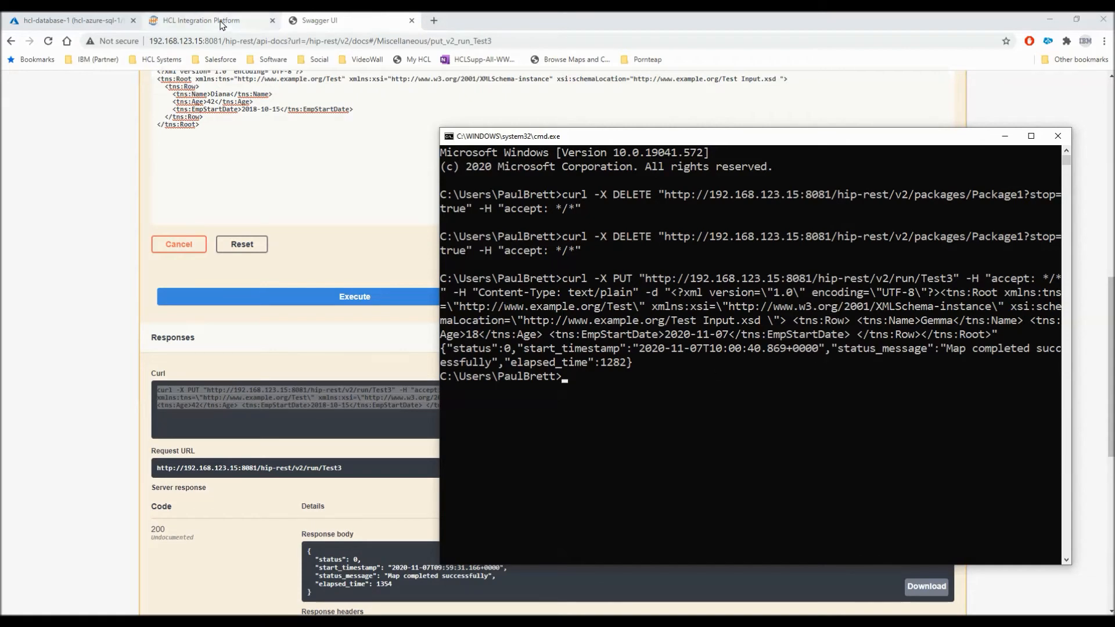
pyautogui.click(63, 21)
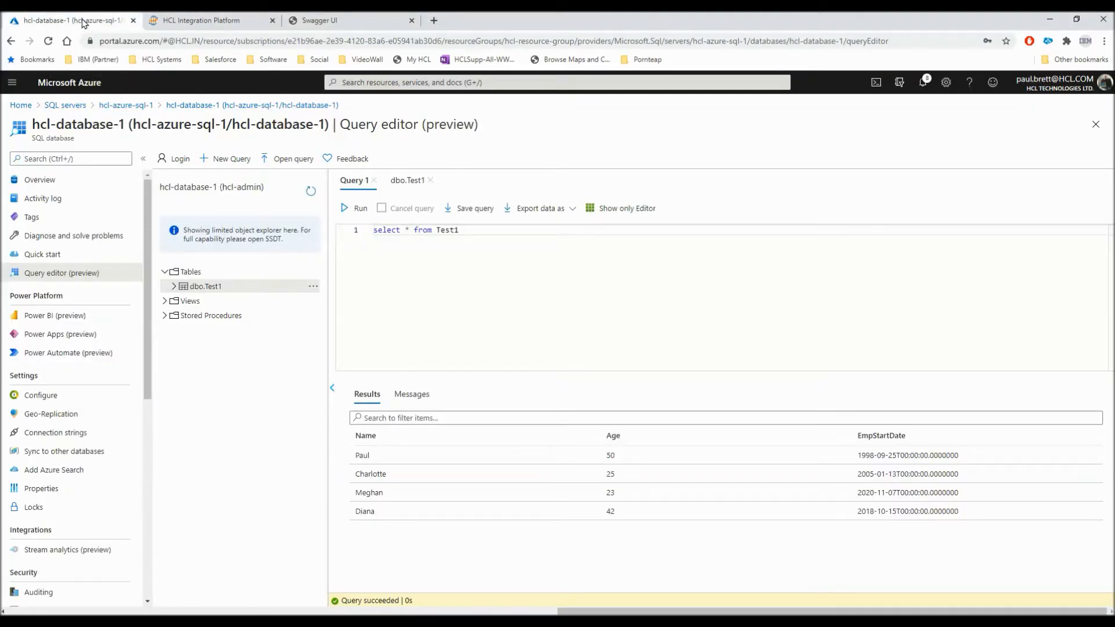
pyautogui.click(357, 209)
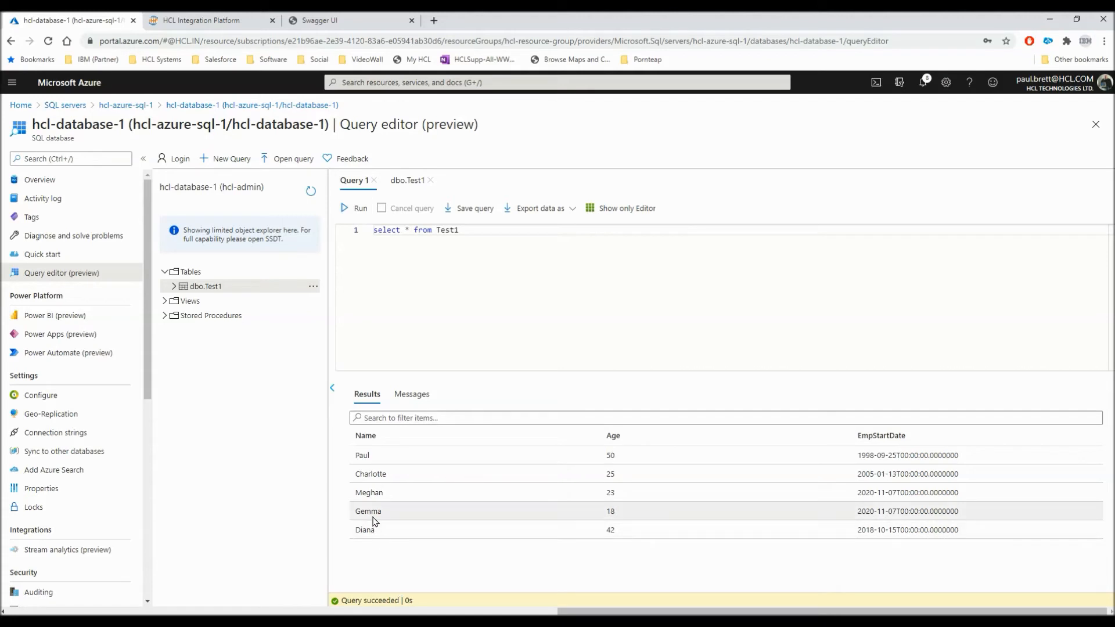